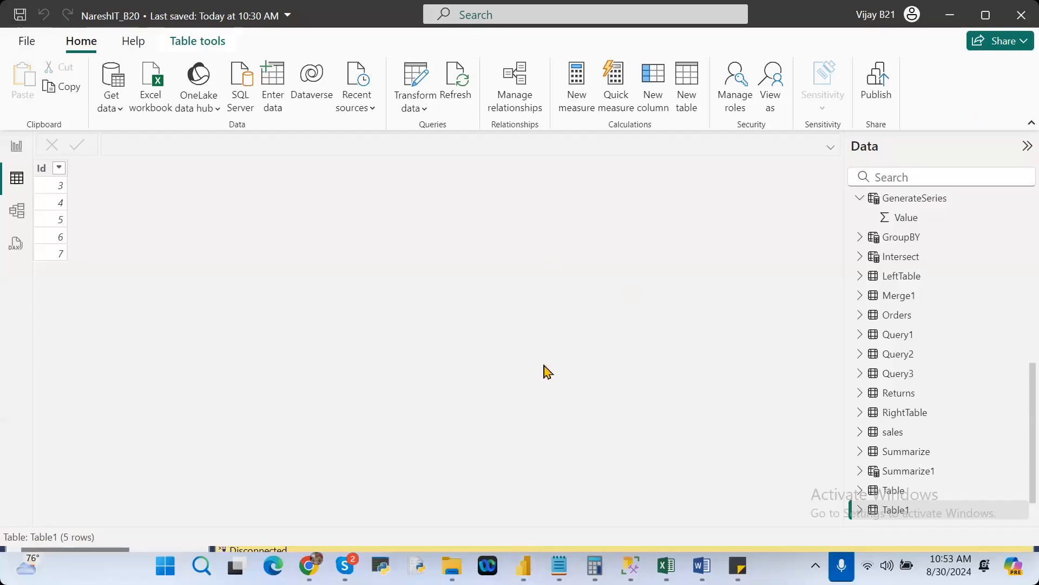
Search the computer's installed apps for "power" to locate Power BI Desktop.
{"action": "left_click", "coordinate": [535, 334]}
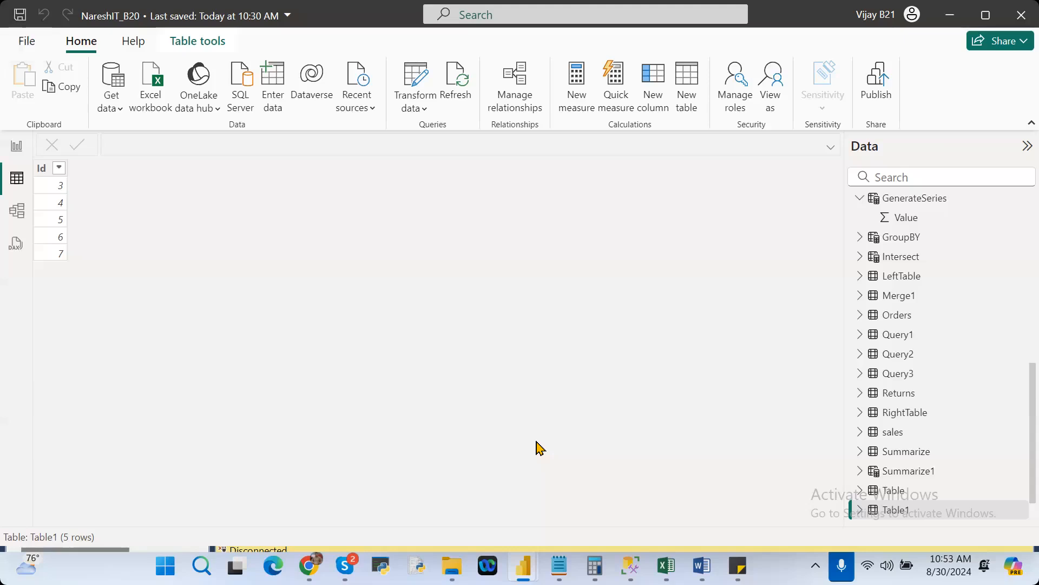
{"action": "key", "text": "super"}
{"action": "type", "text": "power"}
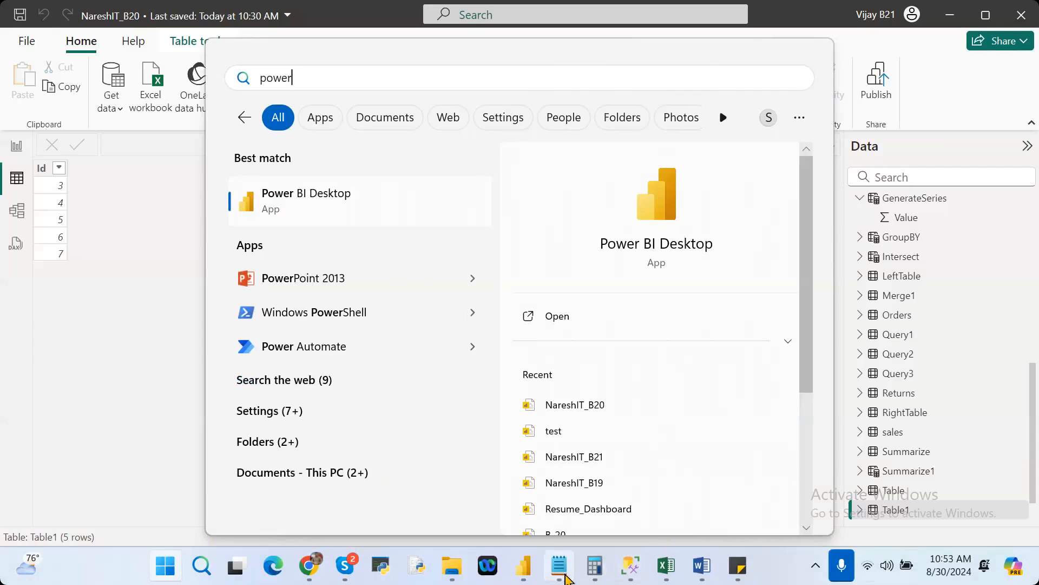
Switch to Notepad and start a new note with the heading "Power BI Desktop".
{"action": "left_click", "coordinate": [559, 566]}
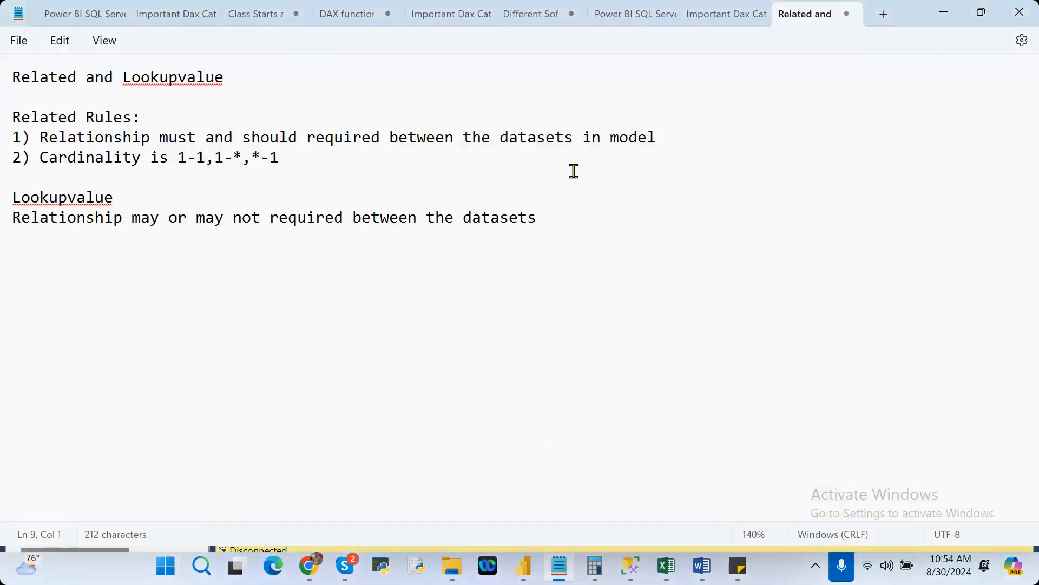
{"action": "left_click", "coordinate": [884, 14]}
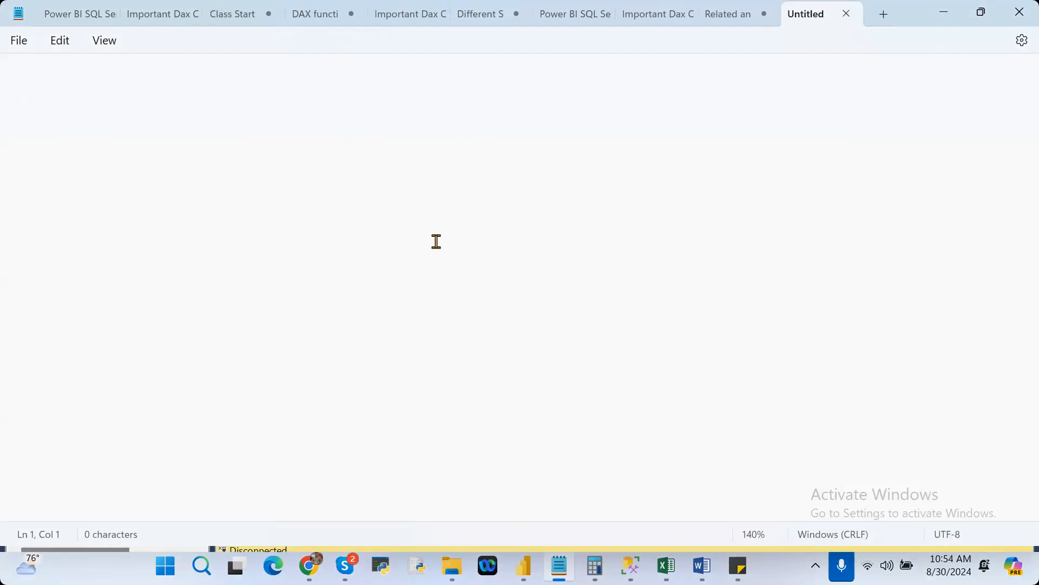
{"action": "type", "text": "Power "}
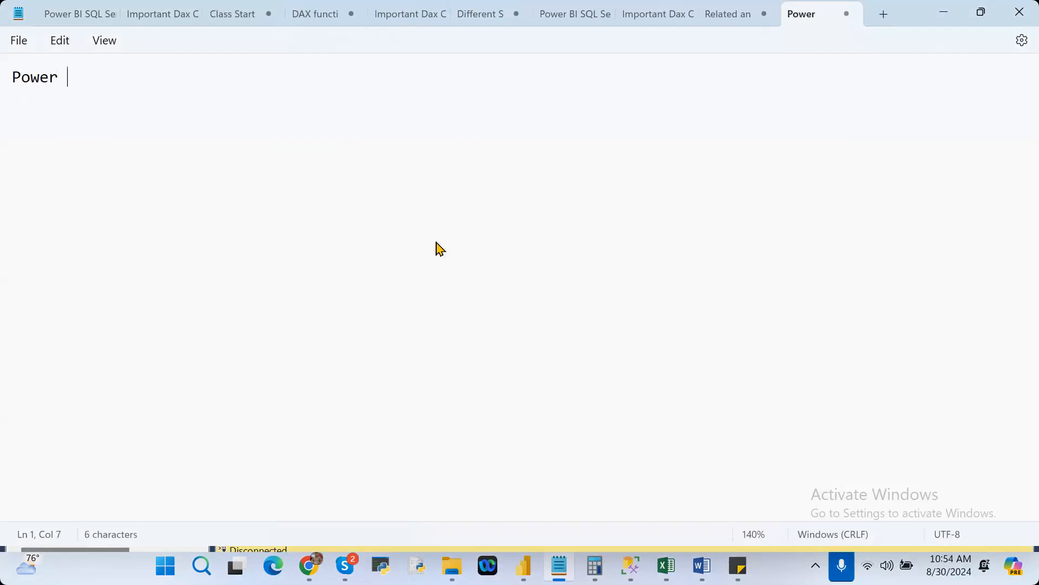
{"action": "type", "text": "BI DES"}
{"action": "key", "text": "BackSpace"}
{"action": "key", "text": "BackSpace"}
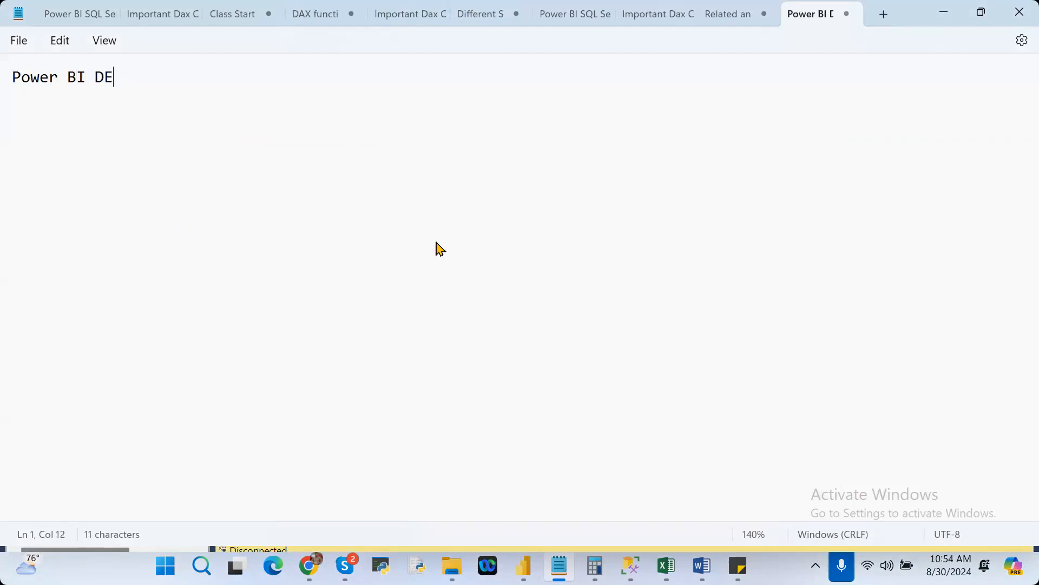
{"action": "type", "text": "esktop"}
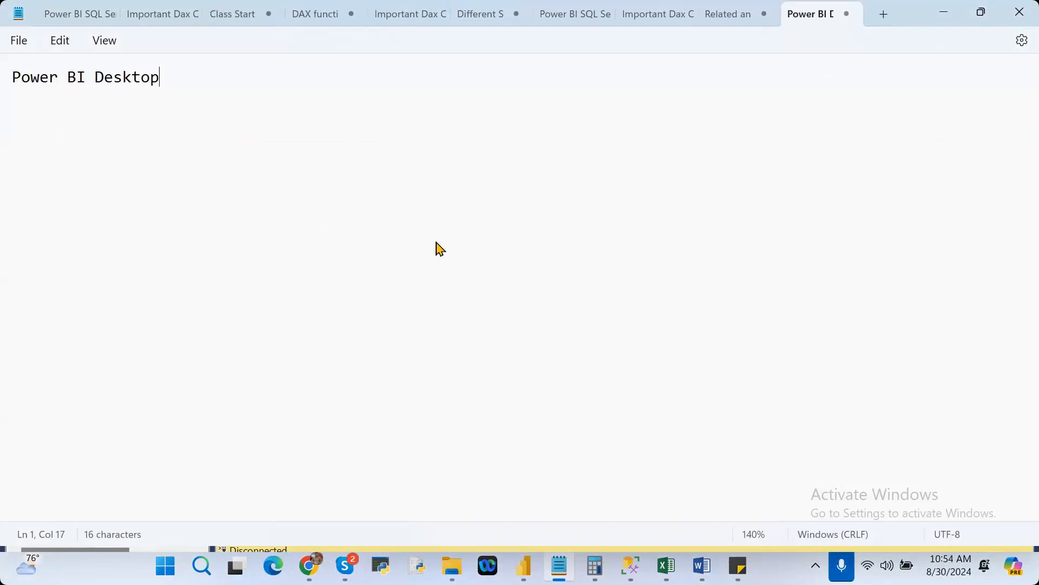
Add the subheading "Pre-Requists for Power BI" below the title, leaving one blank line between them.
{"action": "left_click_drag", "start_coordinate": [160, 82], "coordinate": [7, 82]}
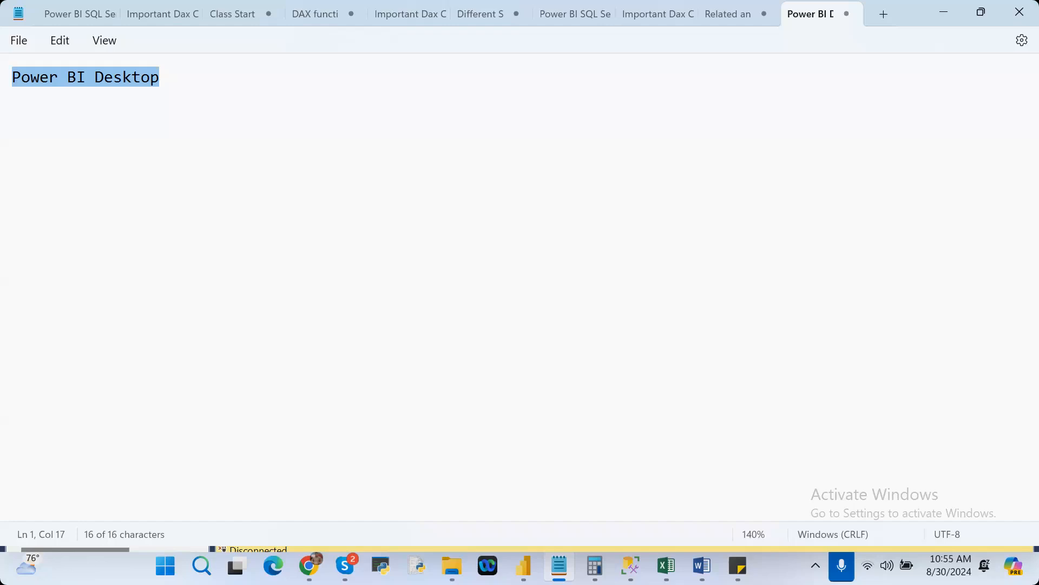
{"action": "left_click", "coordinate": [168, 78]}
{"action": "key", "text": "Return"}
{"action": "key", "text": "Return"}
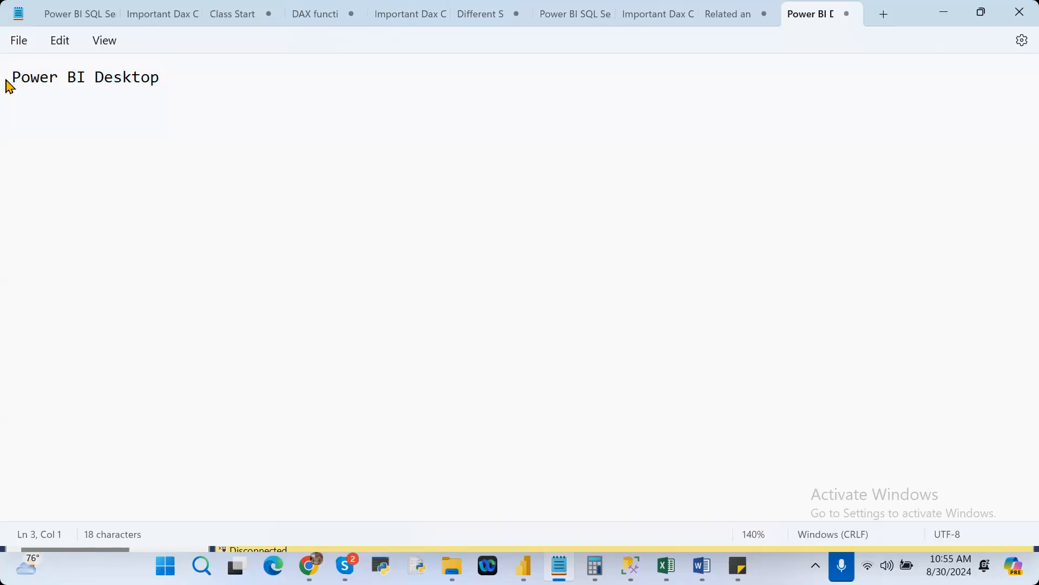
{"action": "type", "text": "Pre-Requists "}
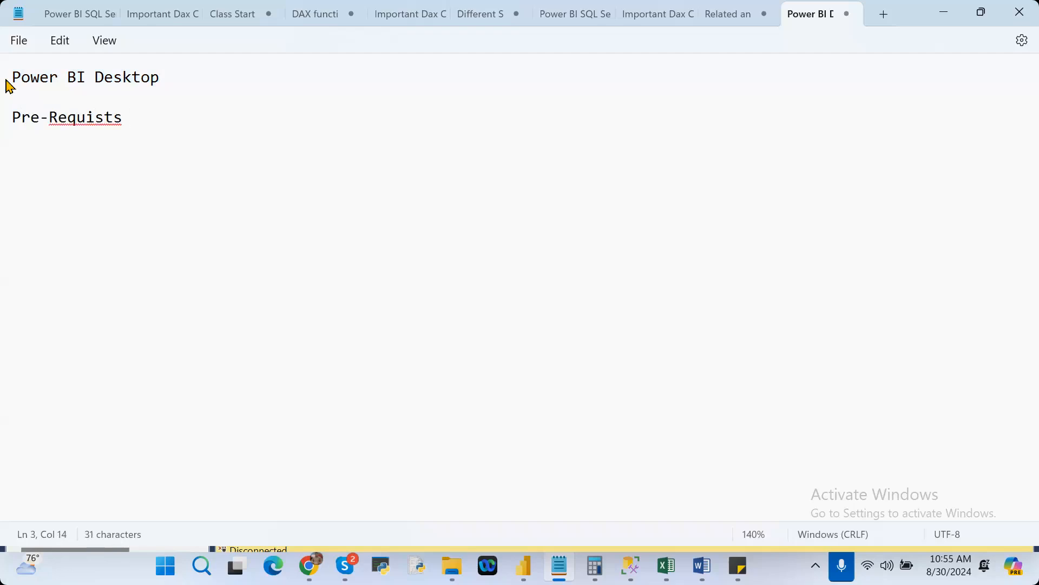
{"action": "type", "text": "for Power "}
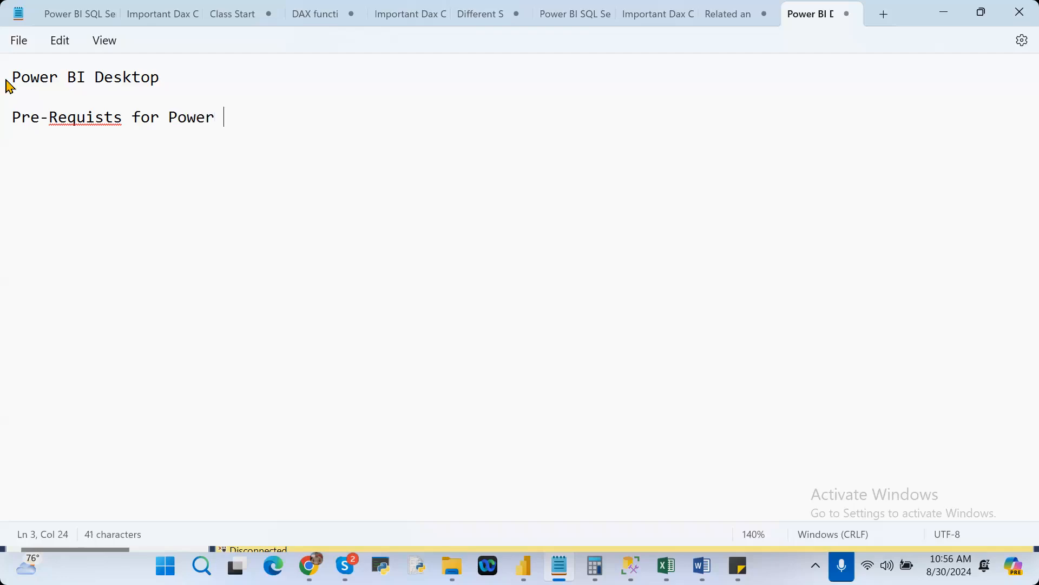
{"action": "type", "text": "BI"}
Replace the misspelled word after "Pre-" in the subheading with the spelling suggestion "Request's".
{"action": "left_click", "coordinate": [90, 120]}
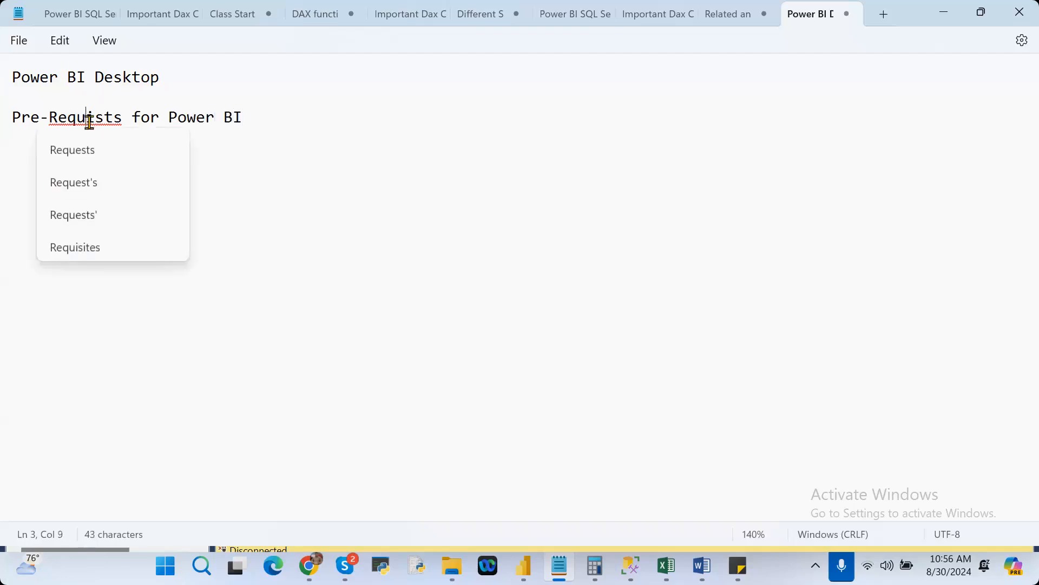
{"action": "type", "text": "e"}
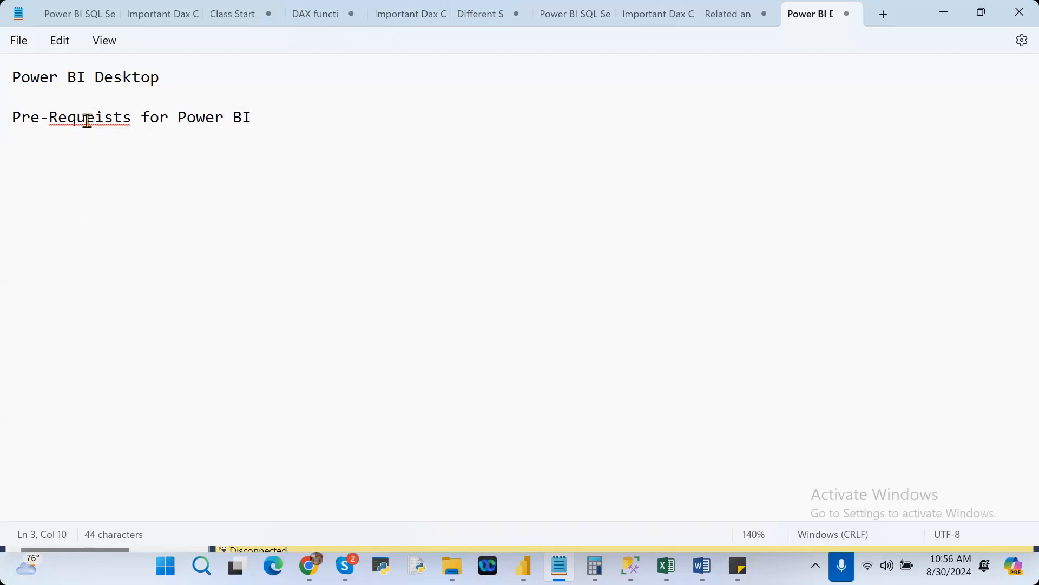
{"action": "right_click", "coordinate": [88, 120]}
{"action": "mouse_move", "coordinate": [169, 151]}
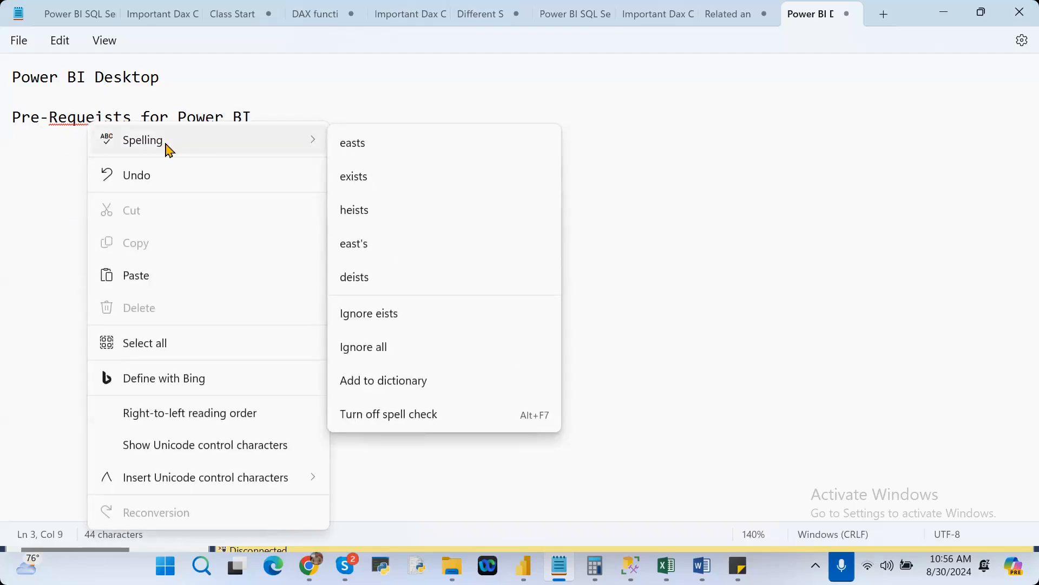
{"action": "left_click", "coordinate": [27, 148]}
{"action": "left_click", "coordinate": [96, 120]}
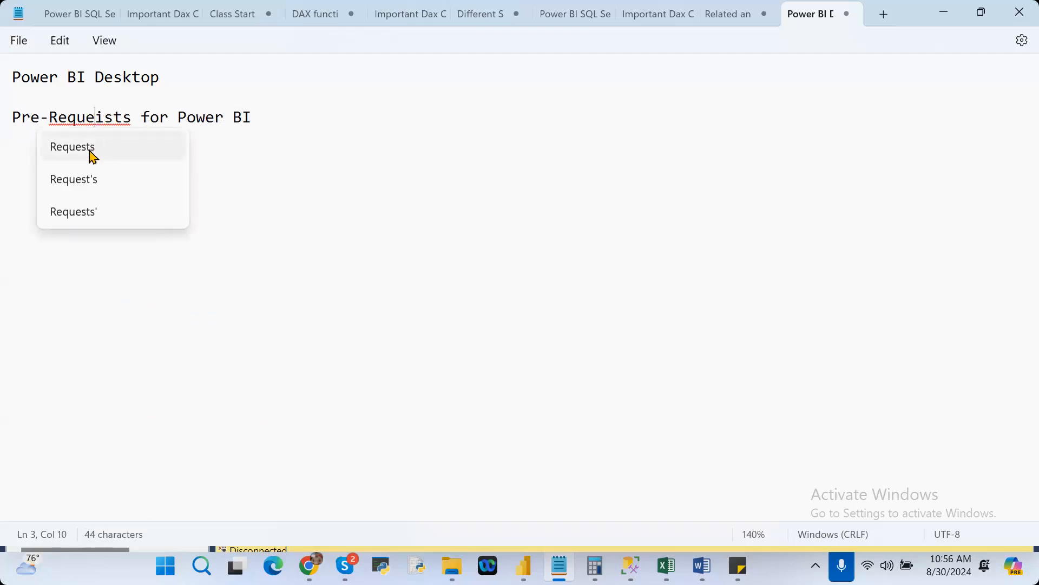
{"action": "left_click", "coordinate": [92, 188]}
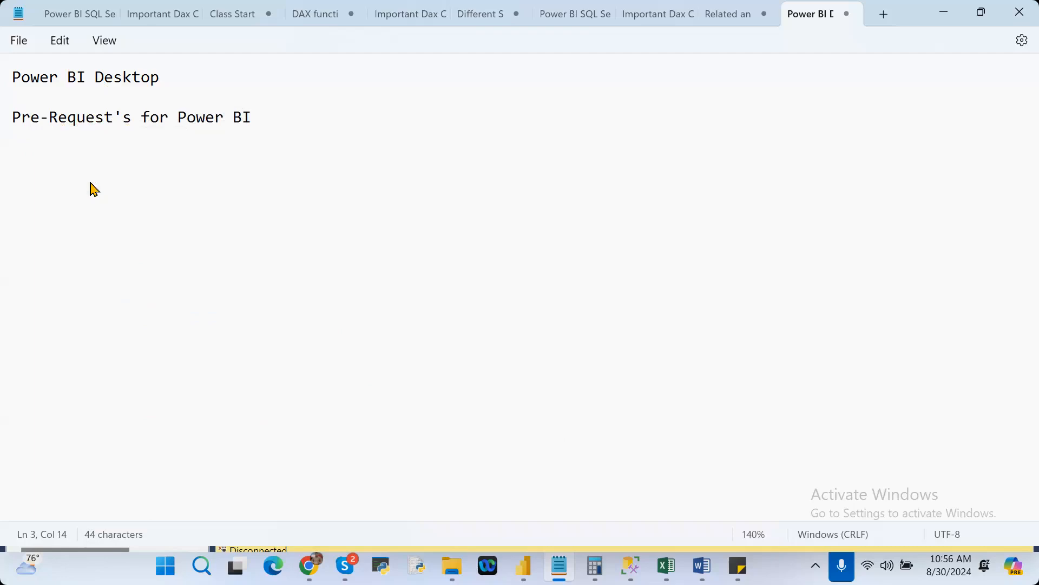
Add the first list item under the subheading: "1) In Windows OS only Power BI Desktop will works".
{"action": "left_click", "coordinate": [317, 117]}
{"action": "key", "text": "Return"}
{"action": "type", "text": "1)"}
{"action": "type", "text": "In Win"}
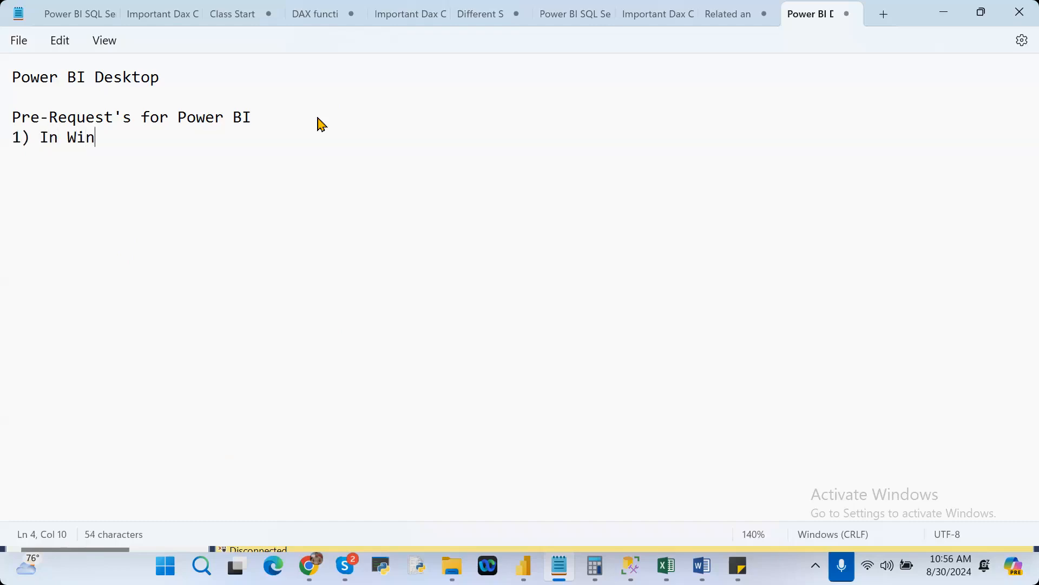
{"action": "type", "text": "dows OS only Power BI Desktop will wo"}
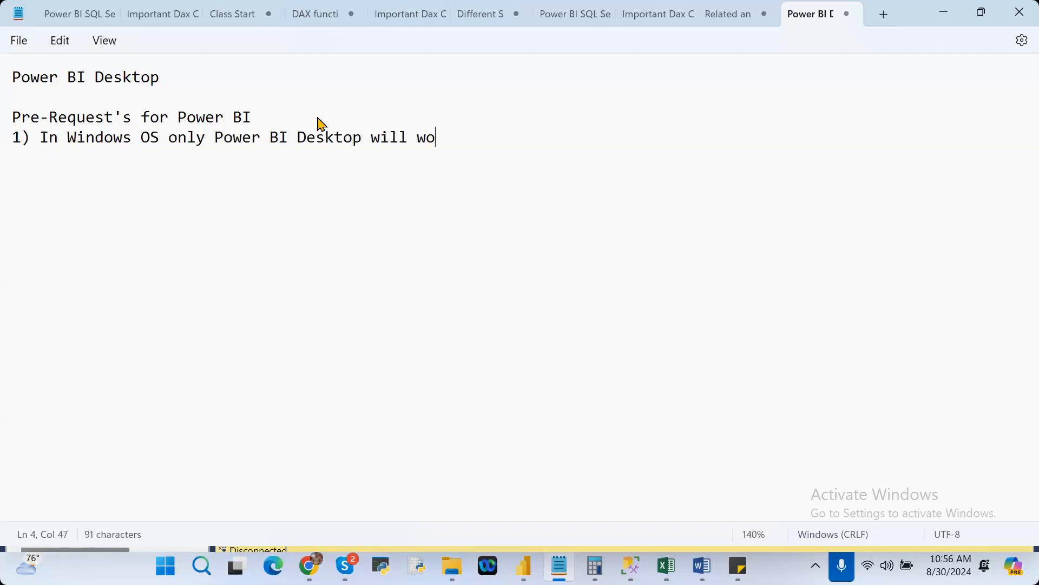
{"action": "type", "text": "rks"}
Begin the second list item with the text "2) In your laptop or desktop".
{"action": "key", "text": "Return"}
{"action": "type", "text": "2)"}
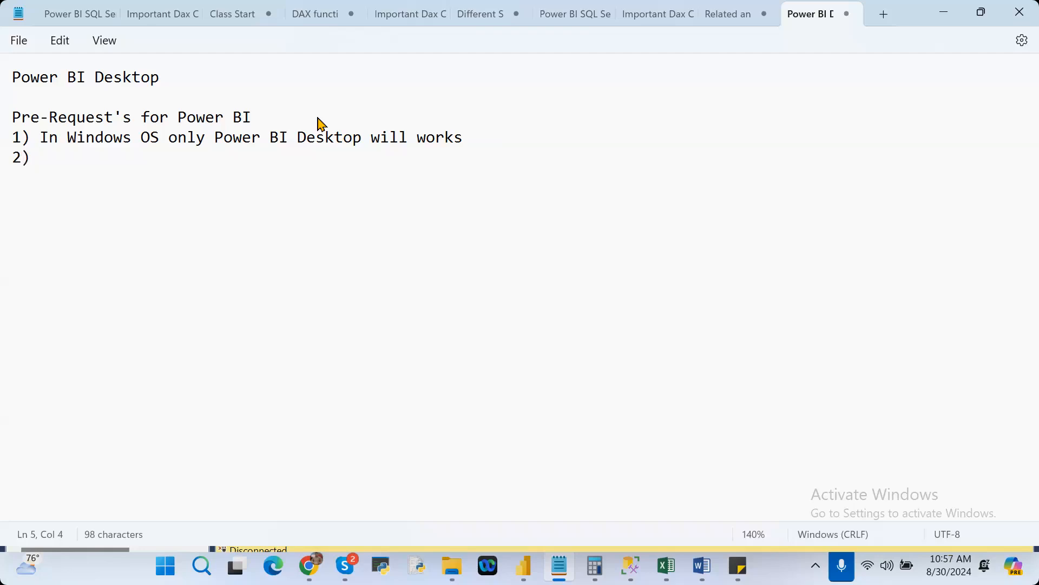
{"action": "type", "text": "In you laptop or desktop"}
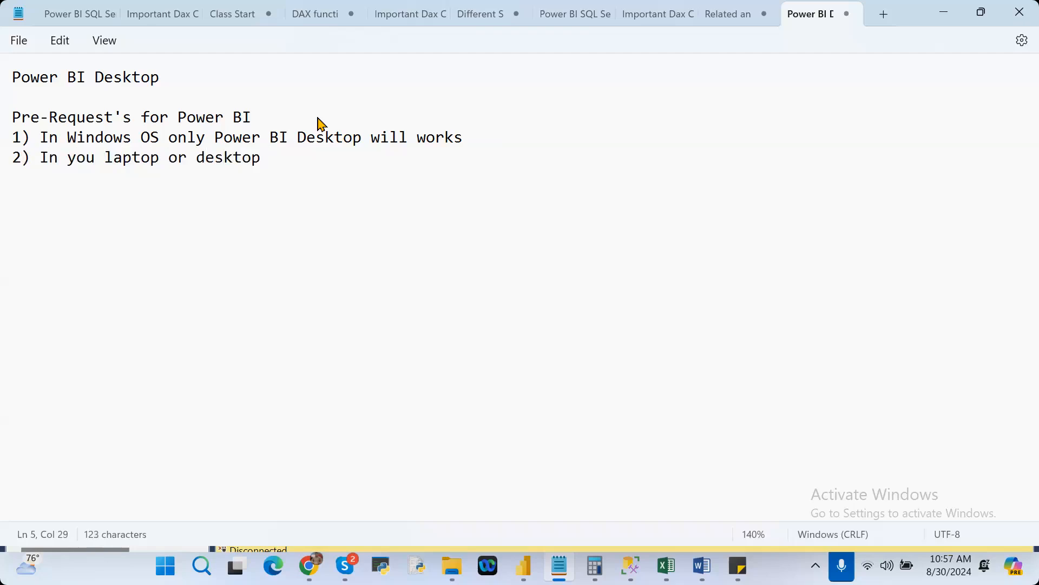
{"action": "left_click", "coordinate": [98, 158]}
{"action": "type", "text": "r"}
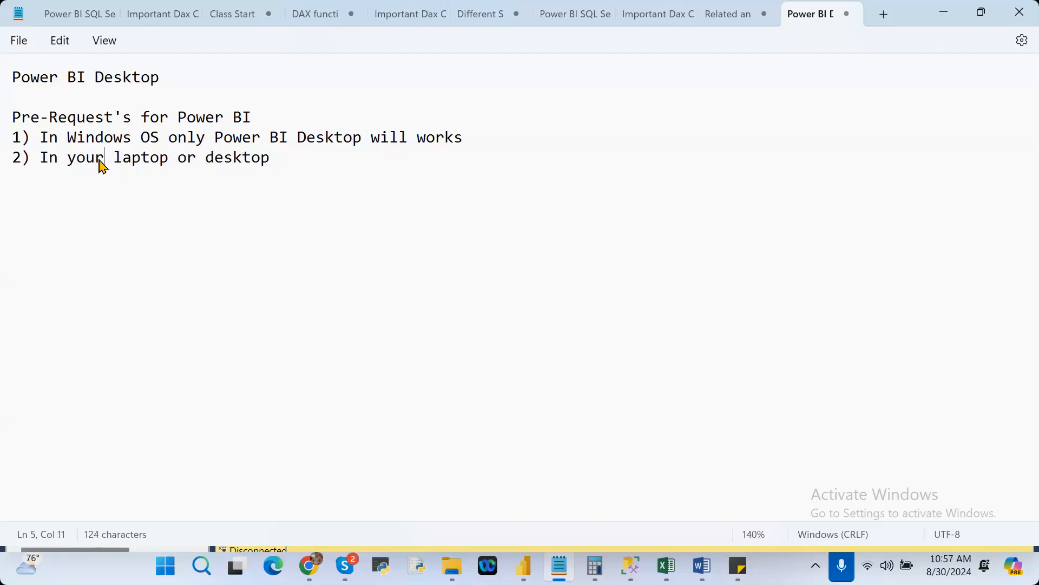
Complete the second list item by appending "minimum 8gb ram or 250gb SSD" after "desktop".
{"action": "key", "text": "Right"}
{"action": "key", "text": "Right"}
{"action": "key", "text": "Right"}
{"action": "key", "text": "Right"}
{"action": "key", "text": "Right"}
{"action": "key", "text": "Right"}
{"action": "key", "text": "Right"}
{"action": "key", "text": "Right"}
{"action": "key", "text": "Right"}
{"action": "key", "text": "Right"}
{"action": "key", "text": "Right"}
{"action": "key", "text": "Right"}
{"action": "key", "text": "Right"}
{"action": "key", "text": "Right"}
{"action": "key", "text": "Right"}
{"action": "key", "text": "Right"}
{"action": "key", "text": "Right"}
{"action": "key", "text": "Right"}
{"action": "key", "text": "Right"}
{"action": "type", "text": "minimum"}
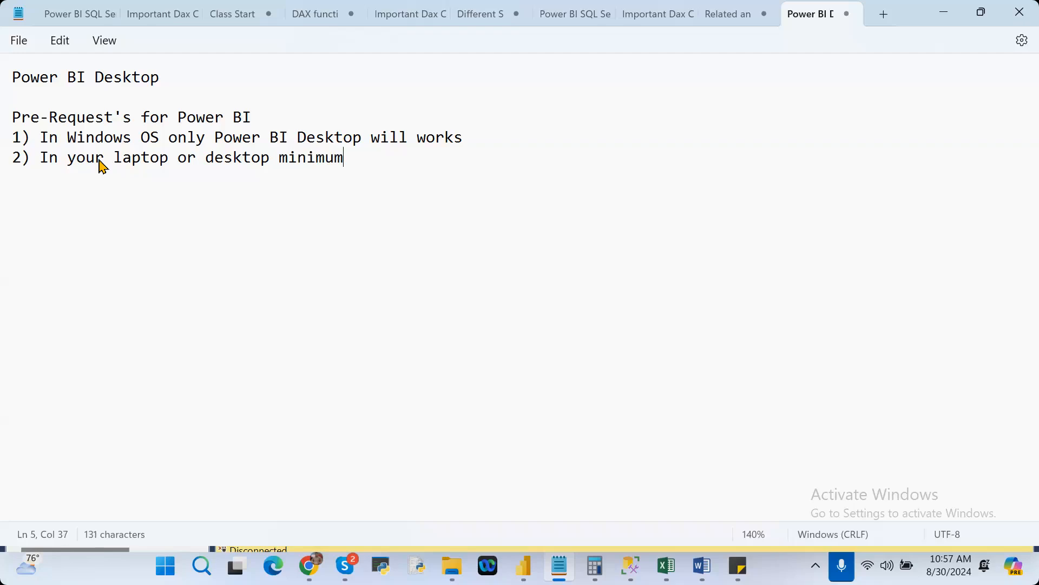
{"action": "type", "text": " 8"}
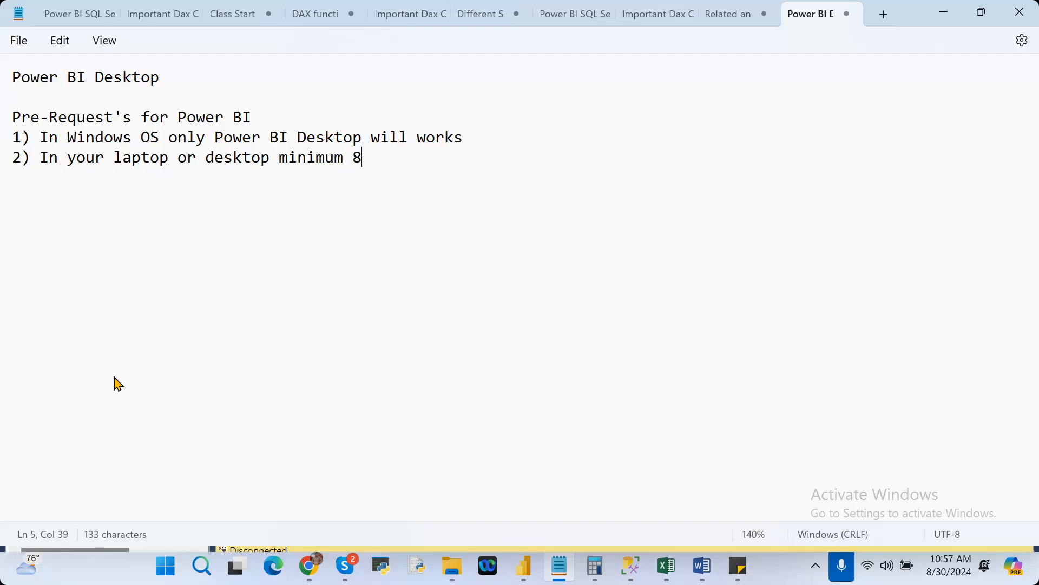
{"action": "type", "text": "gb ram or 250gb "}
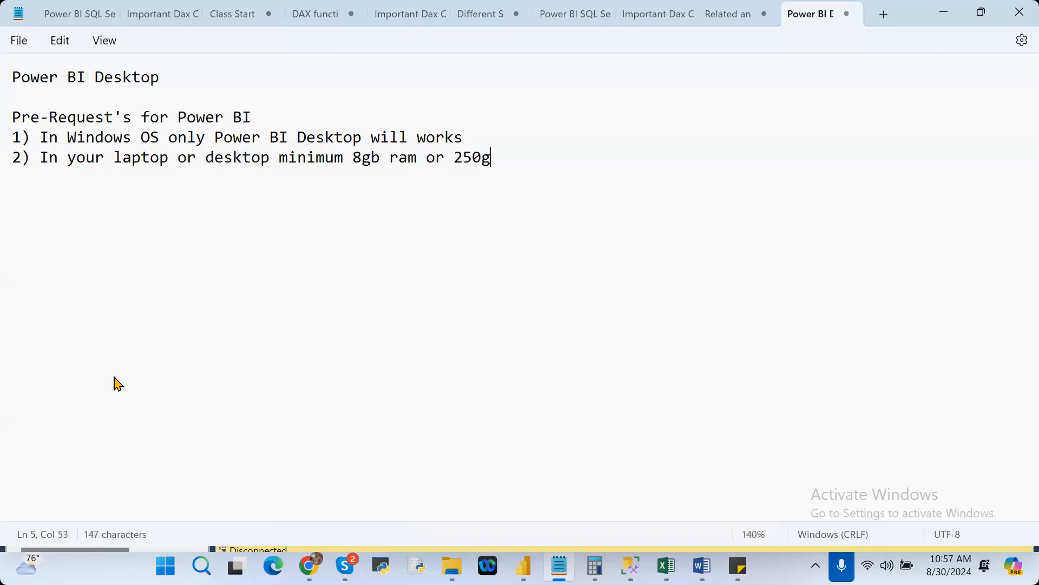
{"action": "type", "text": "SSD"}
{"action": "left_click_drag", "start_coordinate": [558, 157], "coordinate": [11, 118]}
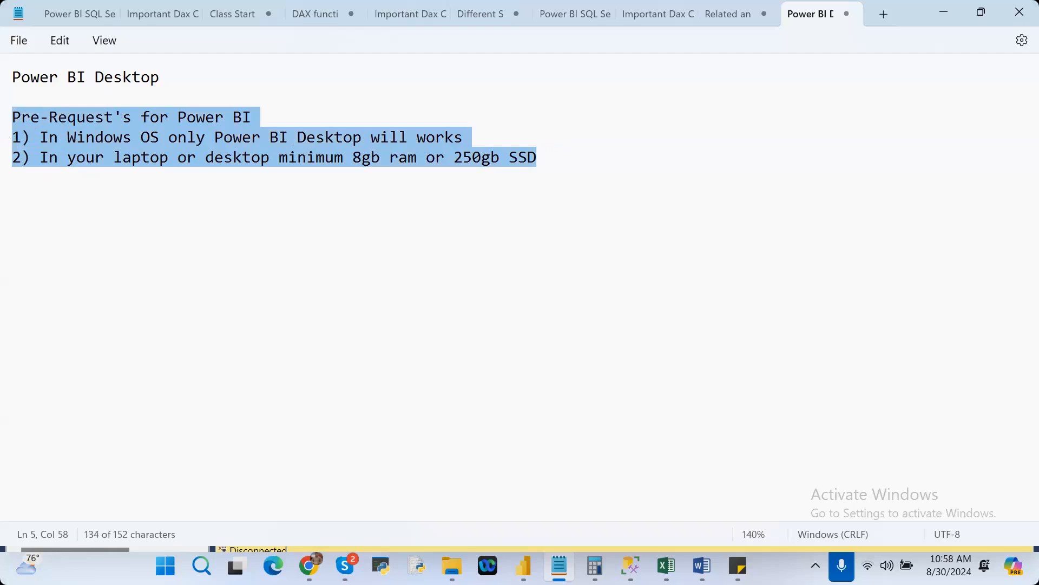
{"action": "left_click", "coordinate": [347, 222]}
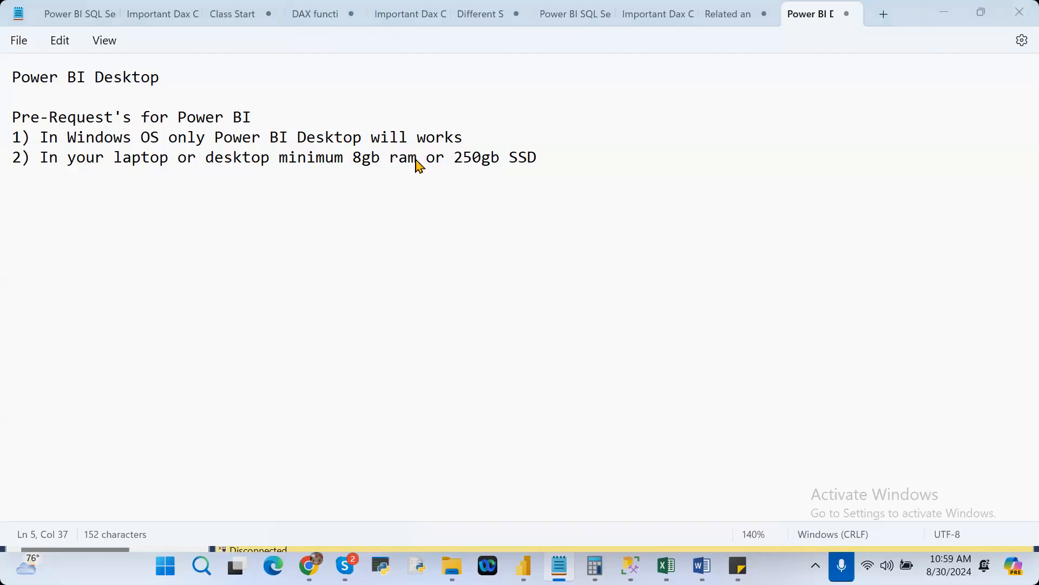
Open the Word document "POWER BI Docs_Updated_12th Apr" from the PowerBIQuestions folder on Local Disk (D:).
{"action": "key", "text": "alt+Tab"}
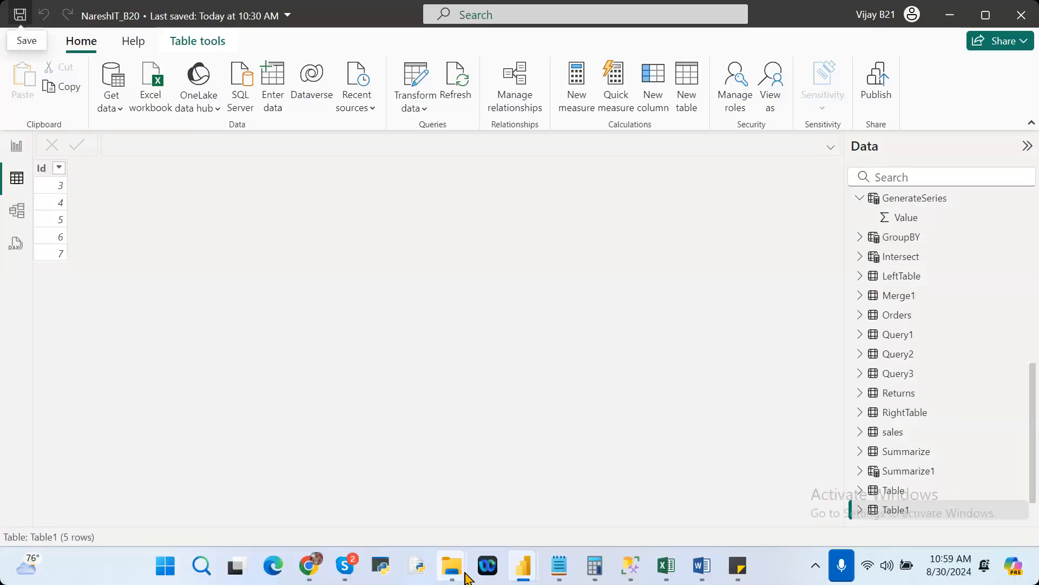
{"action": "mouse_move", "coordinate": [466, 577]}
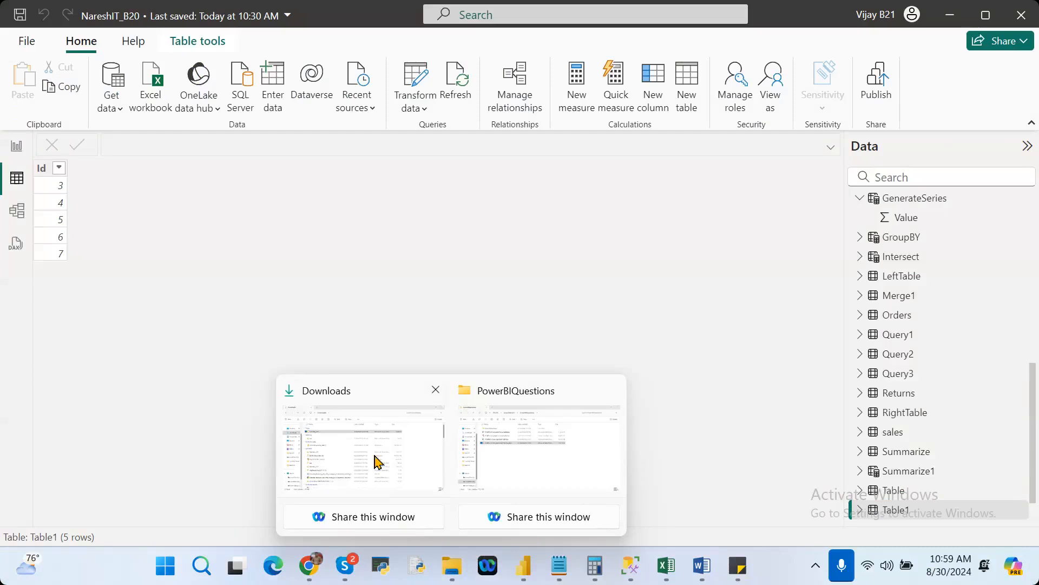
{"action": "left_click", "coordinate": [377, 462]}
{"action": "left_click", "coordinate": [91, 497]}
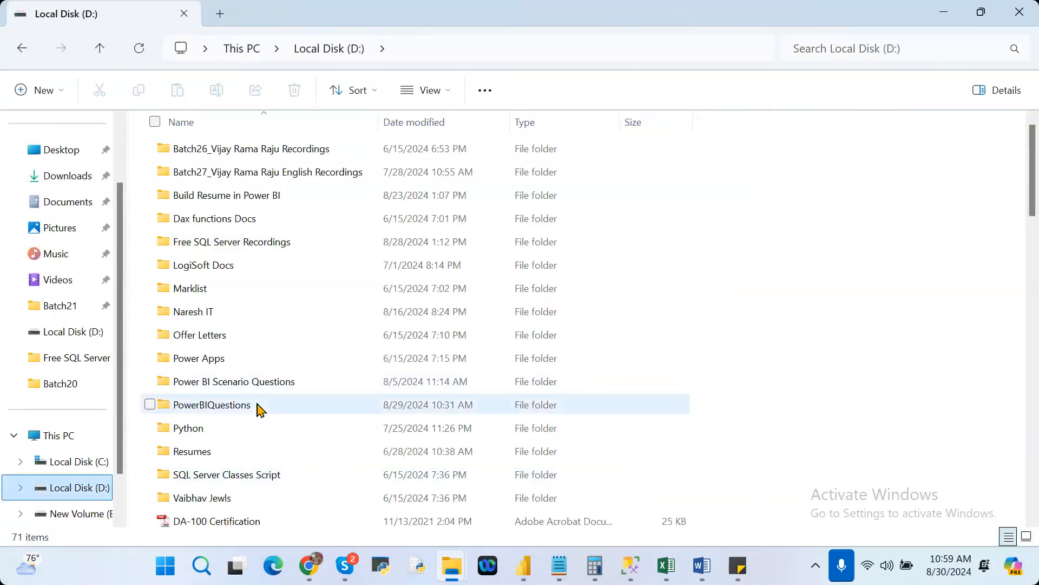
{"action": "double_click", "coordinate": [259, 409]}
{"action": "left_click", "coordinate": [260, 223]}
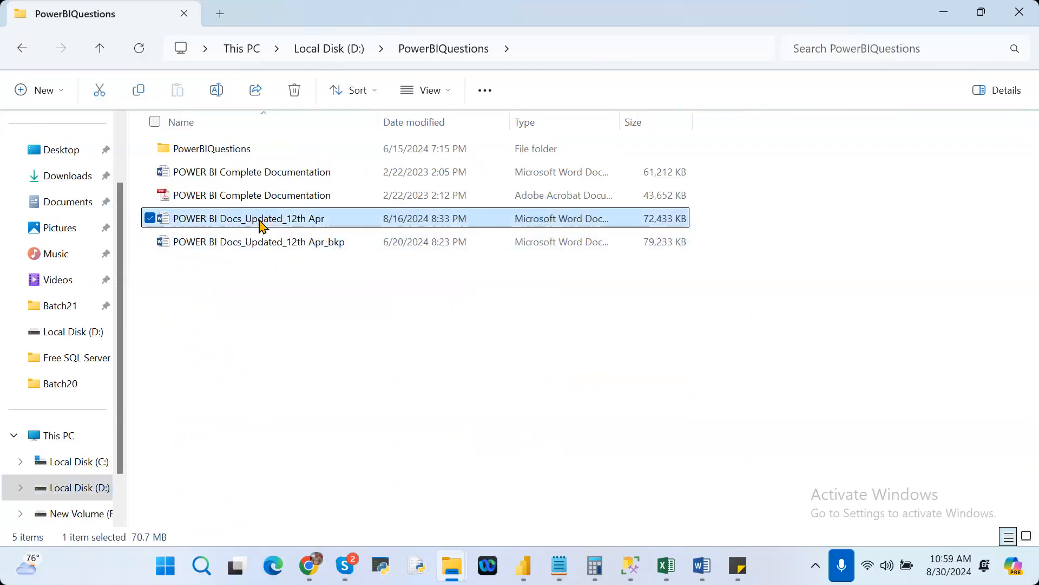
{"action": "double_click", "coordinate": [261, 223]}
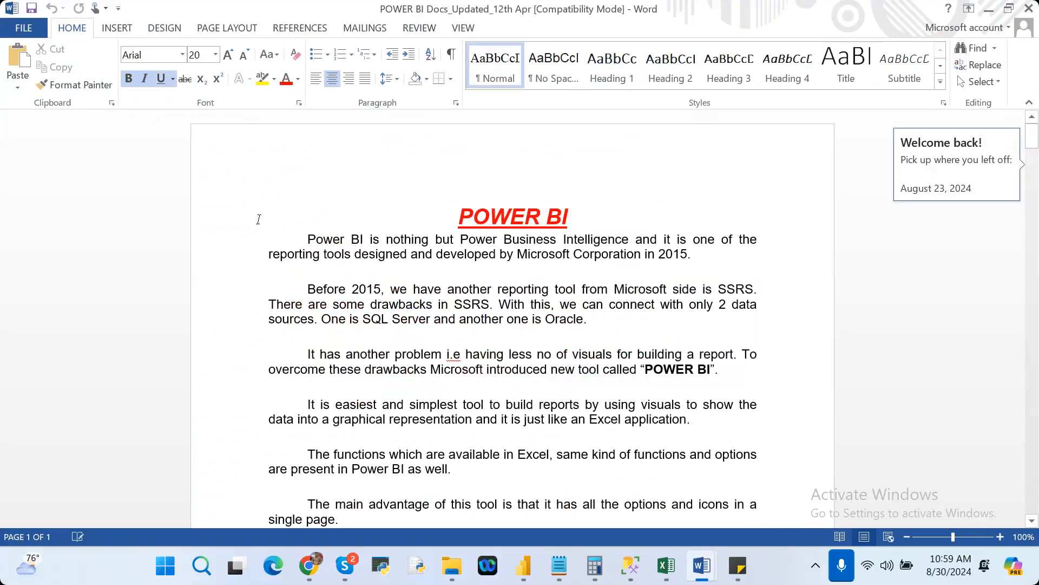
Review the document's introduction, the Power BI Desktop requirements and the installation process through the setup file selection.
{"action": "key", "text": "Down"}
{"action": "key", "text": "Down"}
{"action": "key", "text": "Down"}
{"action": "key", "text": "Down"}
{"action": "key", "text": "Down"}
{"action": "key", "text": "Down"}
{"action": "key", "text": "Down"}
{"action": "key", "text": "Down"}
{"action": "key", "text": "Down"}
{"action": "key", "text": "Down"}
{"action": "key", "text": "Down"}
{"action": "key", "text": "Down"}
{"action": "key", "text": "Down"}
{"action": "key", "text": "Down"}
{"action": "key", "text": "Down"}
{"action": "key", "text": "Down"}
{"action": "key", "text": "Down"}
{"action": "key", "text": "Down"}
{"action": "key", "text": "Down"}
{"action": "key", "text": "Down"}
{"action": "key", "text": "Down"}
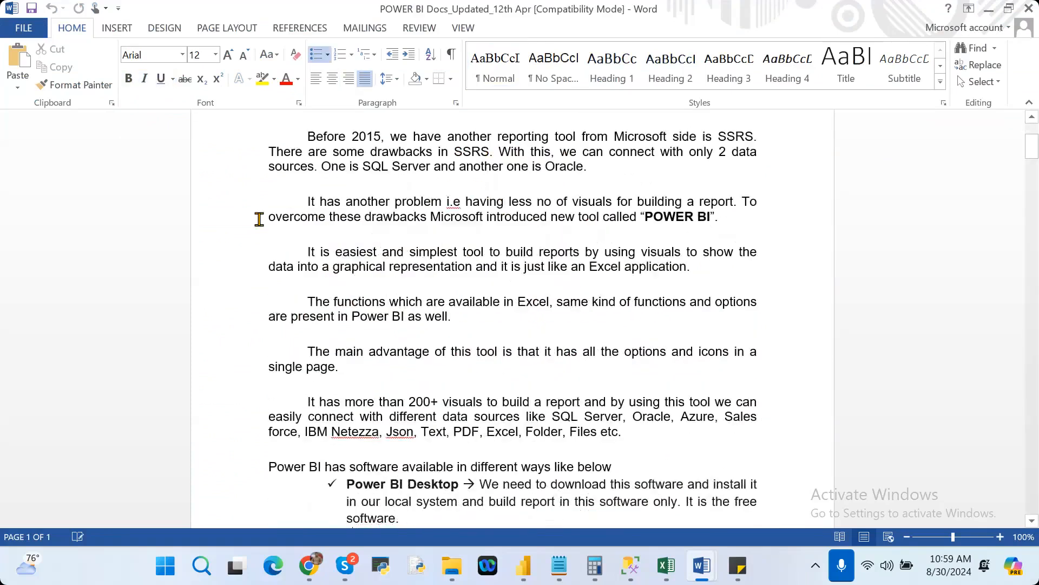
{"action": "key", "text": "Down"}
{"action": "key", "text": "Down"}
{"action": "key", "text": "Down"}
{"action": "key", "text": "Down"}
{"action": "key", "text": "Down"}
{"action": "key", "text": "Down"}
{"action": "key", "text": "Down"}
{"action": "key", "text": "Down"}
{"action": "key", "text": "Down"}
{"action": "key", "text": "Down"}
{"action": "key", "text": "Down"}
{"action": "key", "text": "Down"}
{"action": "key", "text": "Down"}
{"action": "key", "text": "Down"}
{"action": "key", "text": "Down"}
{"action": "key", "text": "Down"}
{"action": "key", "text": "Down"}
{"action": "key", "text": "Down"}
{"action": "key", "text": "Down"}
{"action": "key", "text": "Down"}
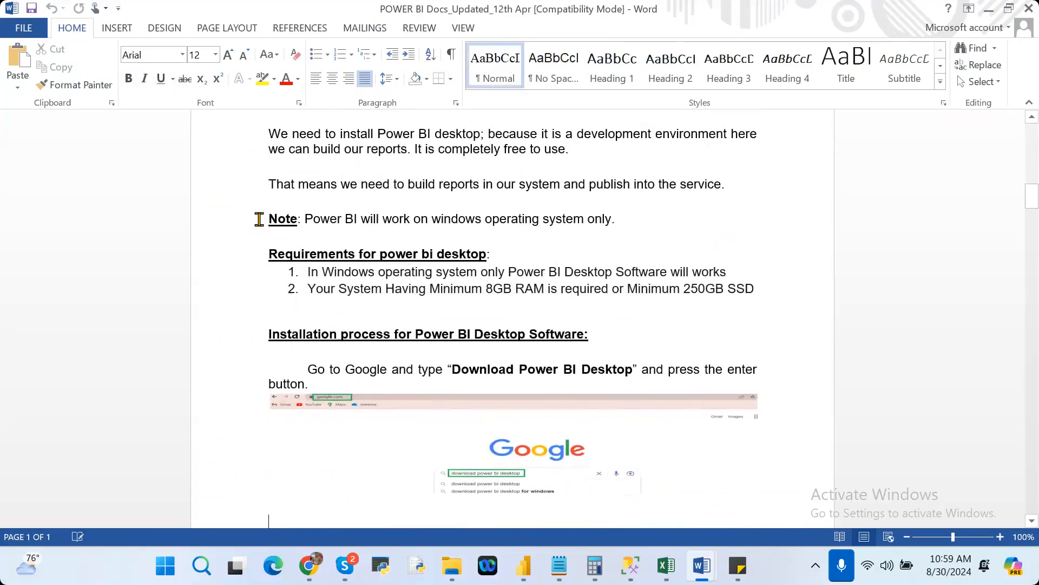
{"action": "key", "text": "Down"}
{"action": "key", "text": "Down"}
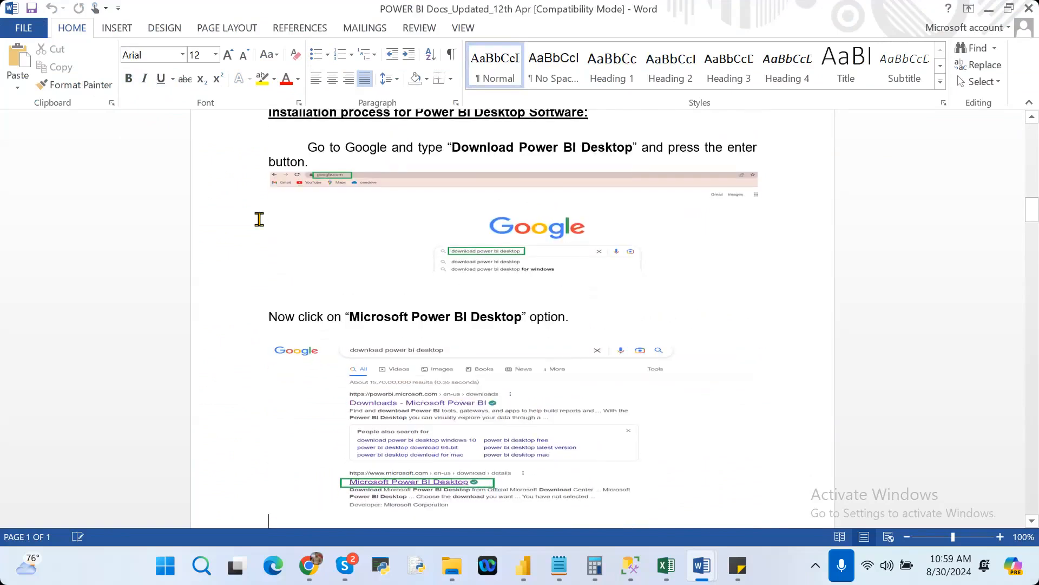
{"action": "key", "text": "Down"}
{"action": "key", "text": "Down"}
{"action": "key", "text": "Down"}
{"action": "key", "text": "Down"}
{"action": "key", "text": "Down"}
{"action": "key", "text": "Down"}
{"action": "key", "text": "Down"}
{"action": "key", "text": "Down"}
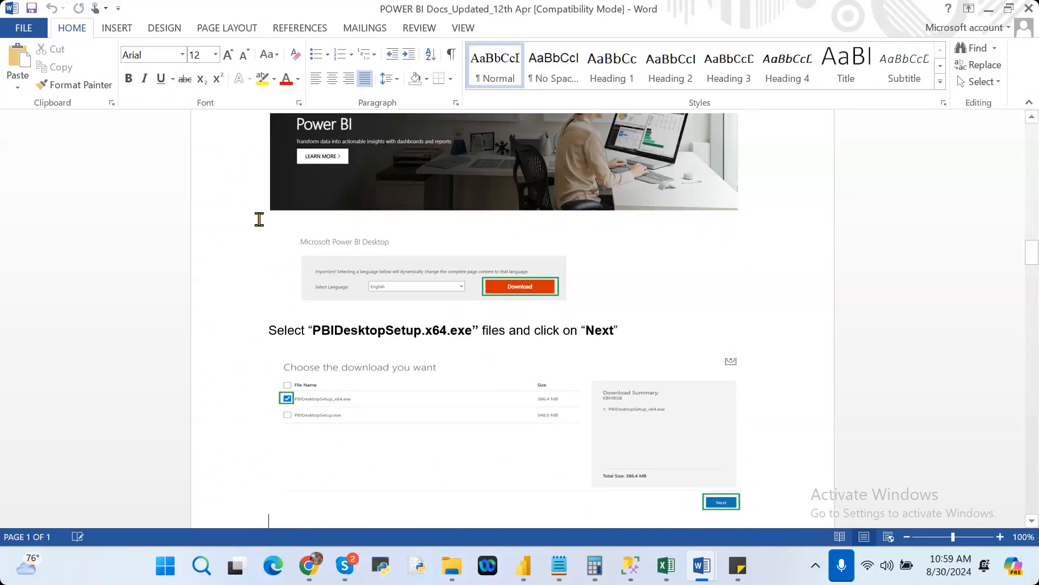
Review the document's remaining installation steps, the download link and the note on checking the monthly Power BI updates.
{"action": "key", "text": "Down"}
{"action": "key", "text": "Down"}
{"action": "key", "text": "Down"}
{"action": "key", "text": "Down"}
{"action": "key", "text": "Down"}
{"action": "key", "text": "Down"}
{"action": "key", "text": "Down"}
{"action": "key", "text": "Down"}
{"action": "key", "text": "Down"}
{"action": "key", "text": "Down"}
{"action": "key", "text": "Down"}
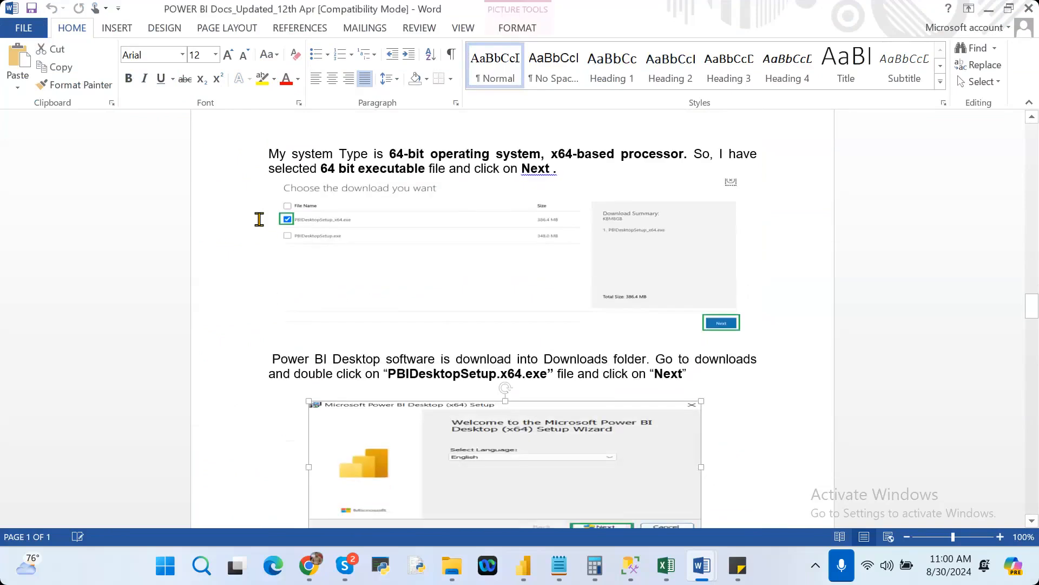
{"action": "key", "text": "Down"}
{"action": "key", "text": "Down"}
{"action": "key", "text": "Down"}
{"action": "key", "text": "Down"}
{"action": "key", "text": "Down"}
{"action": "key", "text": "Down"}
{"action": "key", "text": "Down"}
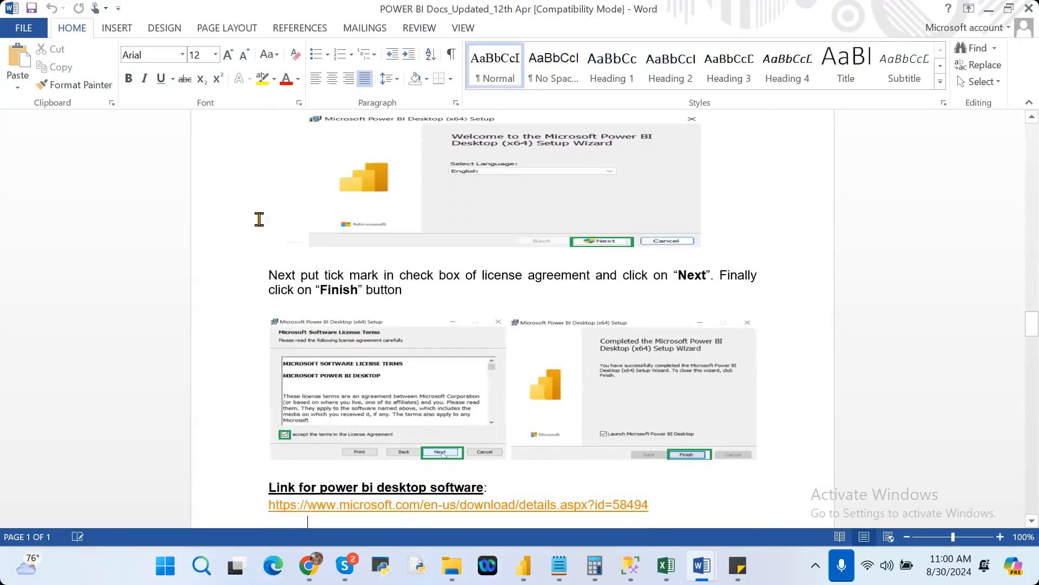
{"action": "key", "text": "Down"}
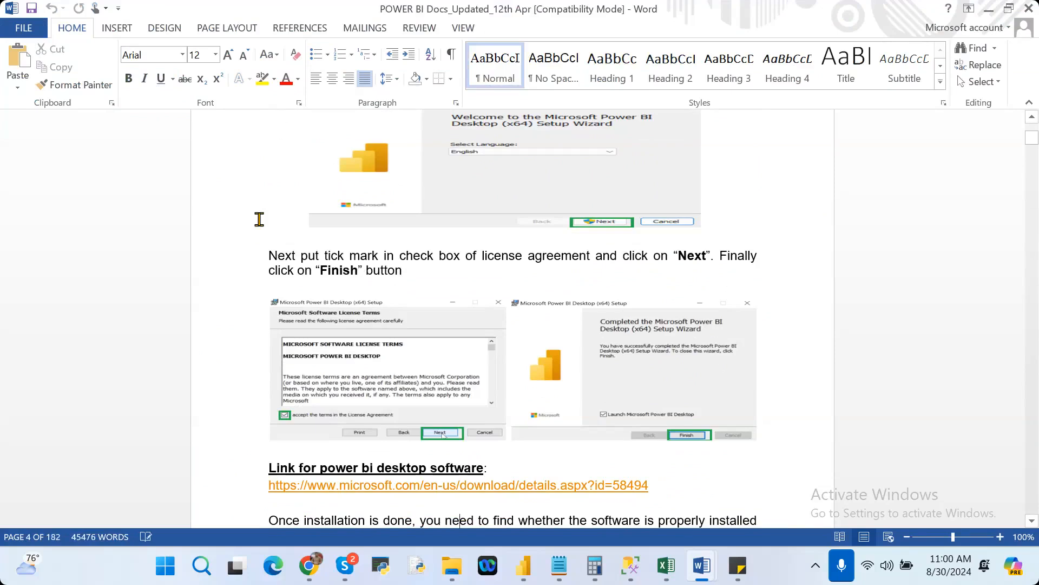
{"action": "key", "text": "Down"}
{"action": "key", "text": "Down"}
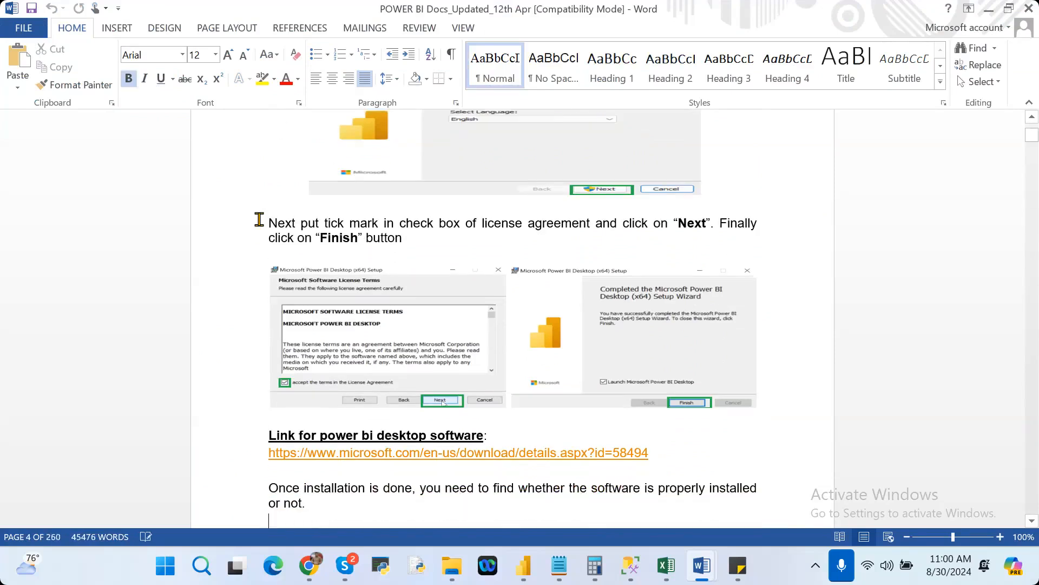
{"action": "scroll", "coordinate": [259, 220], "scroll_direction": "down", "scroll_amount": 4}
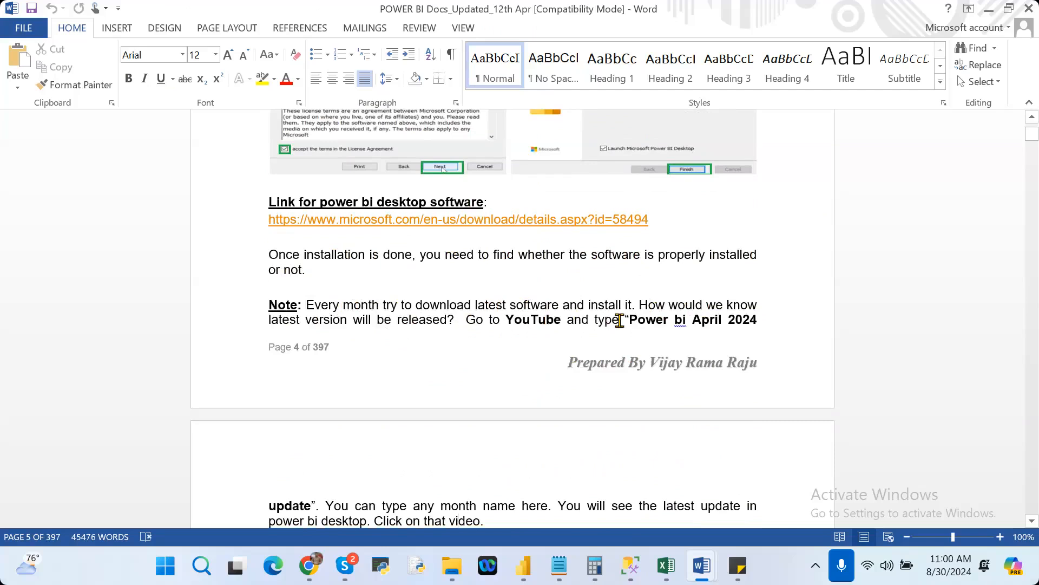
{"action": "scroll", "coordinate": [619, 320], "scroll_direction": "down", "scroll_amount": 1}
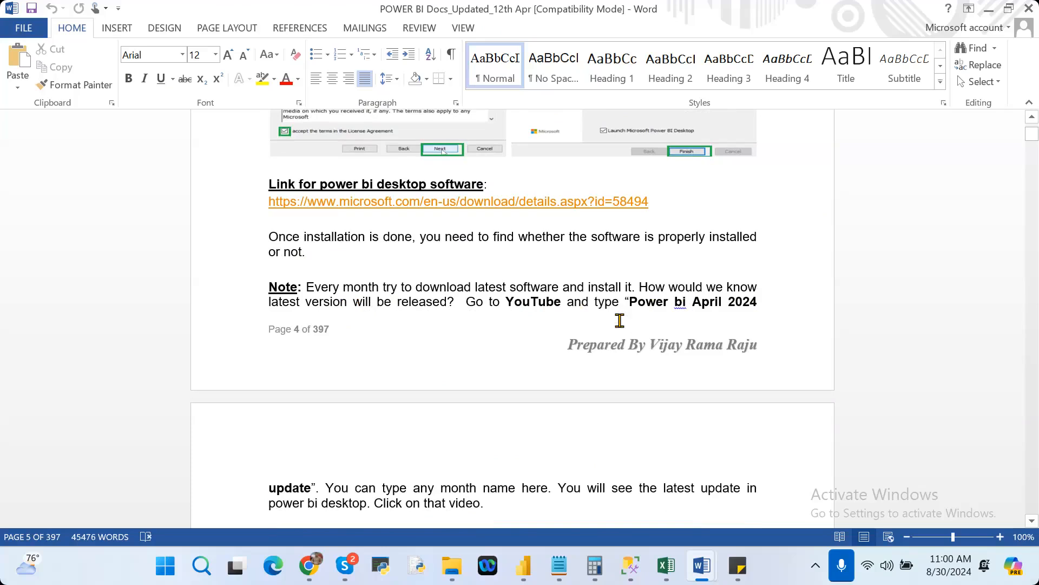
{"action": "scroll", "coordinate": [620, 320], "scroll_direction": "down", "scroll_amount": 7}
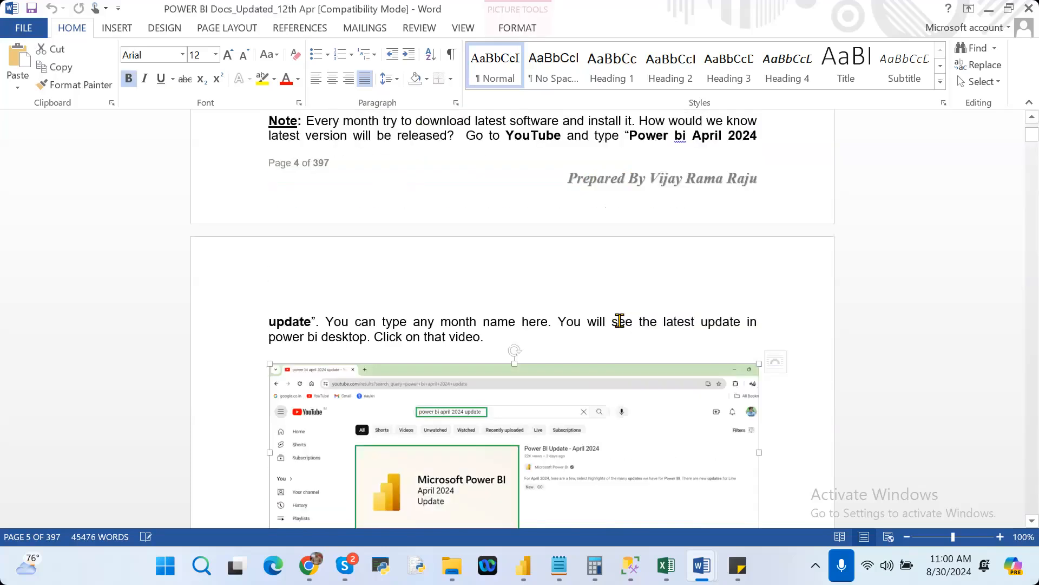
Find Power BI Desktop by searching the installed apps for "power" and launch it.
{"action": "key", "text": "alt+Tab"}
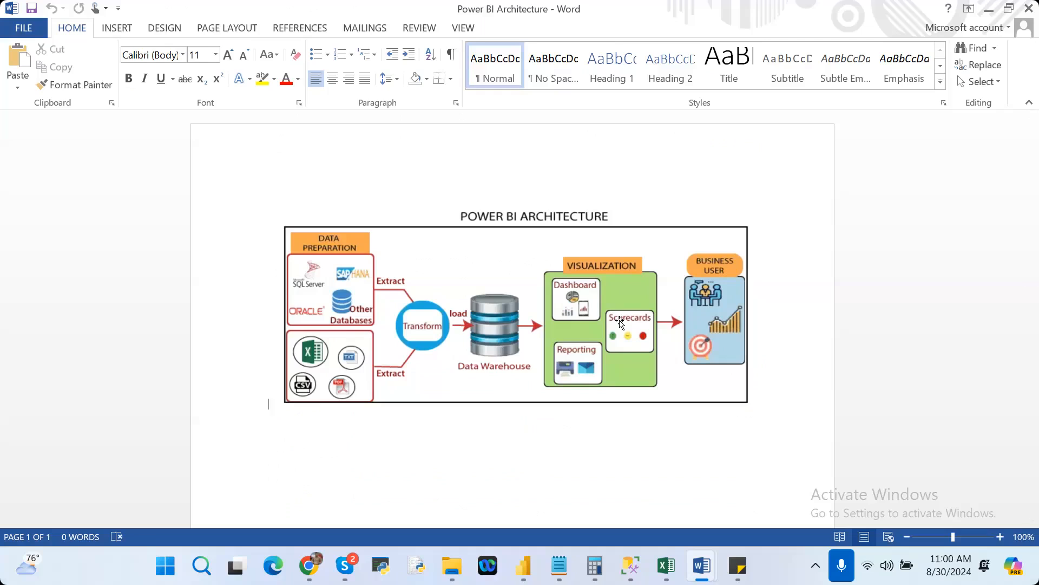
{"action": "key", "text": "super"}
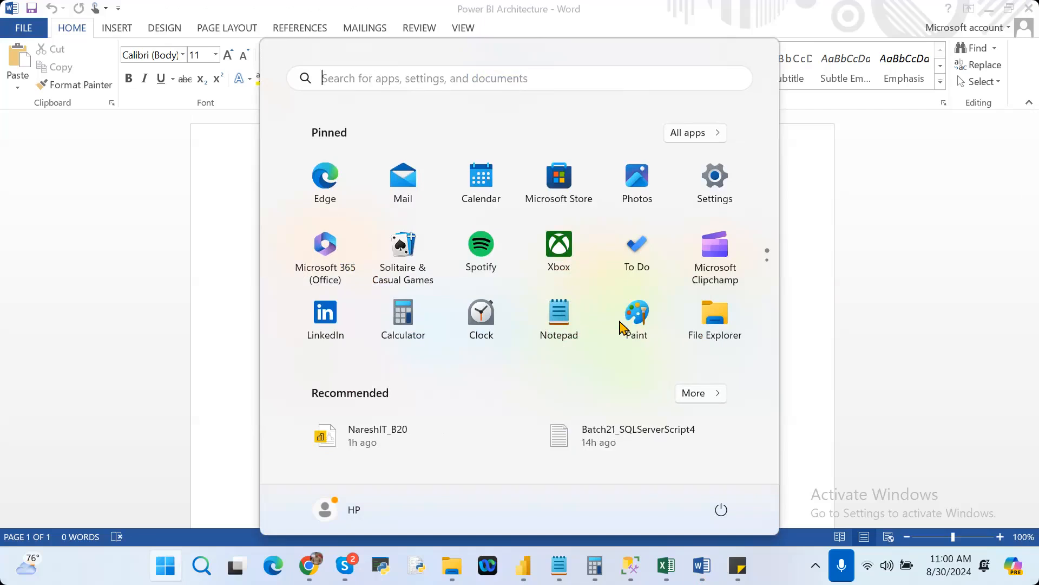
{"action": "type", "text": "power"}
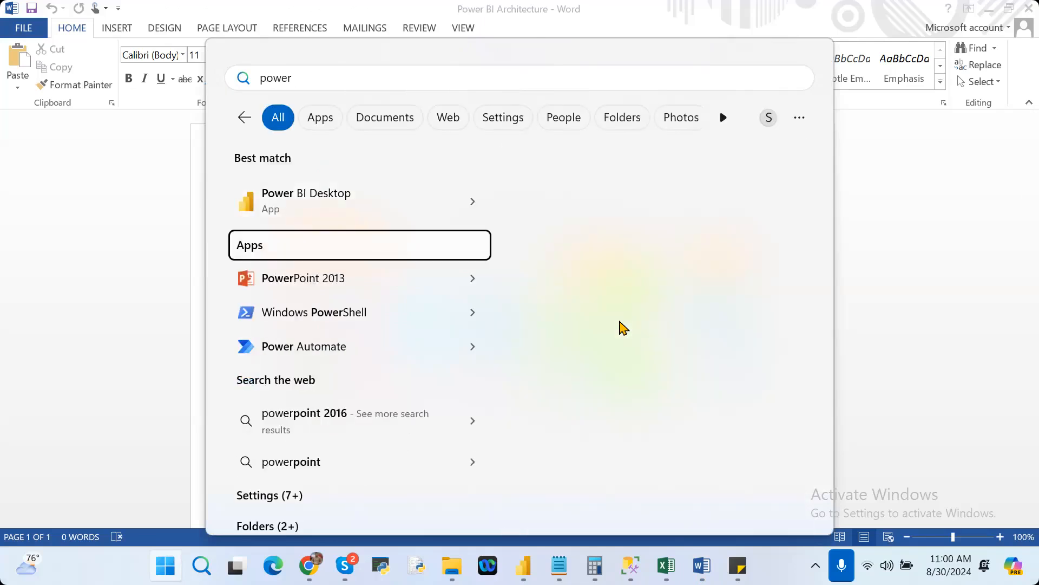
{"action": "key", "text": "Up"}
{"action": "left_click", "coordinate": [623, 328]}
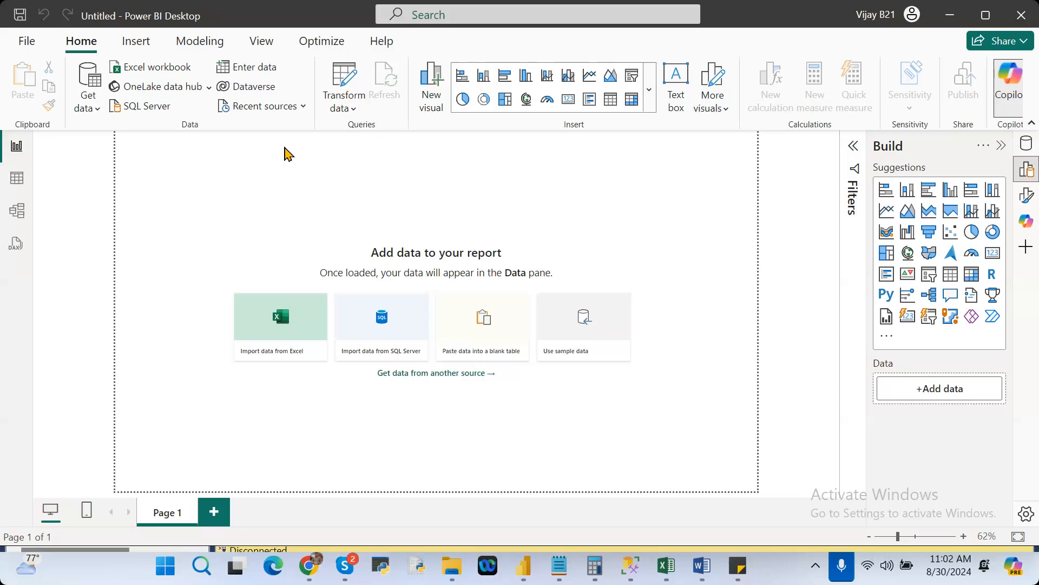
Examine the file commands and the list of recent reports, and return to the blank report.
{"action": "left_click", "coordinate": [26, 43]}
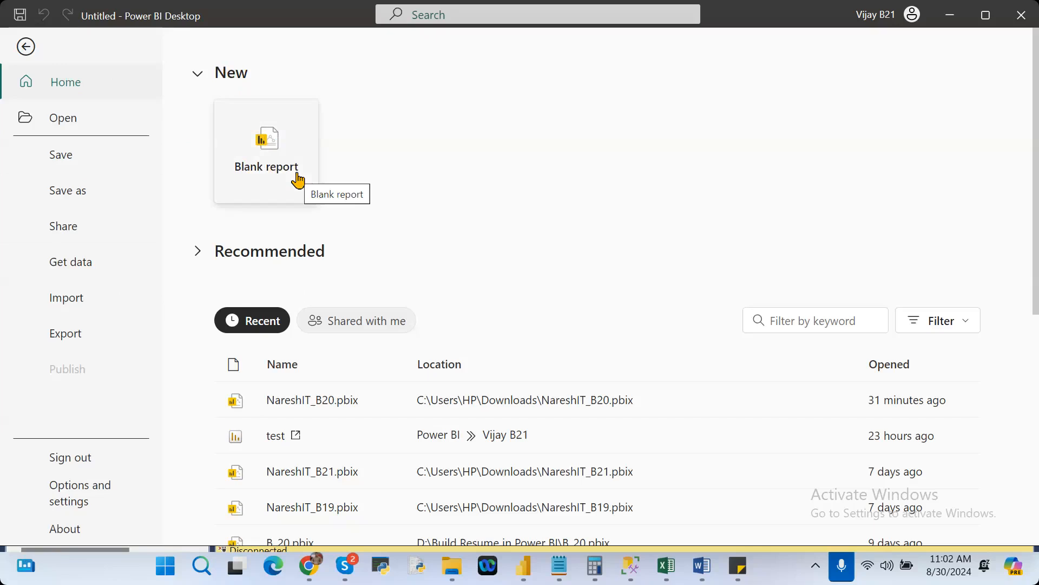
{"action": "left_click", "coordinate": [66, 119]}
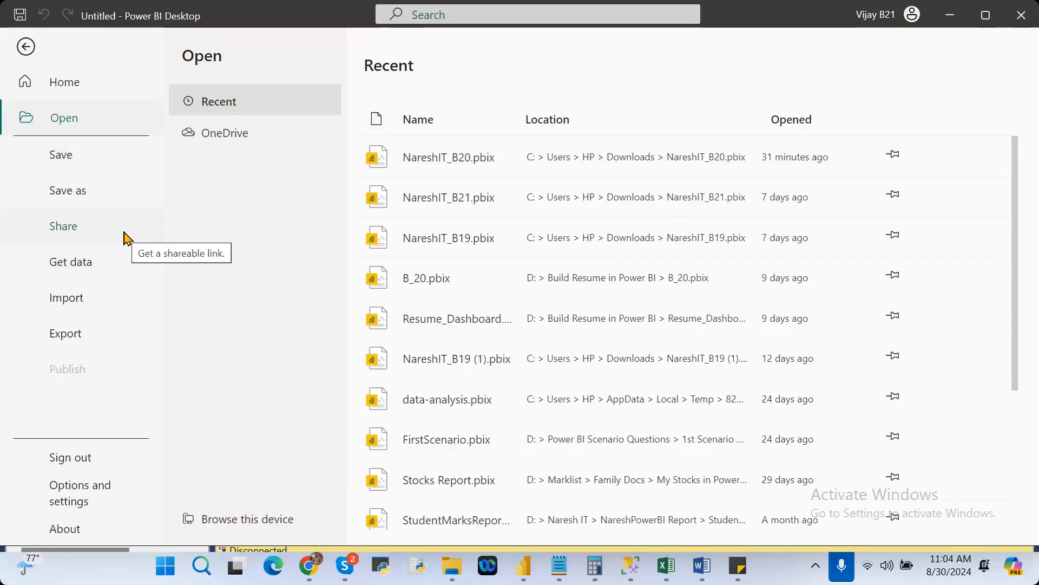
{"action": "left_click", "coordinate": [39, 50]}
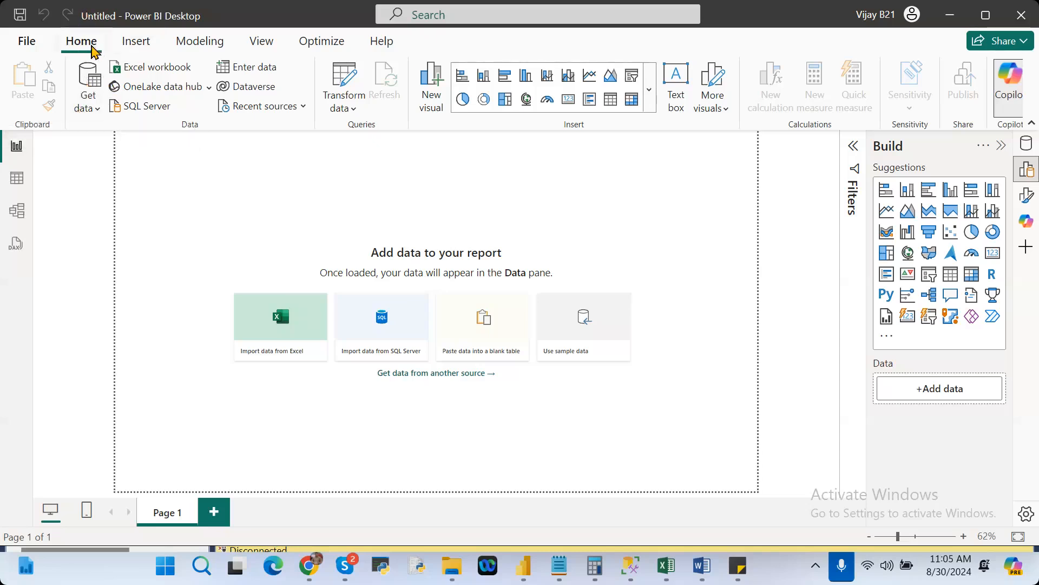
Open the complete Get Data source list and examine the available file, database, Fabric, Azure and online service connectors.
{"action": "left_click", "coordinate": [85, 110]}
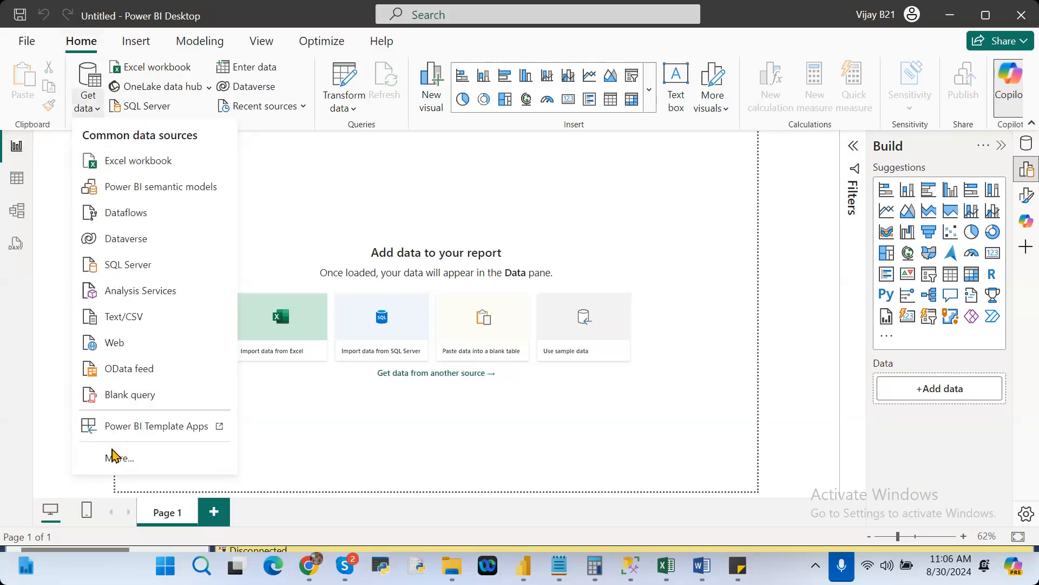
{"action": "left_click", "coordinate": [113, 458]}
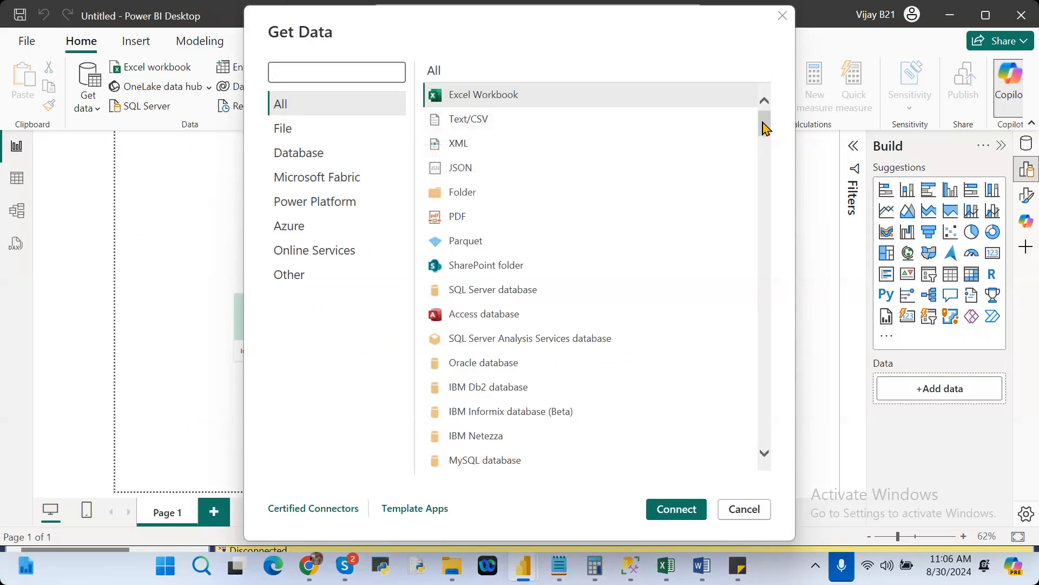
{"action": "left_click_drag", "start_coordinate": [764, 128], "coordinate": [784, 76]}
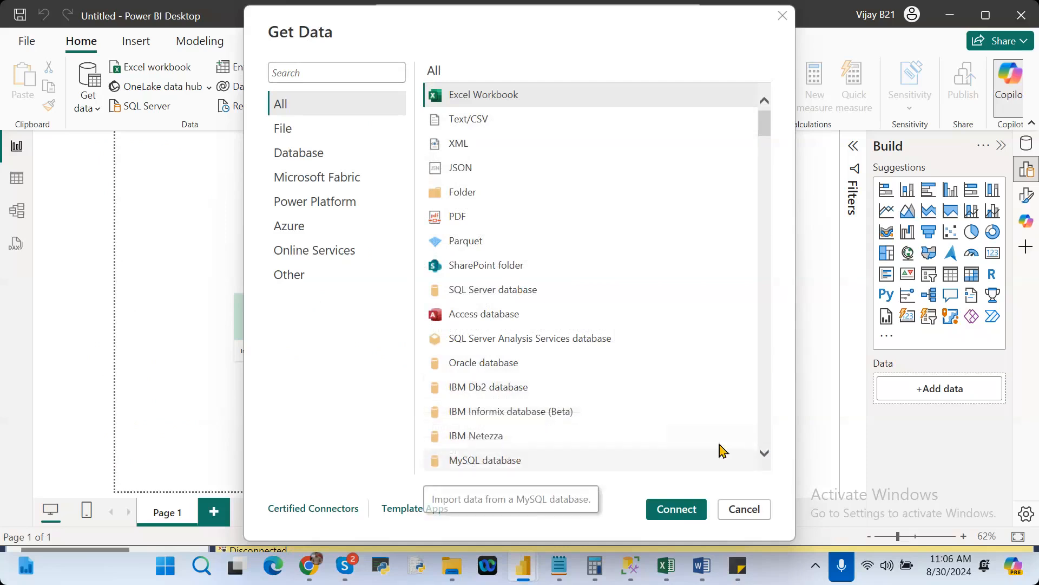
{"action": "left_click", "coordinate": [764, 455]}
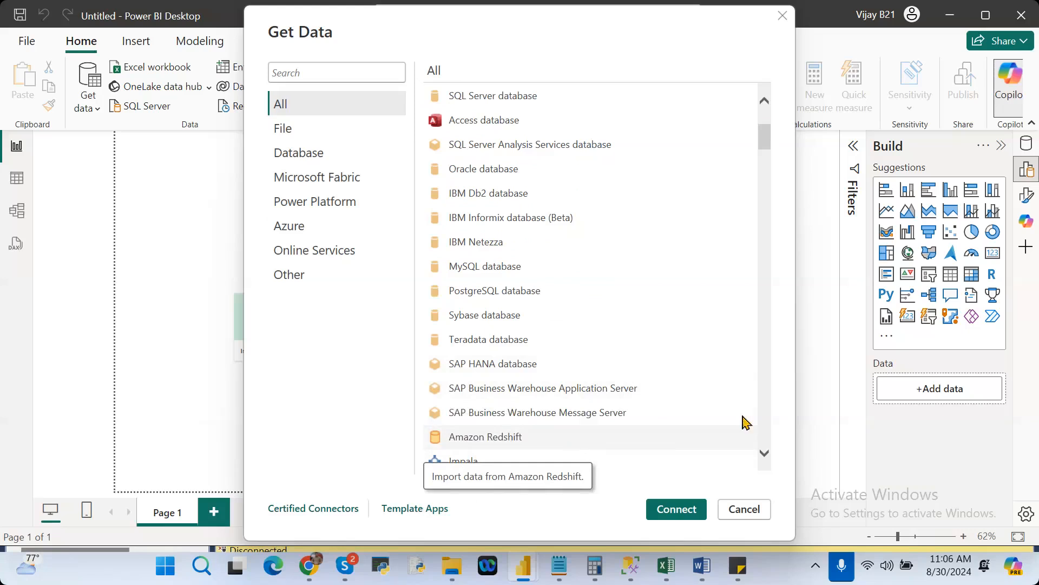
{"action": "left_click", "coordinate": [765, 454]}
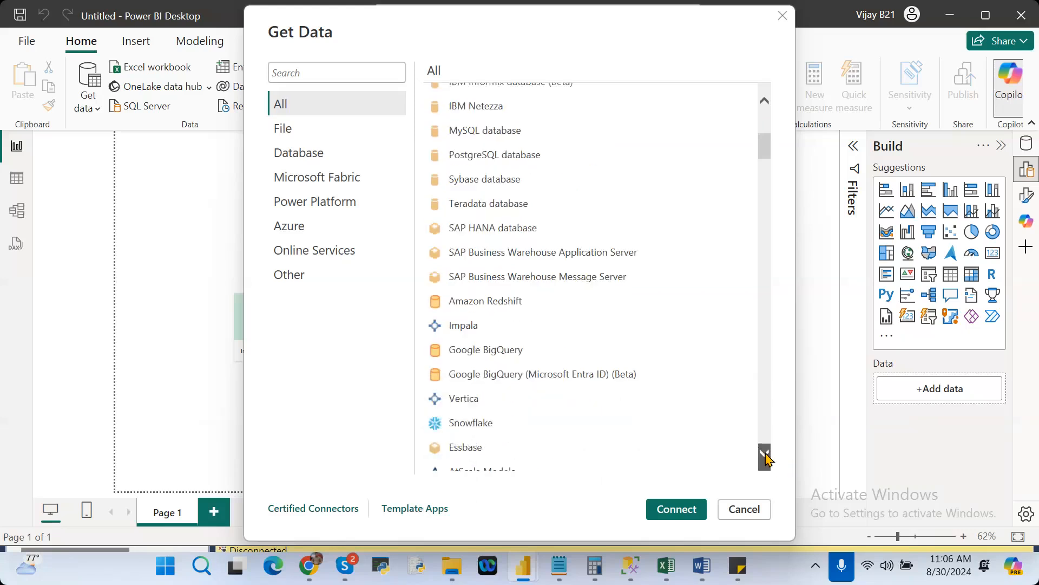
{"action": "left_click", "coordinate": [765, 453]}
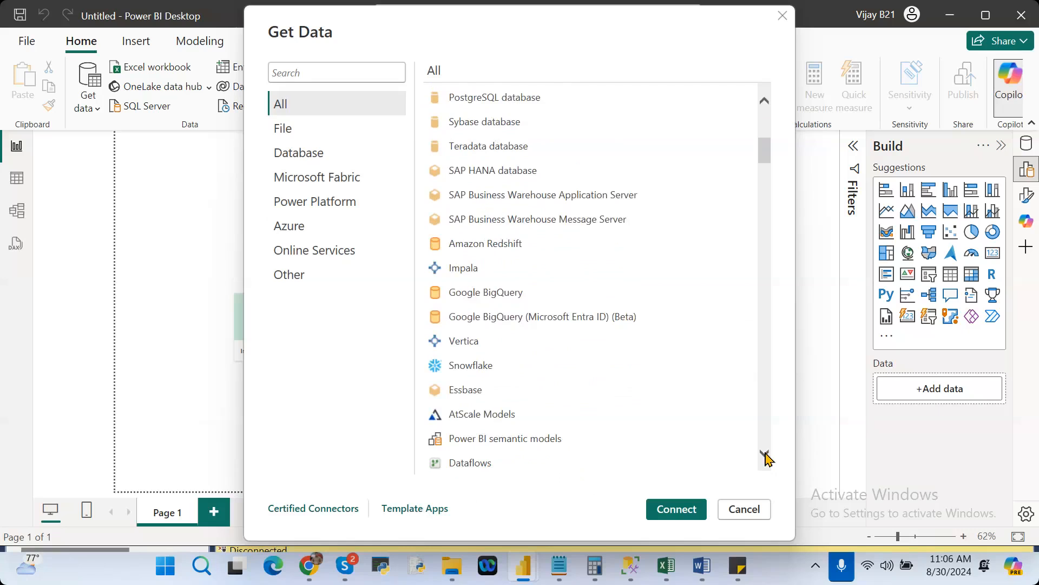
{"action": "left_click", "coordinate": [765, 454]}
{"action": "left_click", "coordinate": [765, 453]}
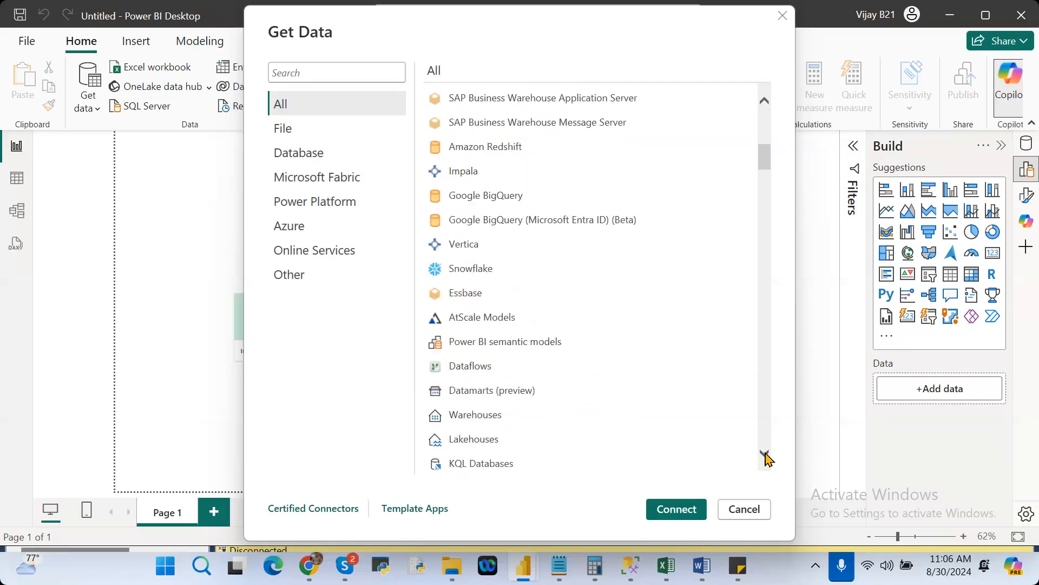
{"action": "left_click", "coordinate": [765, 453]}
{"action": "left_click", "coordinate": [765, 453]}
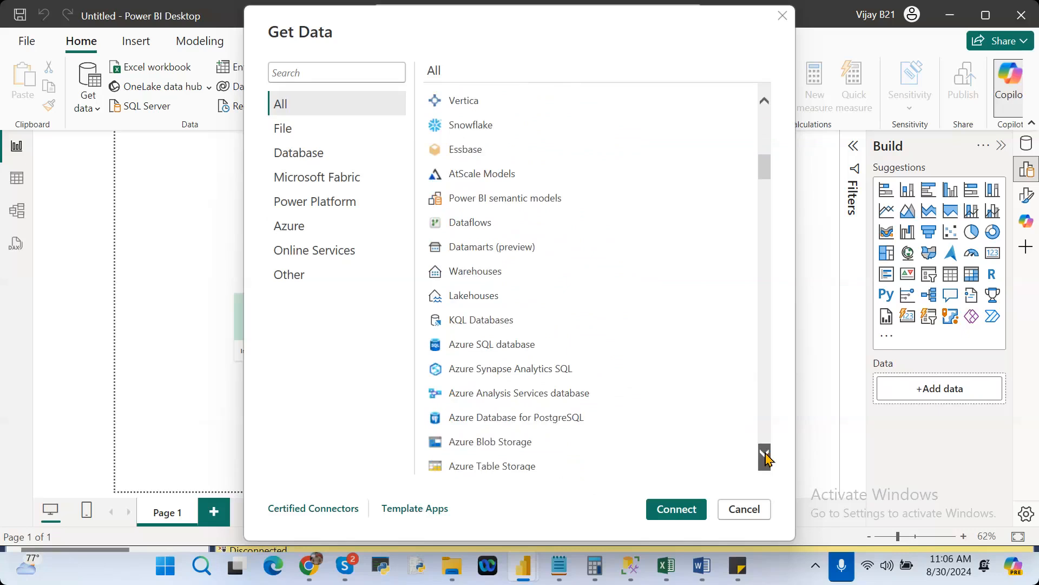
{"action": "left_click", "coordinate": [765, 454]}
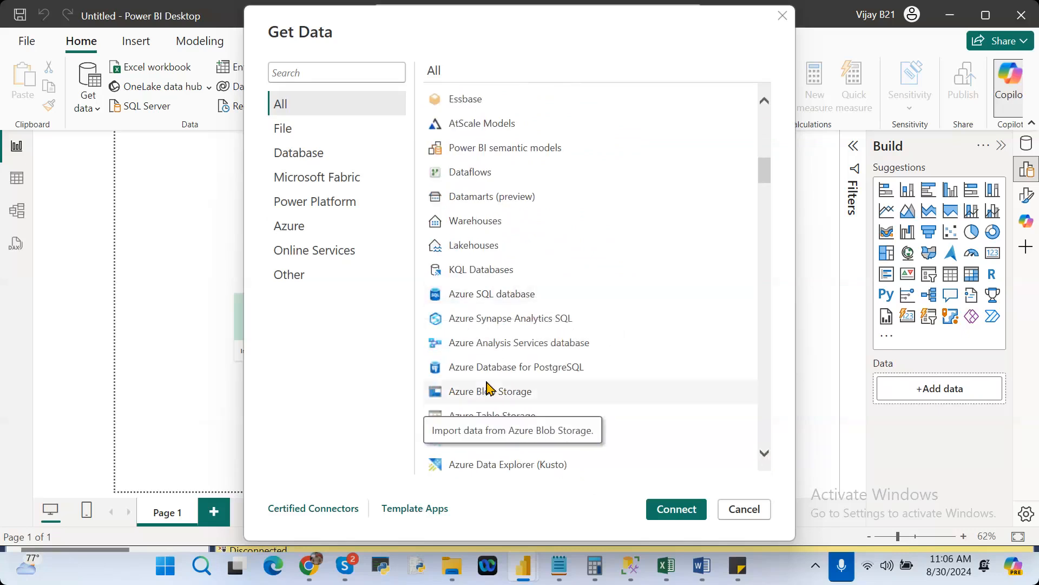
{"action": "left_click", "coordinate": [765, 453]}
{"action": "left_click", "coordinate": [765, 454]}
{"action": "left_click", "coordinate": [765, 453]}
{"action": "left_click", "coordinate": [765, 455]}
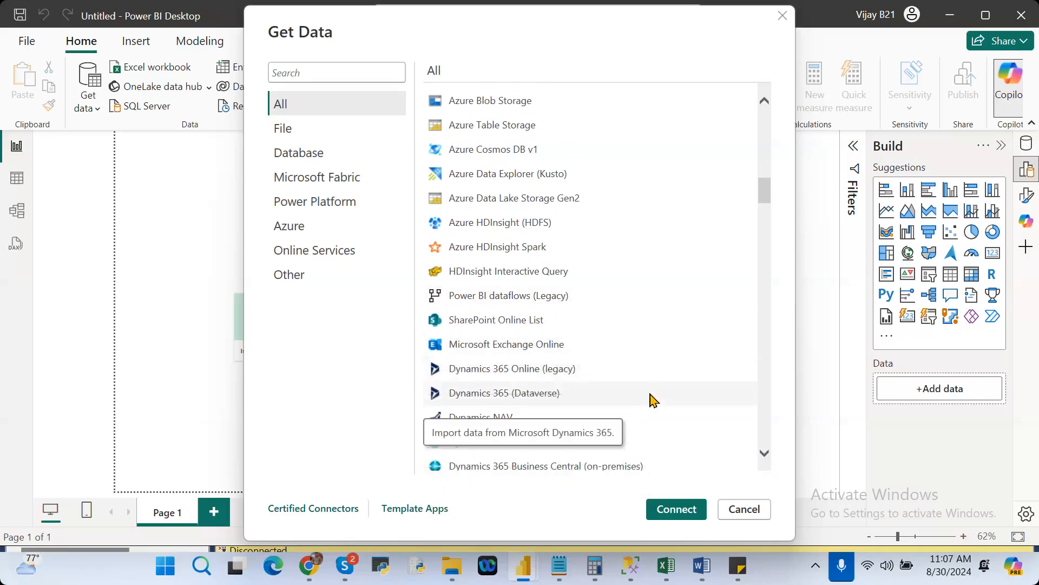
{"action": "left_click", "coordinate": [766, 457]}
{"action": "left_click", "coordinate": [768, 456]}
{"action": "left_click", "coordinate": [767, 457]}
{"action": "left_click", "coordinate": [768, 456]}
{"action": "left_click", "coordinate": [767, 456]}
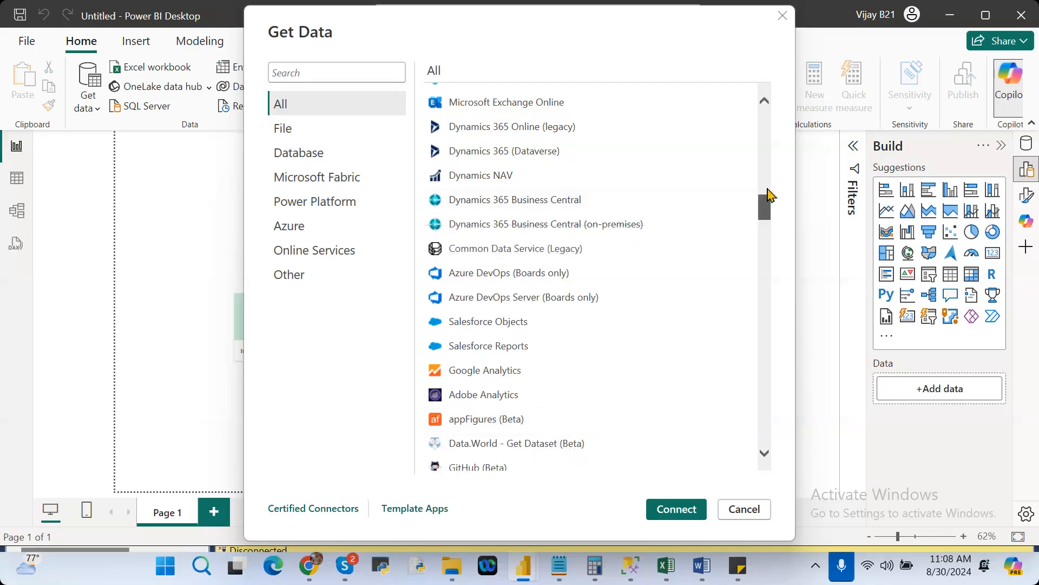
Load the locations and products tables from the pb-sales-data-blank Excel workbook in Downloads.
{"action": "left_click_drag", "start_coordinate": [769, 195], "coordinate": [765, 75]}
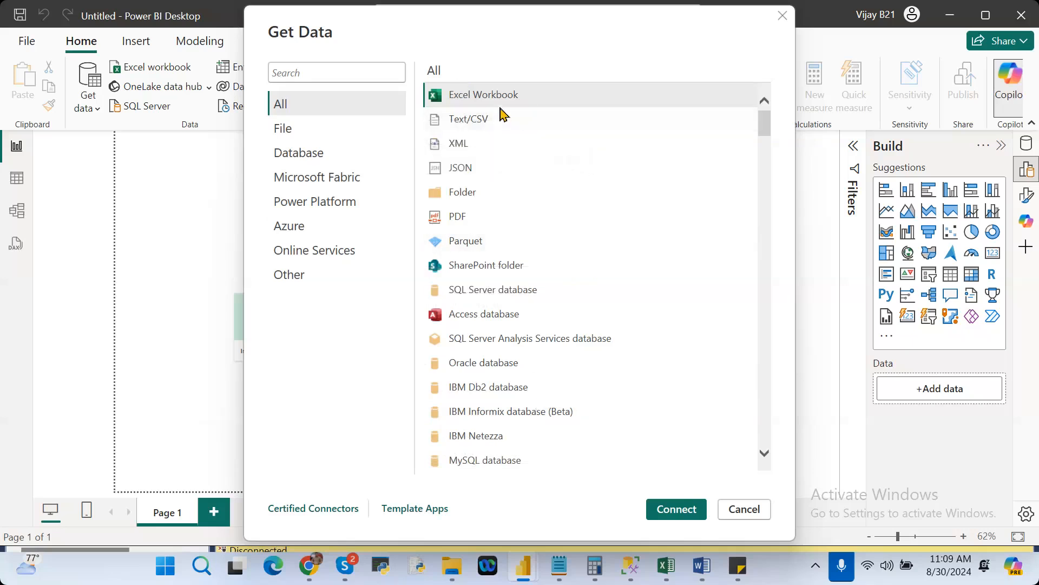
{"action": "left_click", "coordinate": [676, 509]}
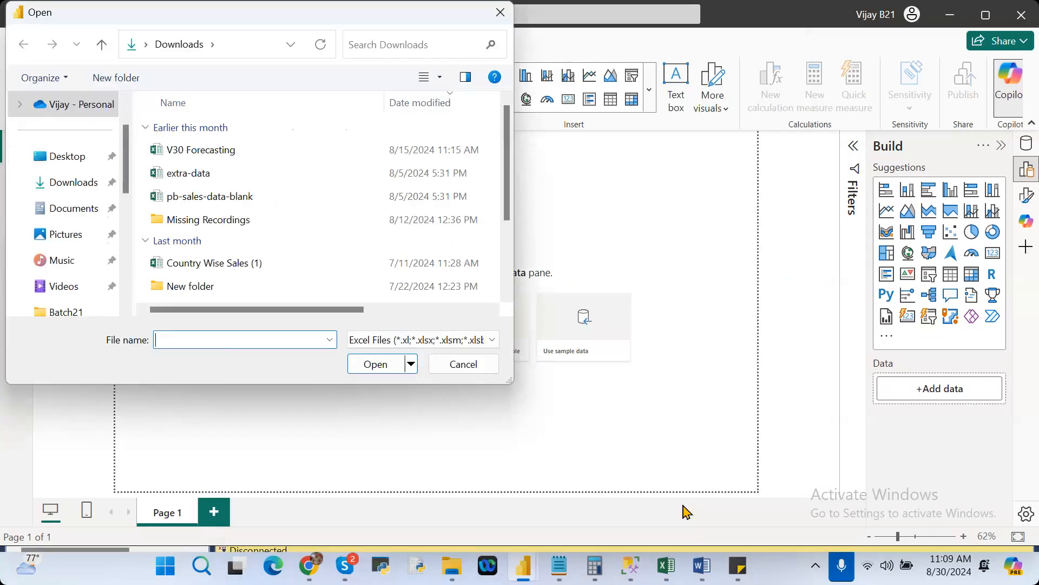
{"action": "double_click", "coordinate": [234, 196]}
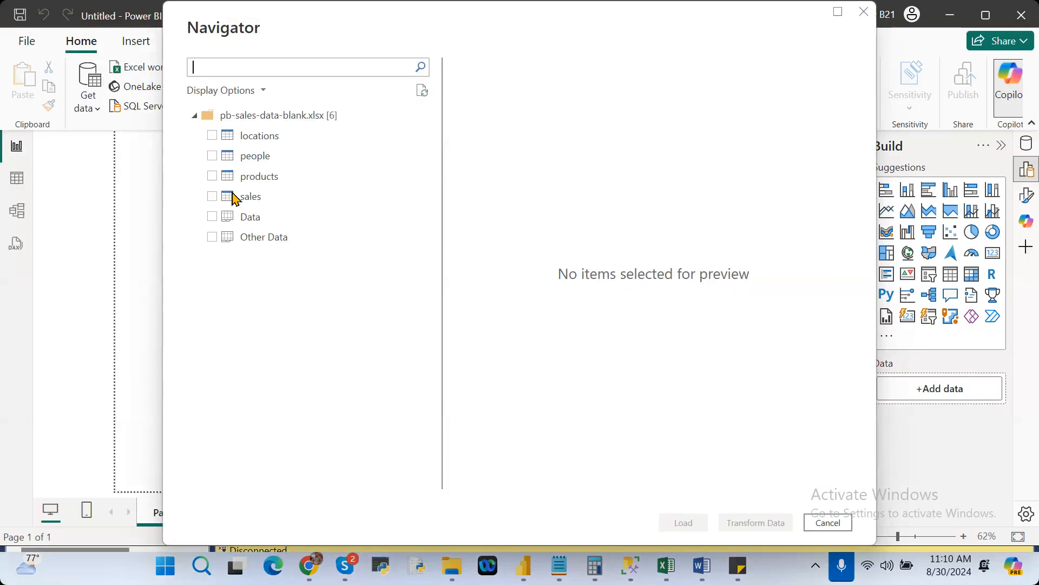
{"action": "left_click", "coordinate": [214, 136]}
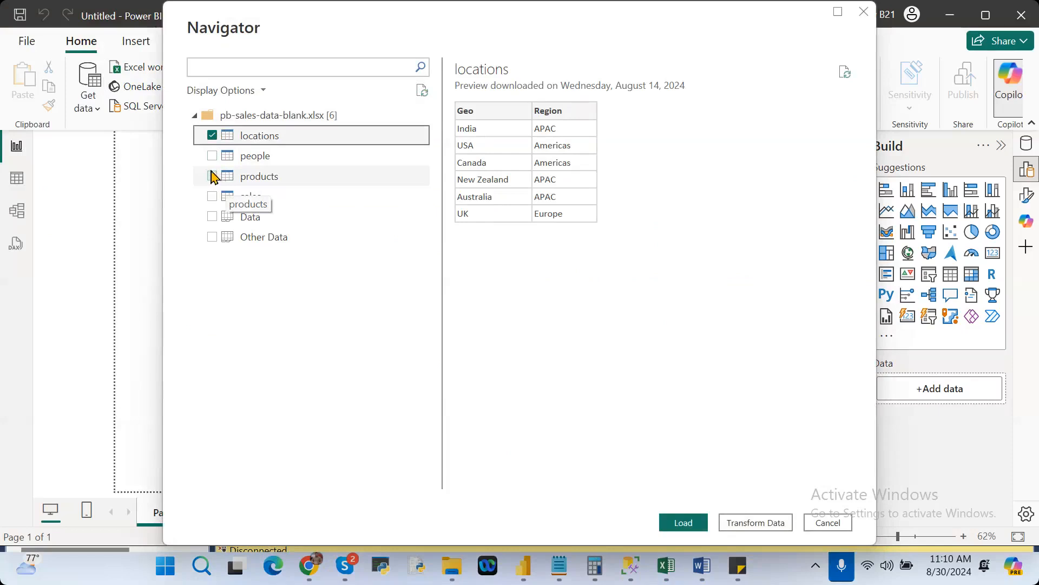
{"action": "left_click", "coordinate": [212, 177]}
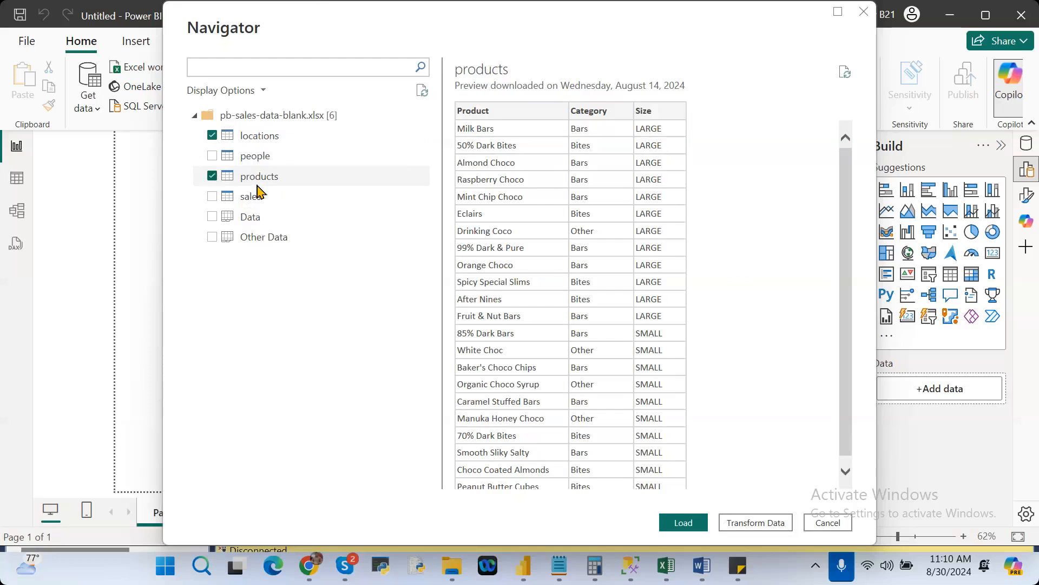
{"action": "left_click", "coordinate": [682, 523]}
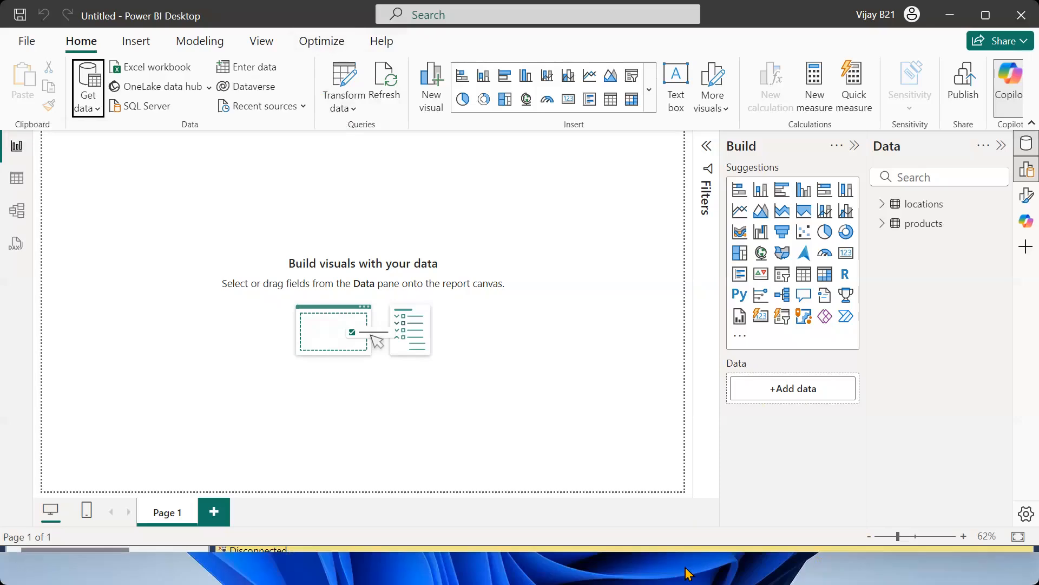
Switch to the Notepad notes and add the line "IN Power BI 4 Major TOpics are available" below the prerequisites, after a blank line.
{"action": "left_click", "coordinate": [563, 433]}
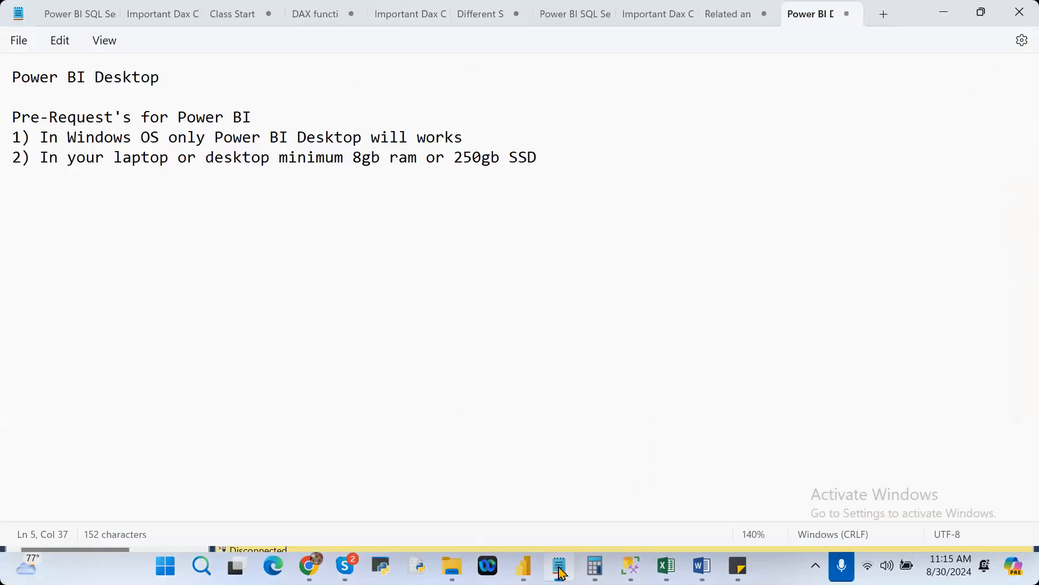
{"action": "left_click", "coordinate": [611, 176]}
{"action": "key", "text": "Return"}
{"action": "key", "text": "Return"}
{"action": "type", "text": "IN Poe"}
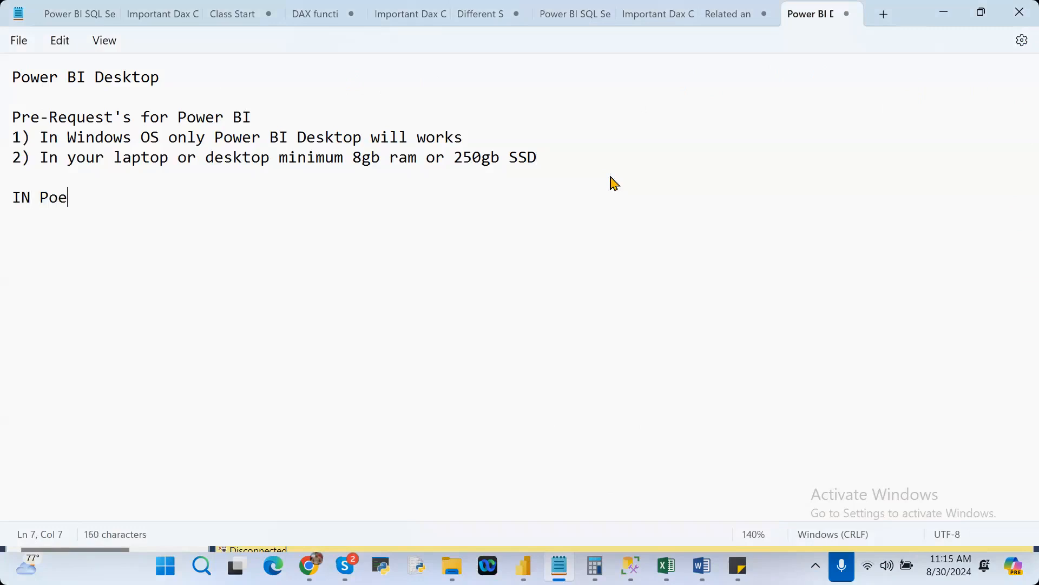
{"action": "key", "text": "BackSpace"}
{"action": "type", "text": "wer BI 4 Majo"}
{"action": "type", "text": "TOpics are available"}
Add the numbered items "1) Transform Data" and "2) DAX Functions" below the major topics line.
{"action": "key", "text": "Return"}
{"action": "type", "text": "1) Transform Data"}
{"action": "key", "text": "Return"}
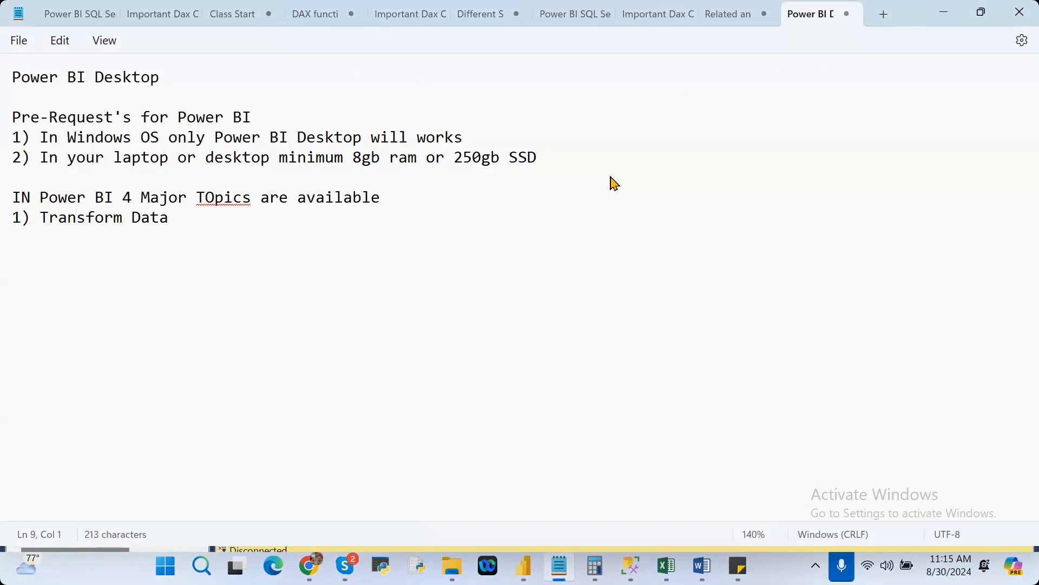
{"action": "type", "text": "2) DAX Functions"}
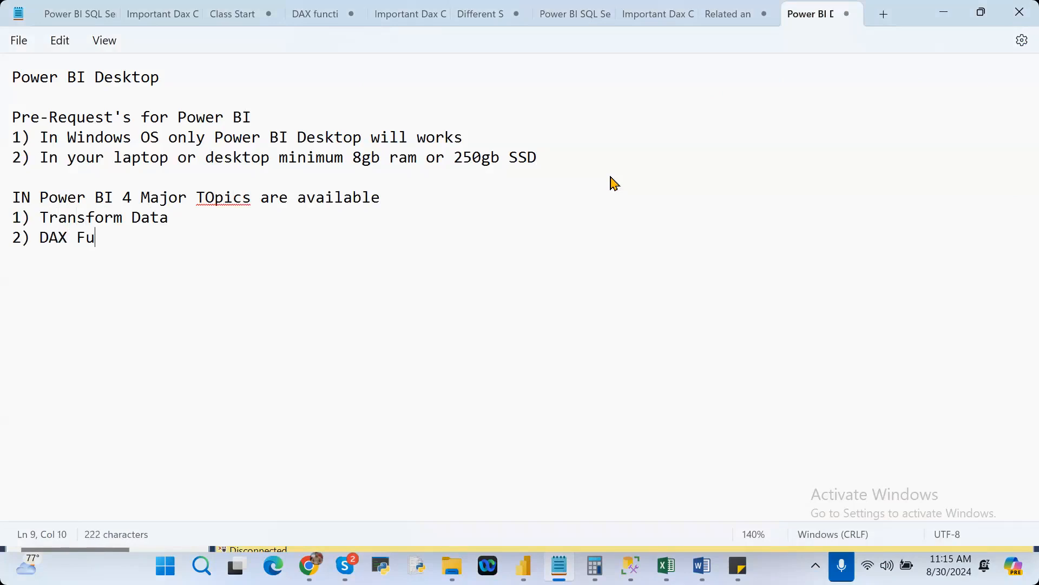
{"action": "key", "text": "Return"}
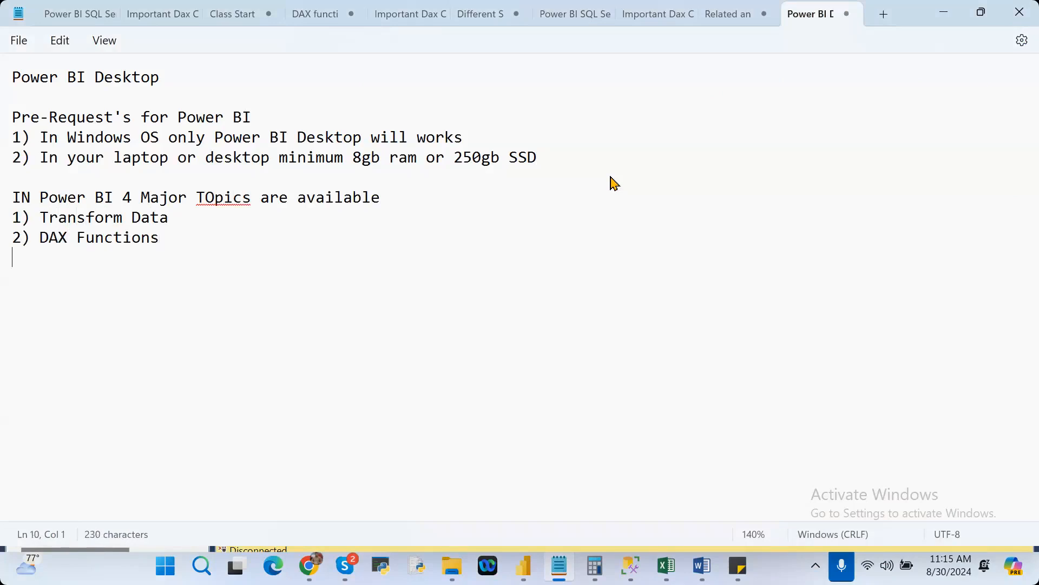
Continue the major topics list with "3) Modeling" and "4) Visualisation".
{"action": "type", "text": "3) Modeling"}
{"action": "key", "text": "Return"}
{"action": "type", "text": "4"}
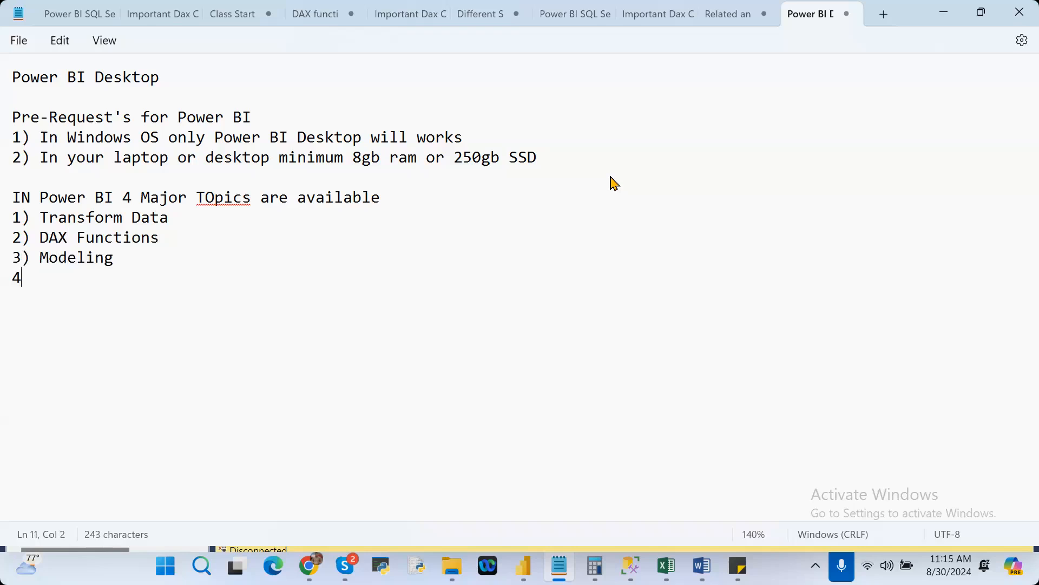
{"action": "type", "text": ") VIsu"}
{"action": "key", "text": "BackSpace"}
{"action": "key", "text": "BackSpace"}
{"action": "key", "text": "BackSpace"}
{"action": "type", "text": "isualisation"}
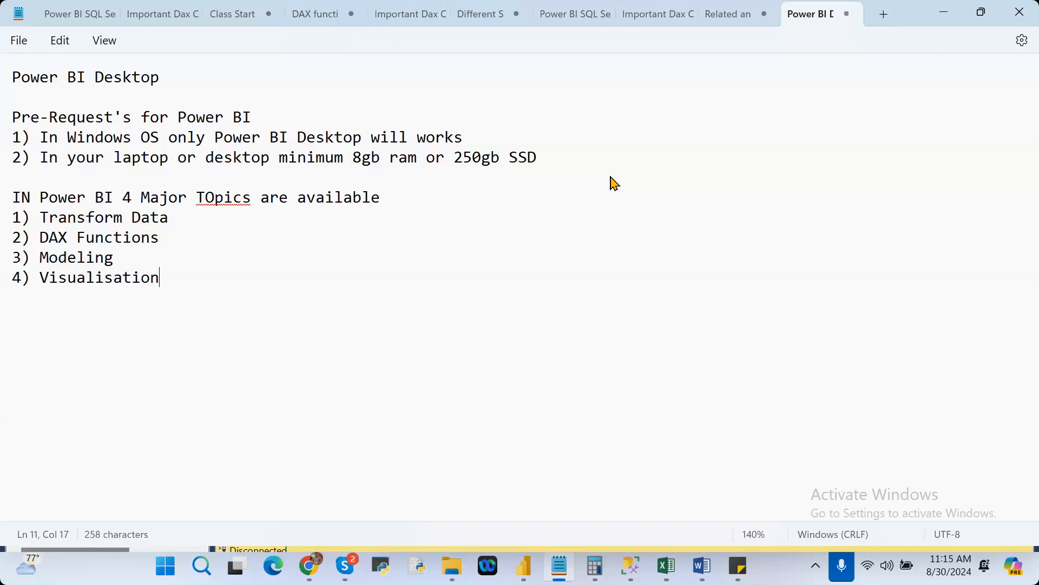
Add "5) Power BI Service" as the fifth item of the topics list.
{"action": "key", "text": "Return"}
{"action": "type", "text": "5) "}
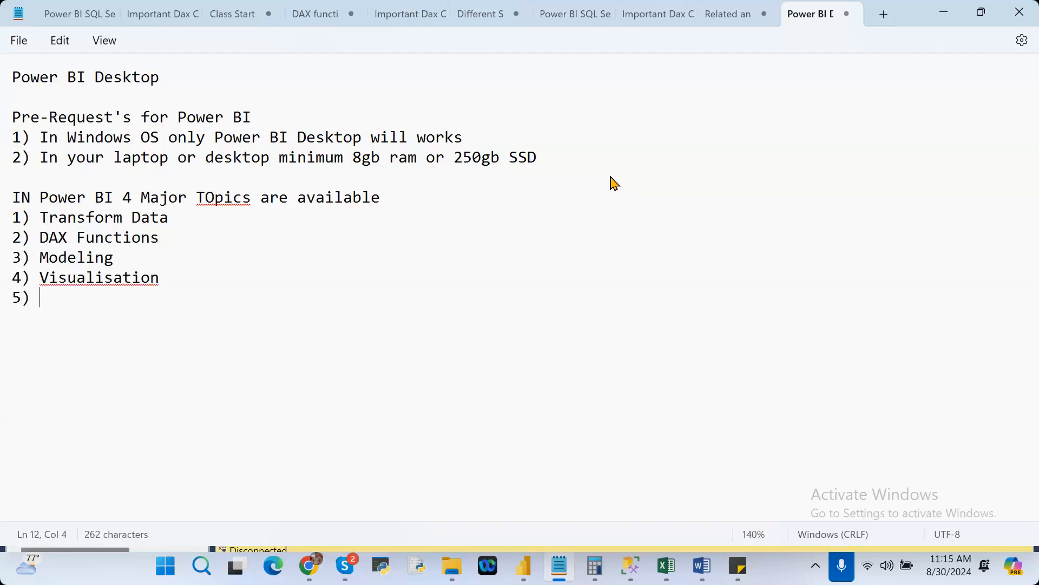
{"action": "type", "text": "Power BI Service"}
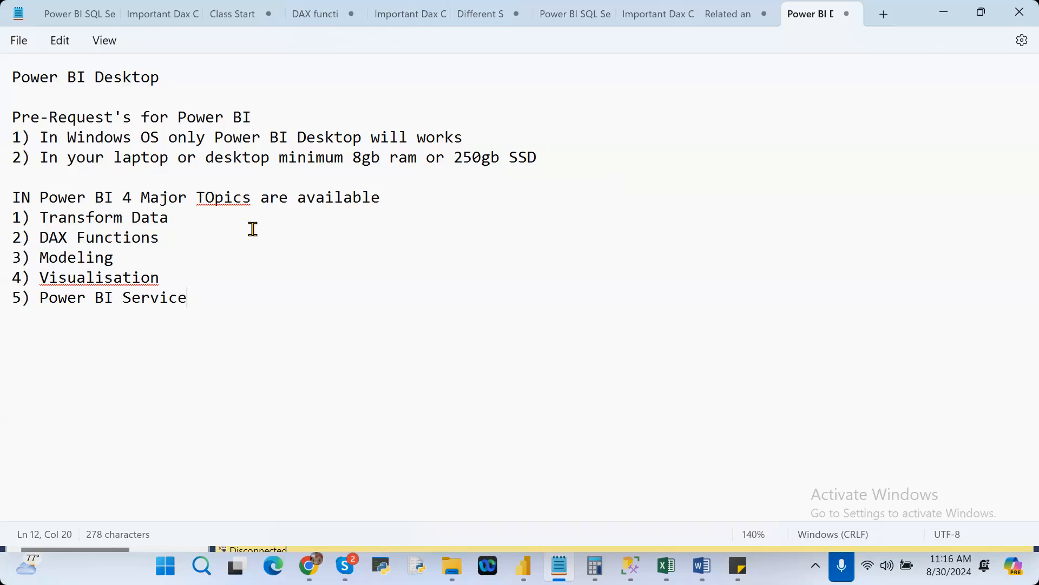
Highlight "Transform Data" in the notes, switch to Power BI Desktop and open the Power Query Editor.
{"action": "key", "text": "alt+Tab"}
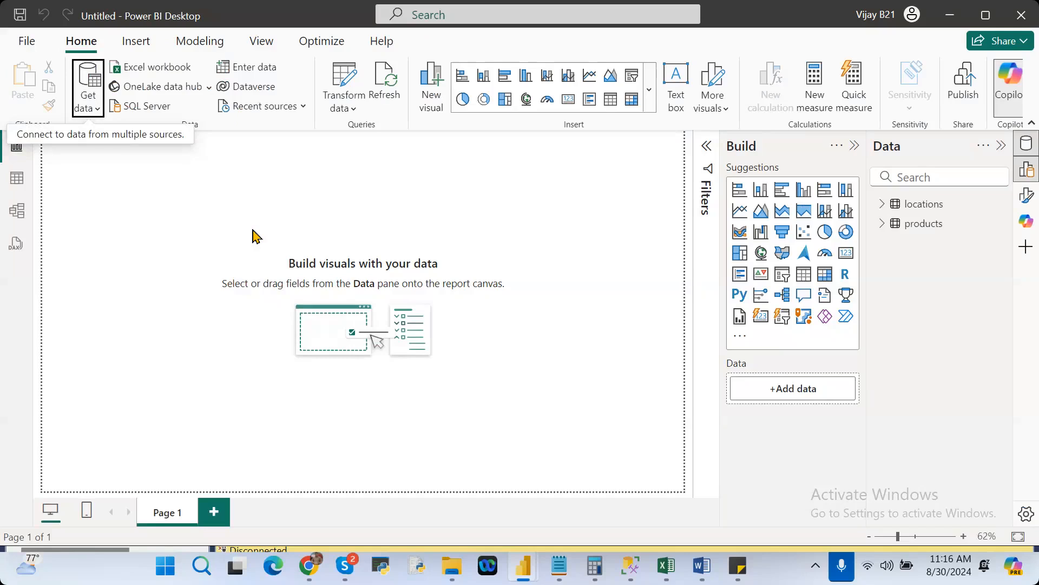
{"action": "key", "text": "alt+Tab"}
{"action": "left_click", "coordinate": [168, 223]}
{"action": "left_click_drag", "start_coordinate": [168, 224], "coordinate": [39, 217]}
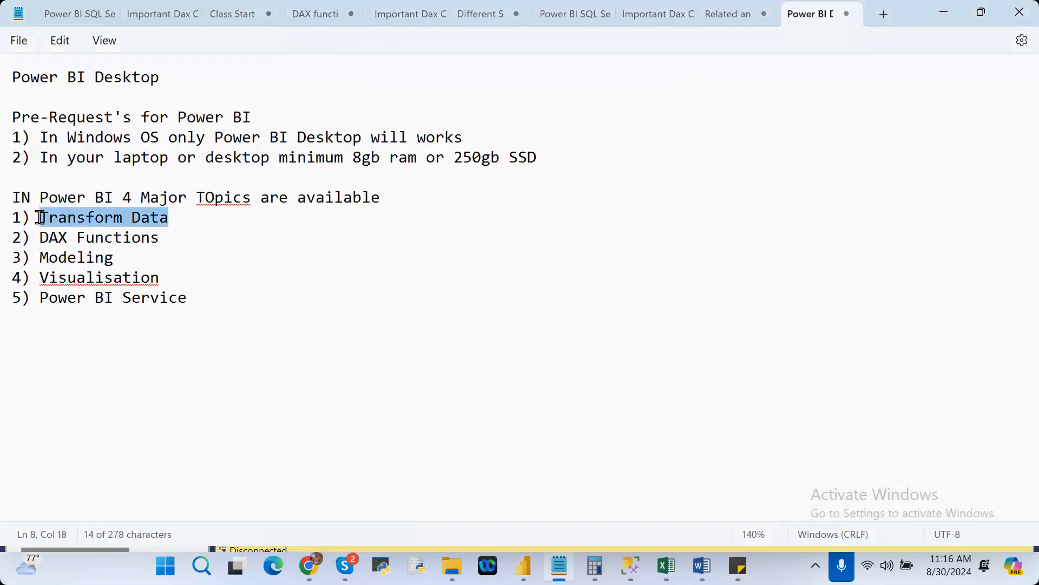
{"action": "key", "text": "alt+Tab"}
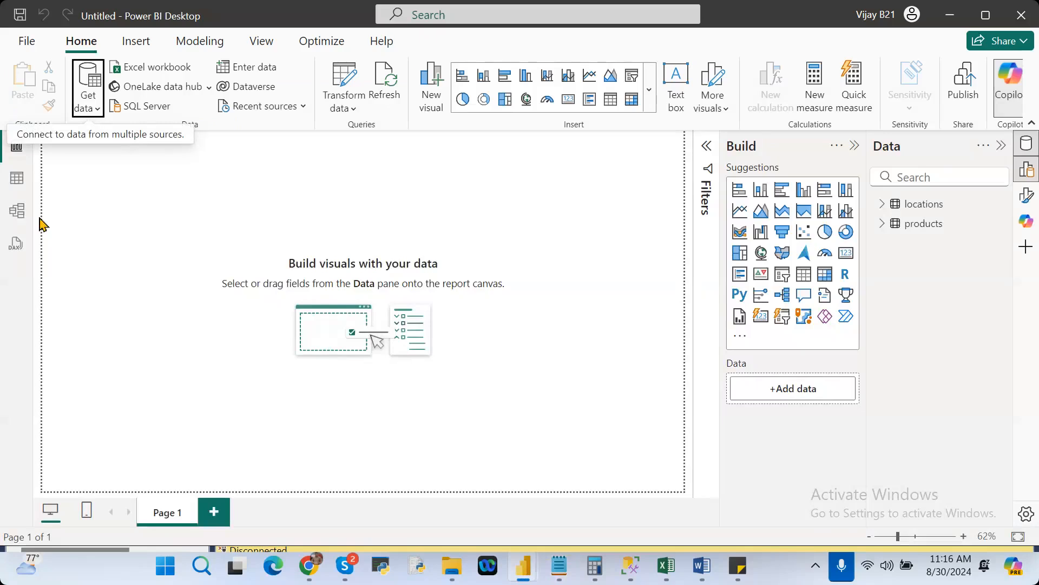
{"action": "left_click", "coordinate": [345, 85]}
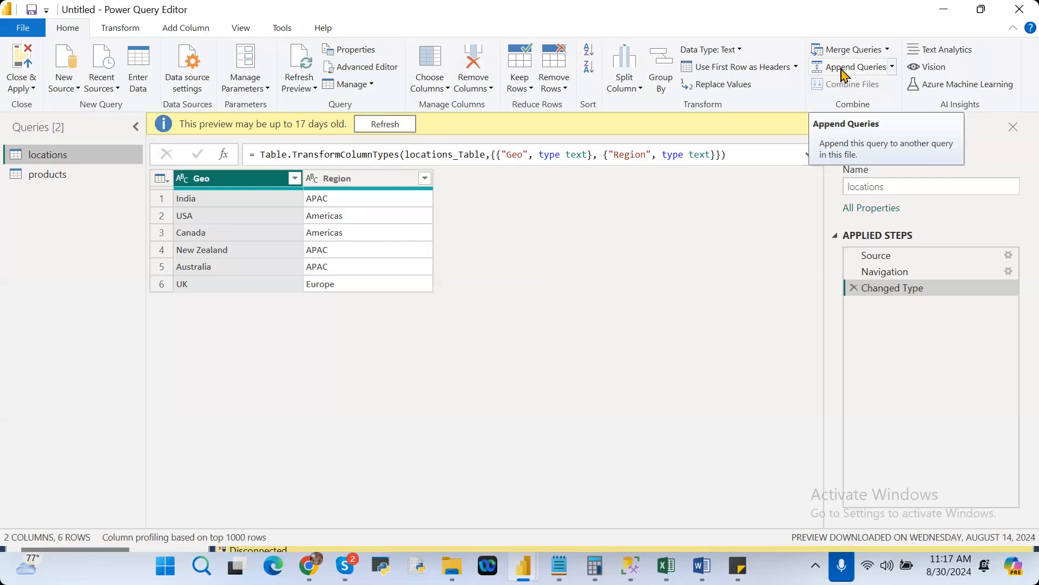
Review the general and transformation commands, and move the Geo column after the Region column in the locations query.
{"action": "left_click", "coordinate": [109, 31]}
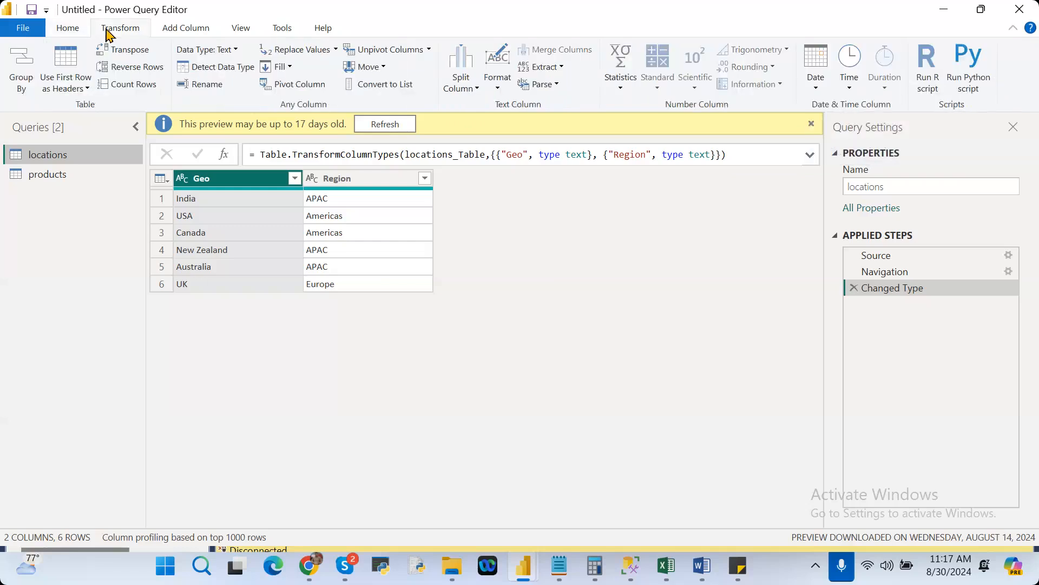
{"action": "left_click", "coordinate": [66, 32]}
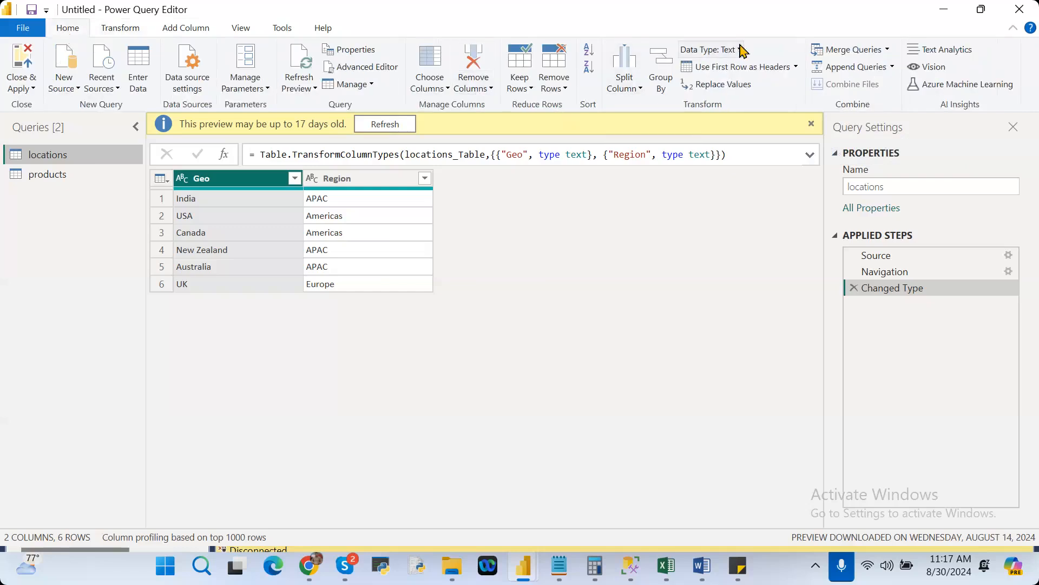
{"action": "left_click", "coordinate": [125, 29]}
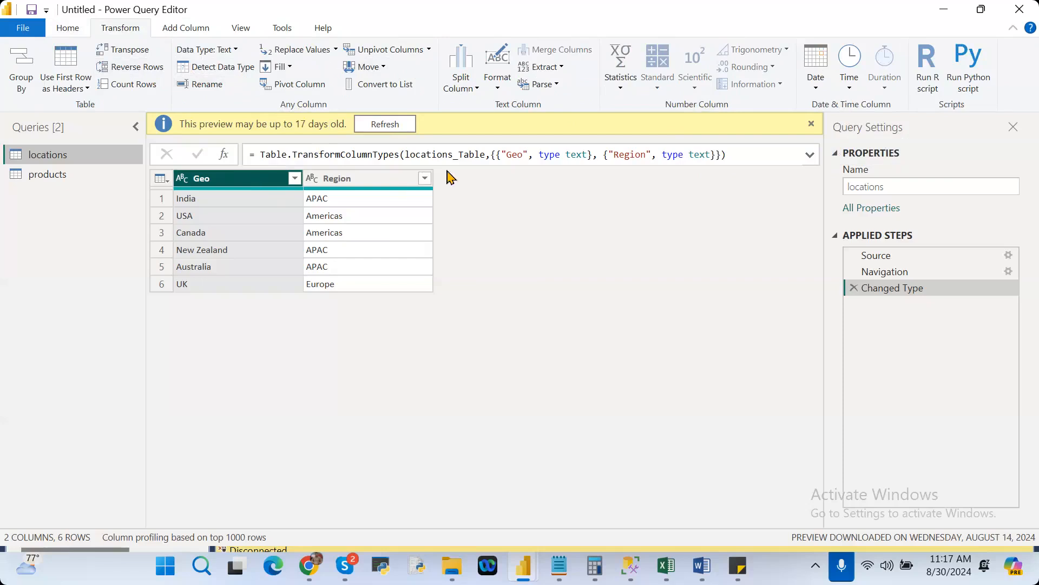
{"action": "left_click_drag", "start_coordinate": [258, 185], "coordinate": [497, 179]}
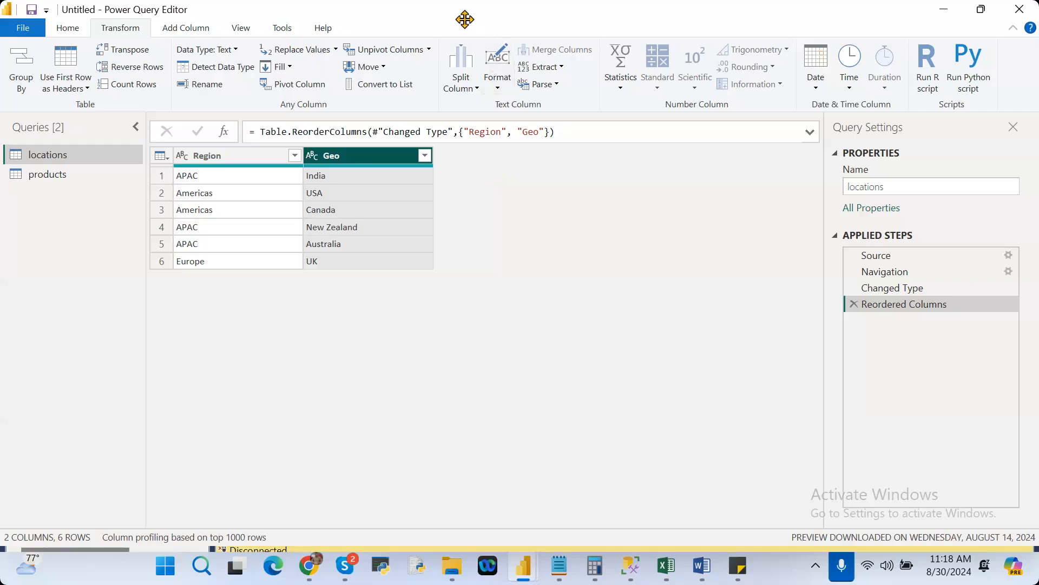
Look at the text formatting options for the Geo column without choosing one, and close the Power Query Editor, applying the changes.
{"action": "left_click", "coordinate": [499, 87]}
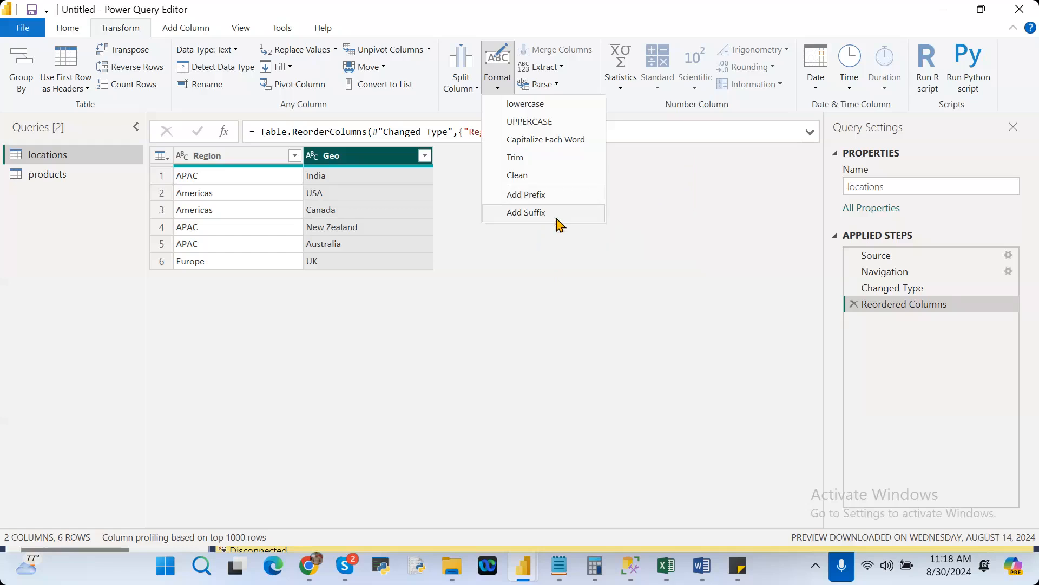
{"action": "left_click", "coordinate": [523, 314]}
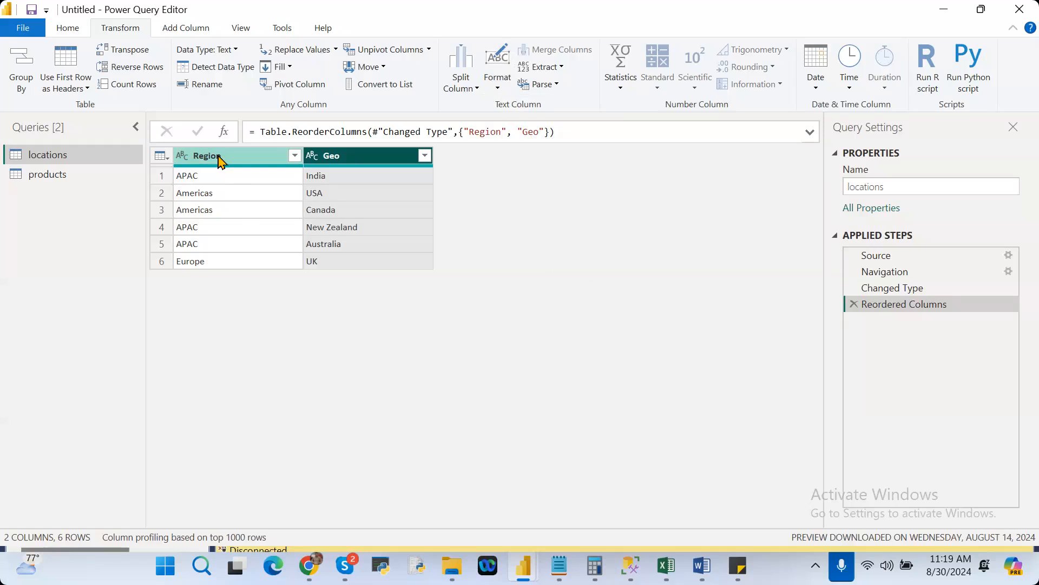
{"action": "left_click", "coordinate": [71, 27]}
{"action": "left_click", "coordinate": [20, 66]}
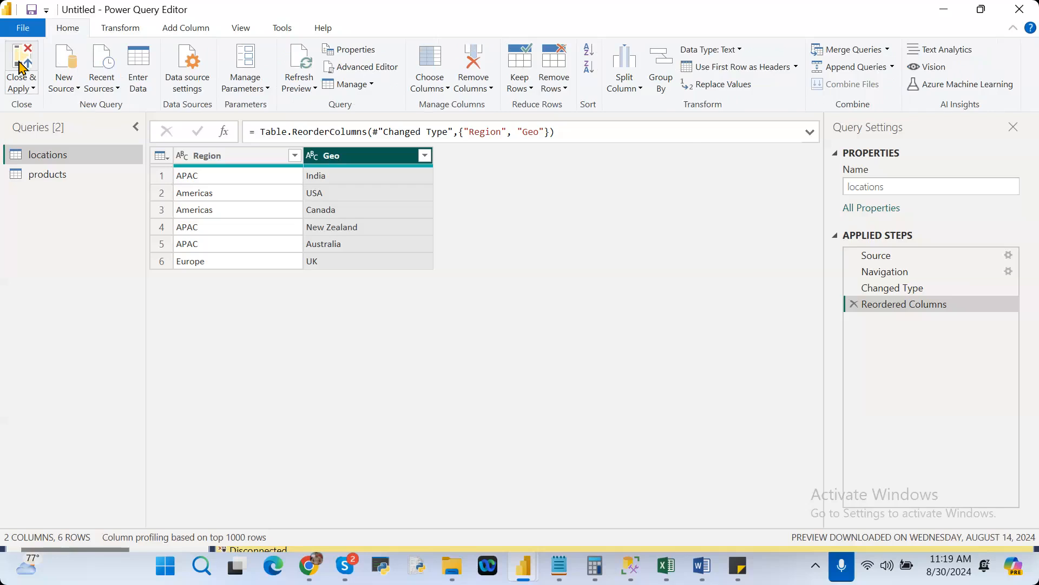
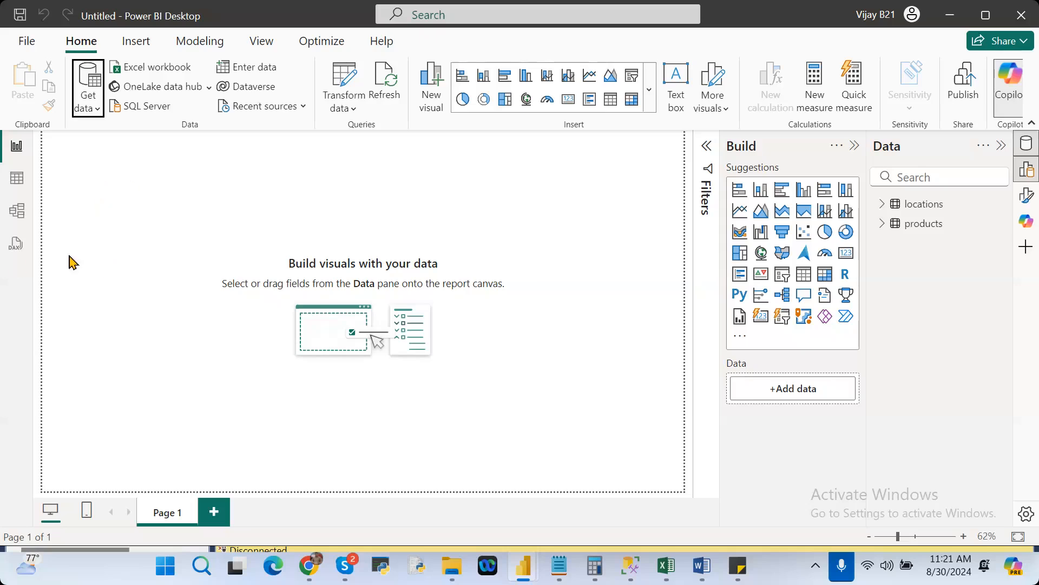
Look at the DAX query view and return to the report view.
{"action": "left_click", "coordinate": [11, 252]}
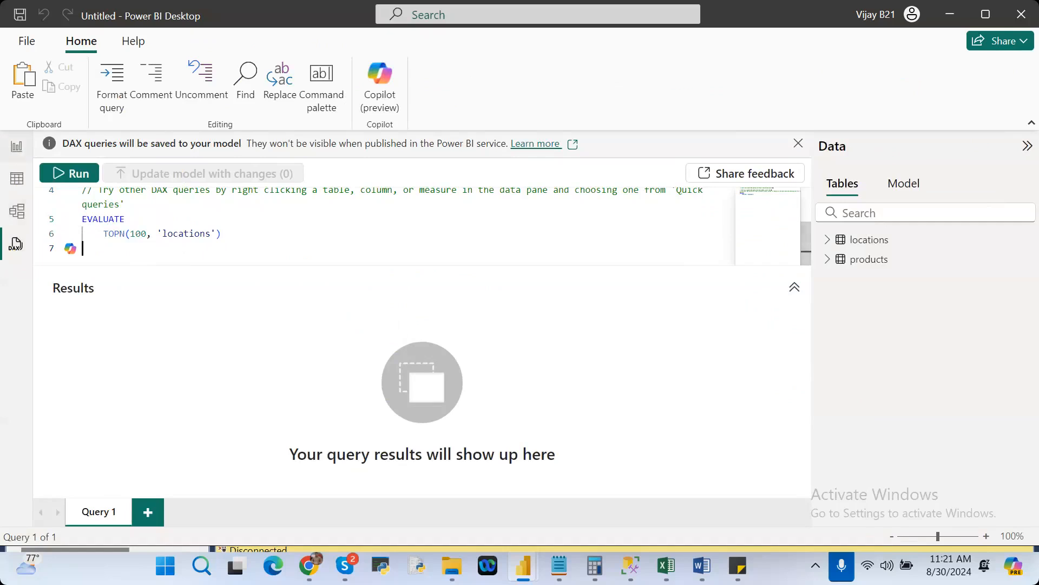
{"action": "left_click", "coordinate": [9, 143]}
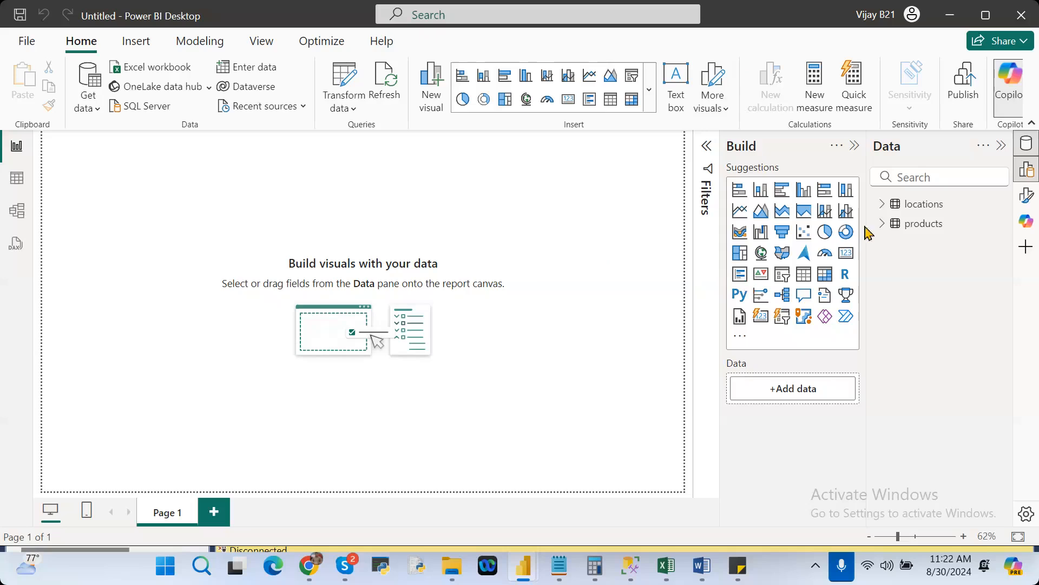
Expand the locations table's fields, add an empty table visual to Page 1, and move and enlarge it on the canvas.
{"action": "left_click", "coordinate": [883, 206]}
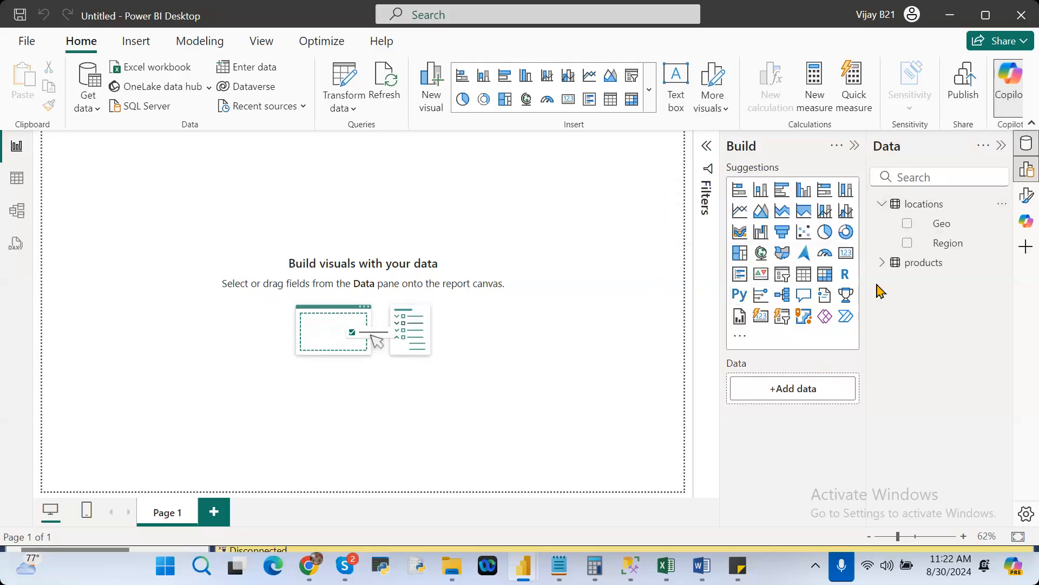
{"action": "left_click", "coordinate": [804, 276]}
{"action": "left_click_drag", "start_coordinate": [52, 179], "coordinate": [129, 283]}
{"action": "left_click_drag", "start_coordinate": [229, 350], "coordinate": [371, 367]}
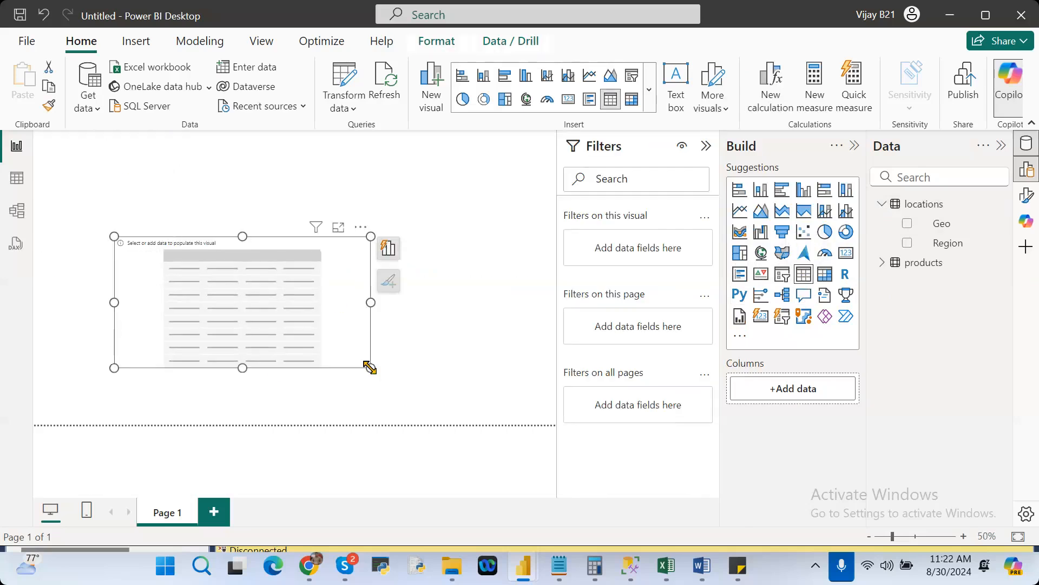
Examine the rows of the products table in Table view, and return to the report.
{"action": "left_click", "coordinate": [17, 178]}
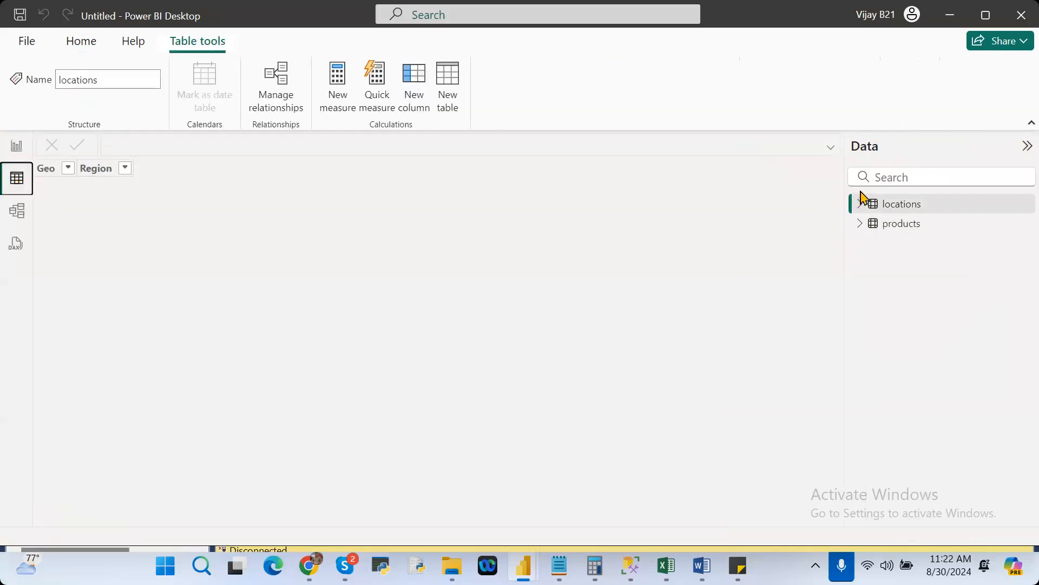
{"action": "left_click", "coordinate": [901, 224]}
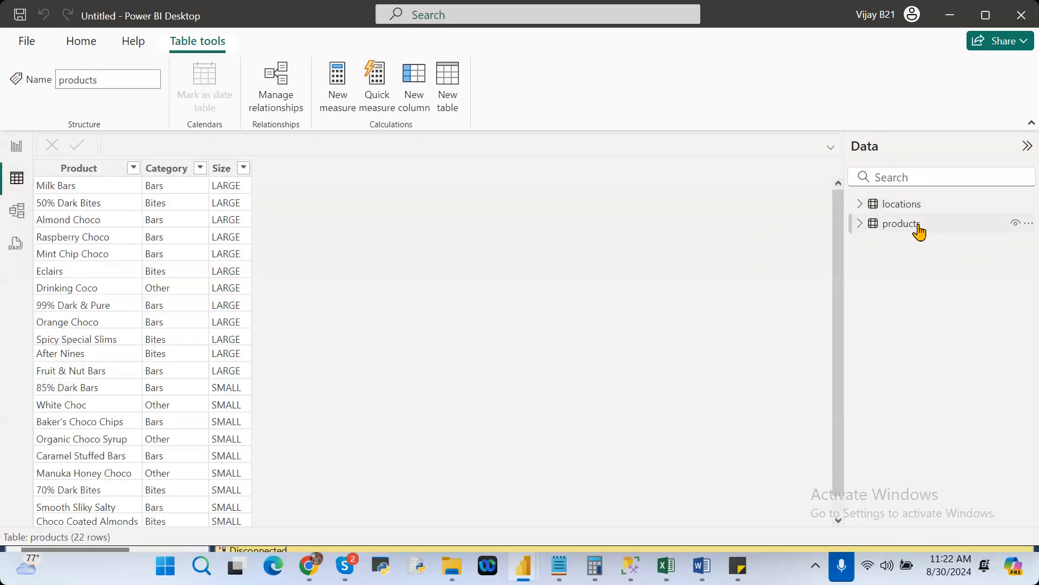
{"action": "left_click", "coordinate": [15, 145]}
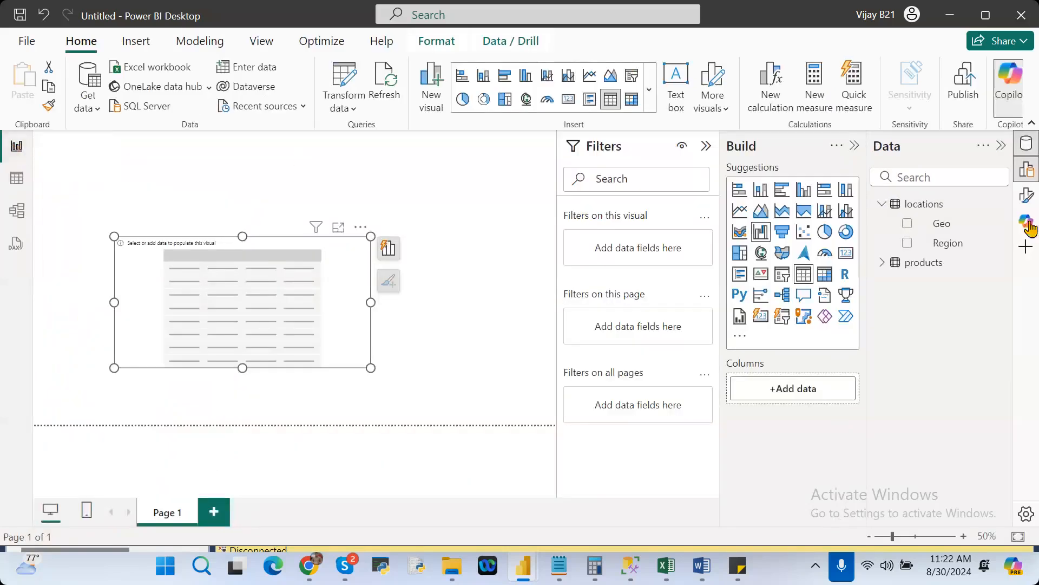
Load the sales table from the pb-sales-data-blank Excel workbook.
{"action": "left_click", "coordinate": [152, 68]}
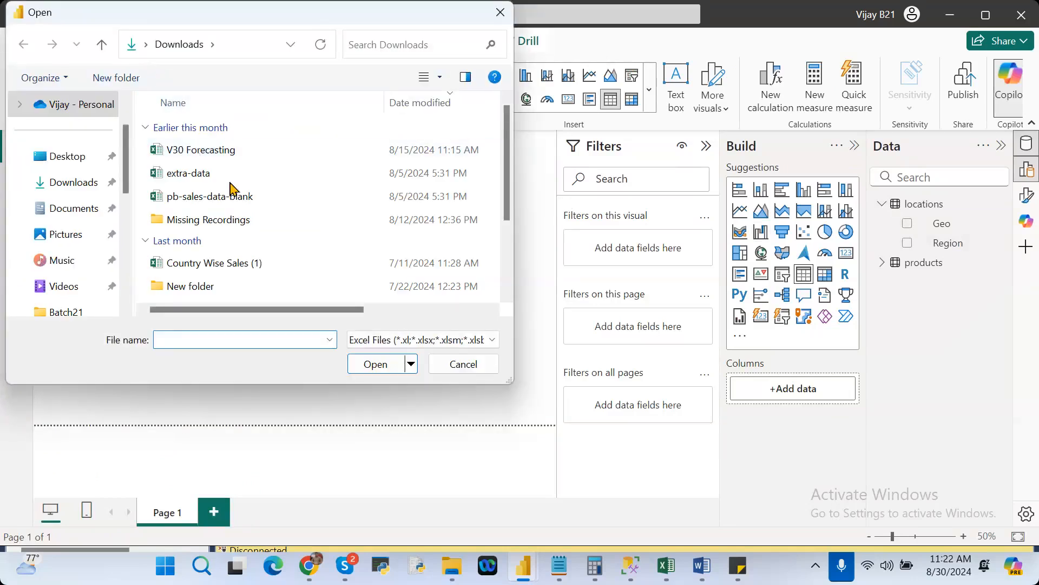
{"action": "double_click", "coordinate": [234, 196]}
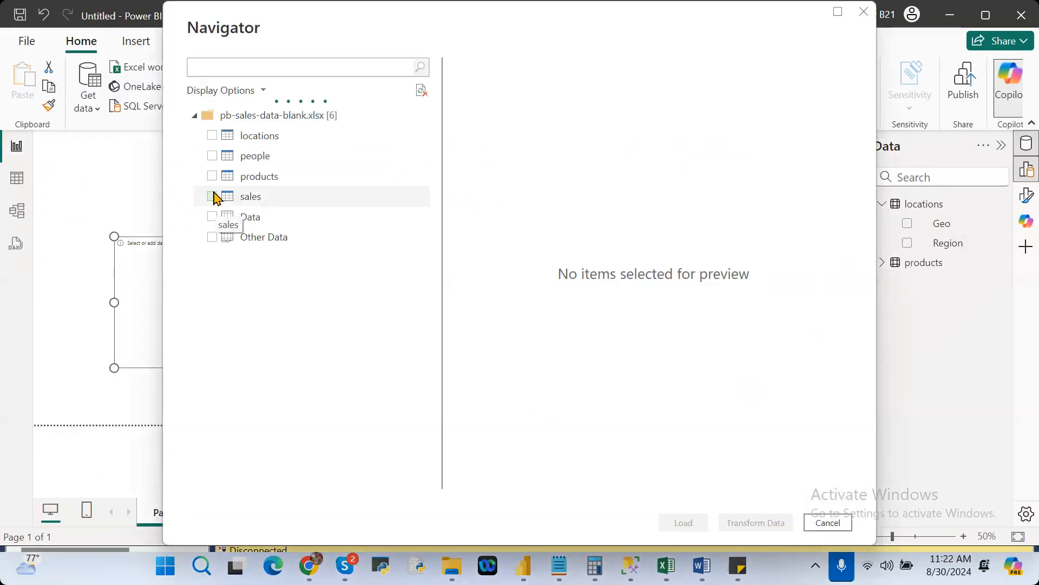
{"action": "left_click", "coordinate": [213, 197]}
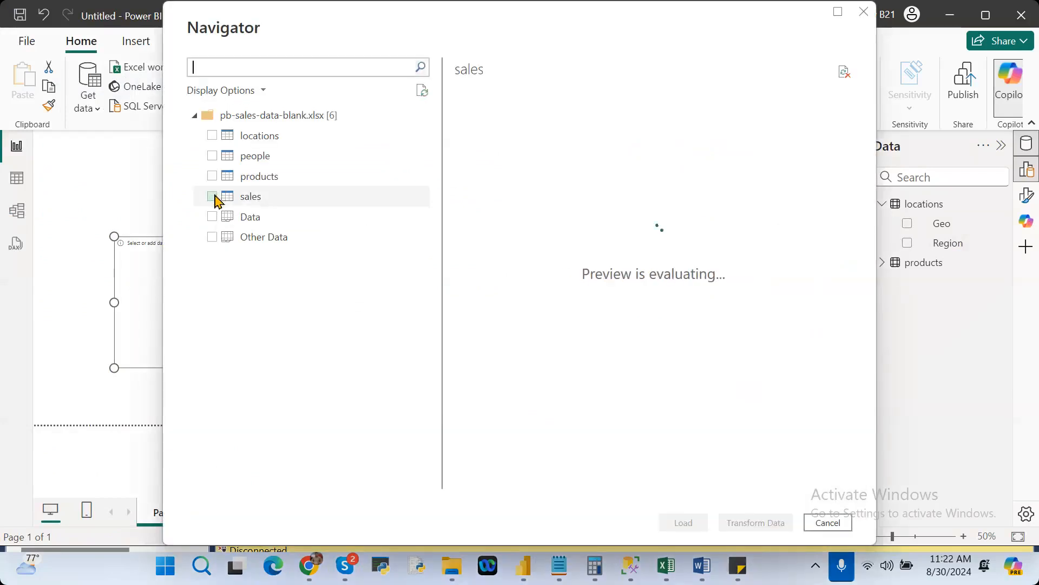
{"action": "left_click", "coordinate": [213, 196]}
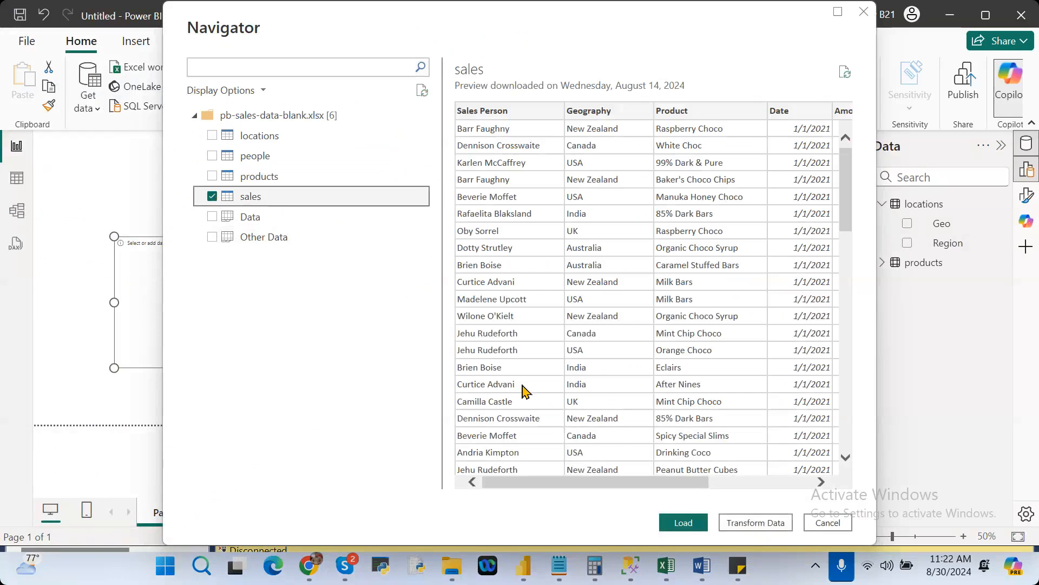
{"action": "left_click", "coordinate": [684, 523]}
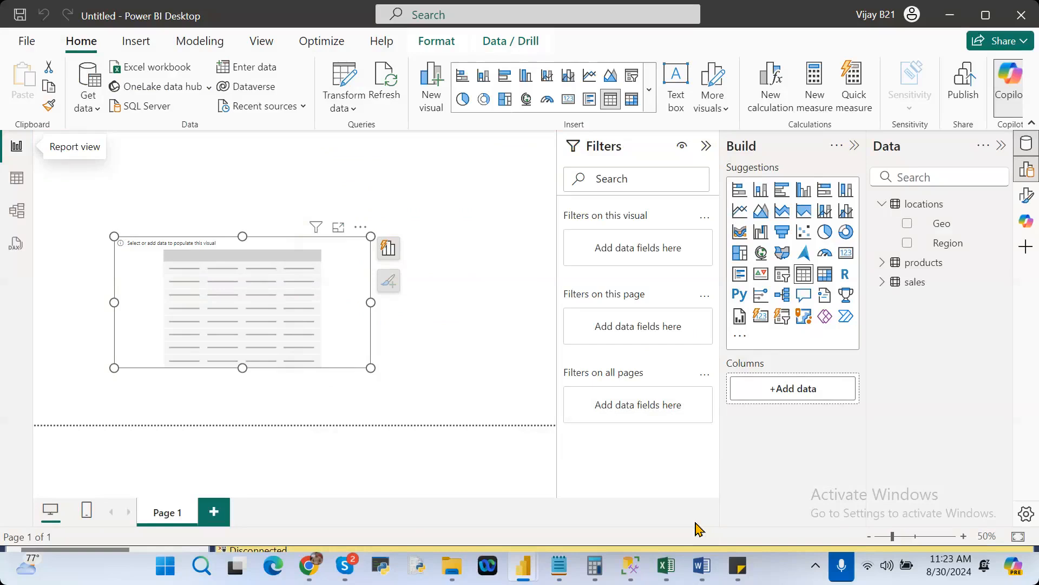
Examine the rows of the sales table in Table view, and return to the report.
{"action": "left_click", "coordinate": [17, 181]}
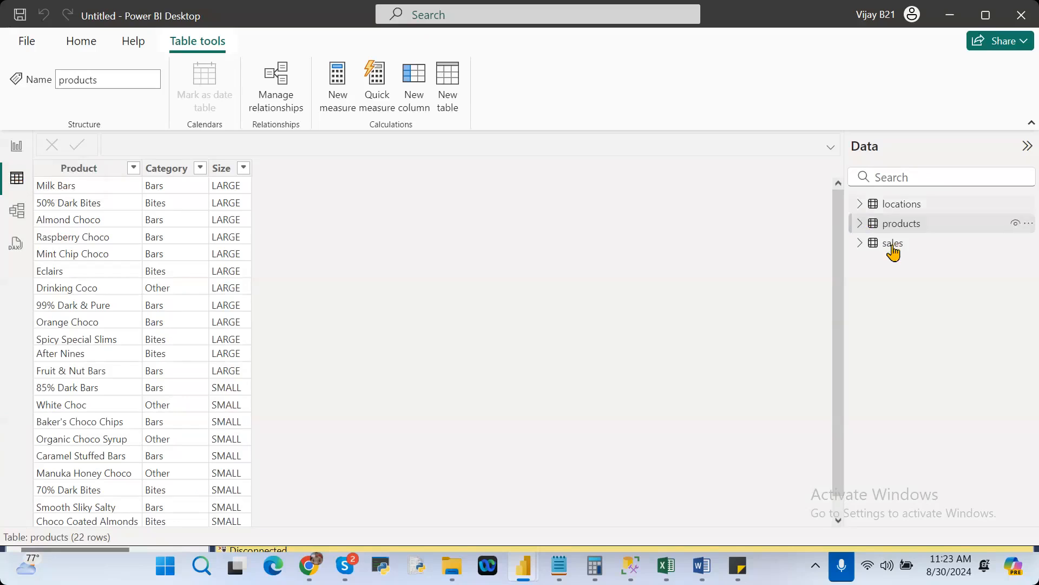
{"action": "left_click", "coordinate": [892, 245]}
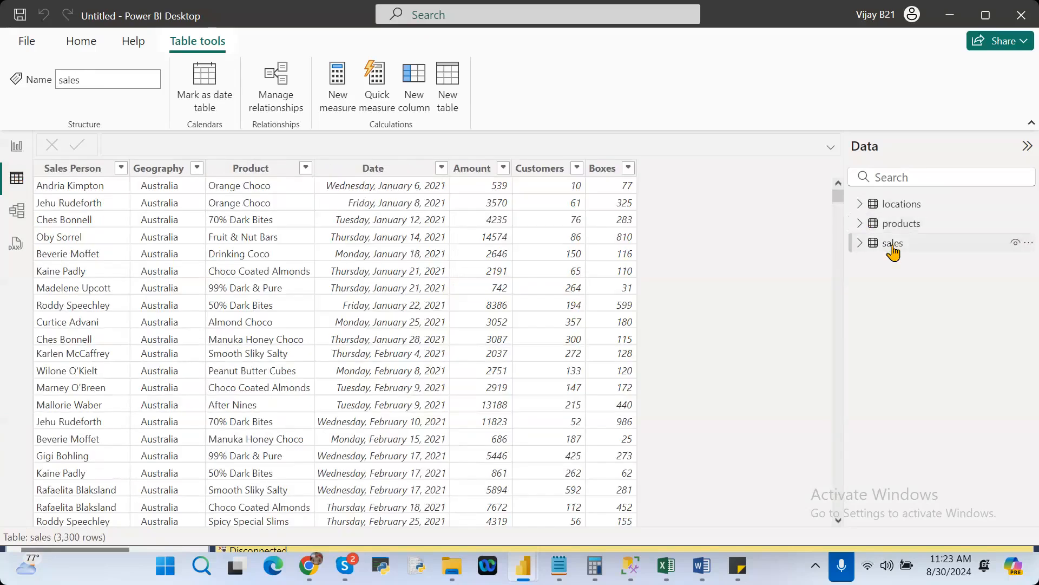
{"action": "left_click", "coordinate": [17, 148]}
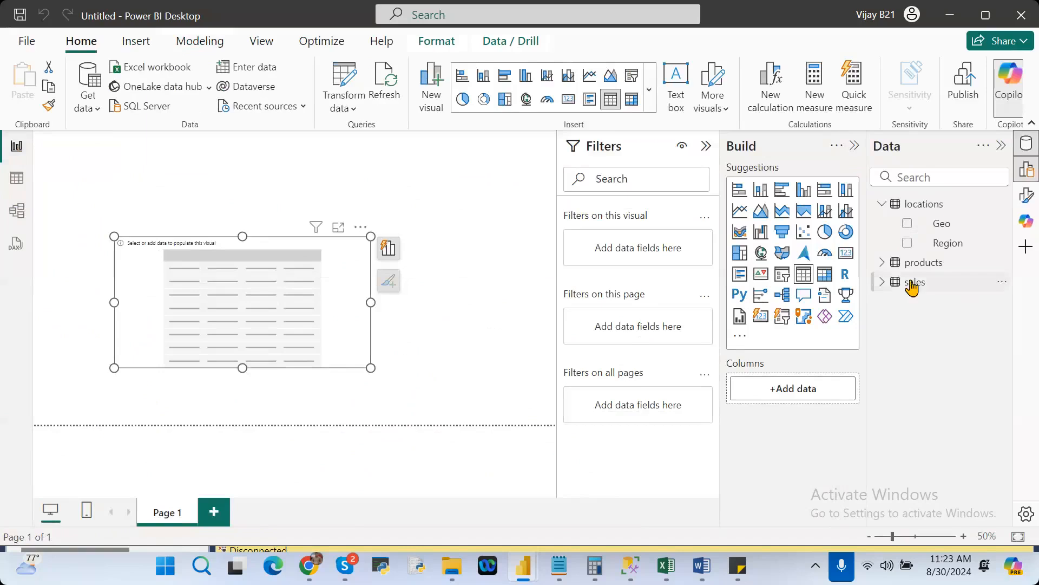
Add the Geography and Amount fields of the sales table to the table visual.
{"action": "left_click", "coordinate": [881, 283]}
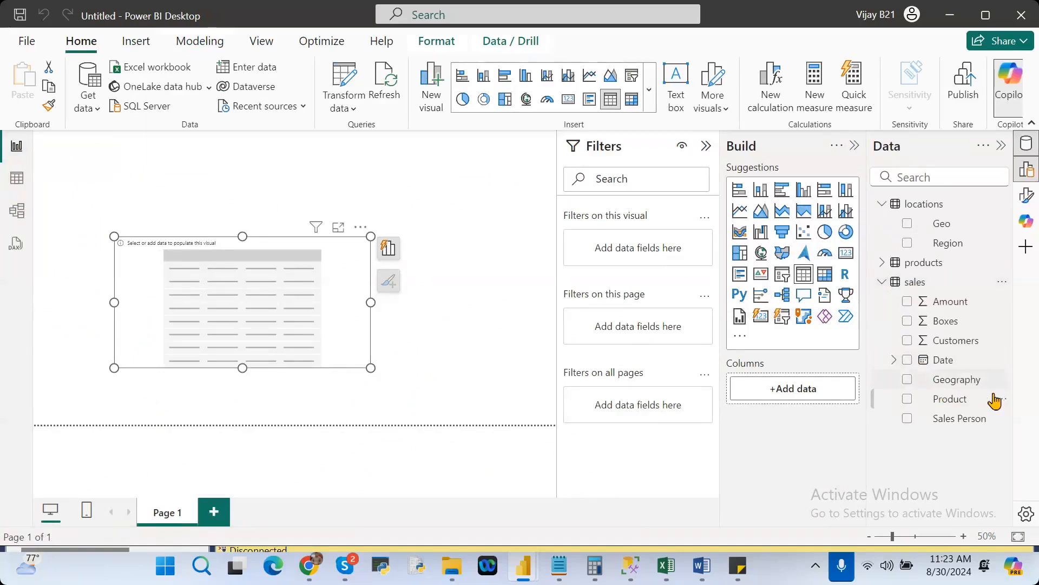
{"action": "left_click_drag", "start_coordinate": [961, 381], "coordinate": [832, 393]}
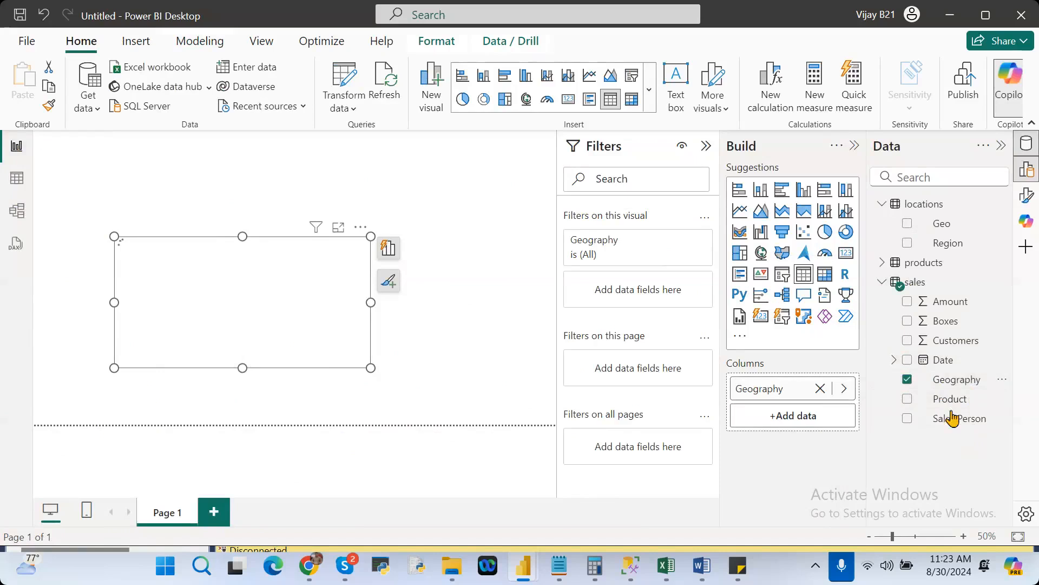
{"action": "left_click_drag", "start_coordinate": [944, 301], "coordinate": [827, 418]}
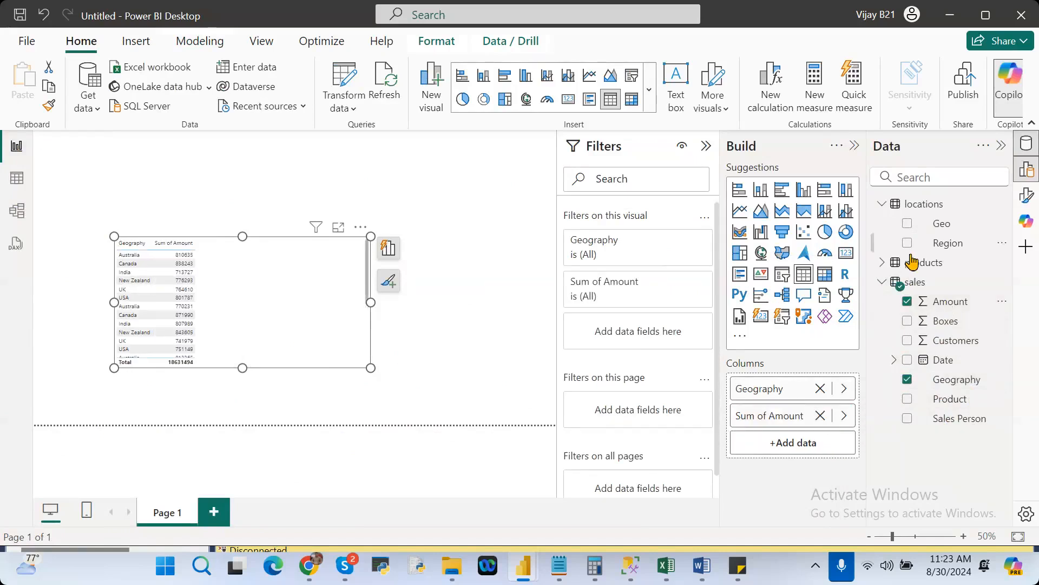
Try Boxes in place of Geography in the table visual, and clear the visual of all its fields.
{"action": "left_click", "coordinate": [908, 379]}
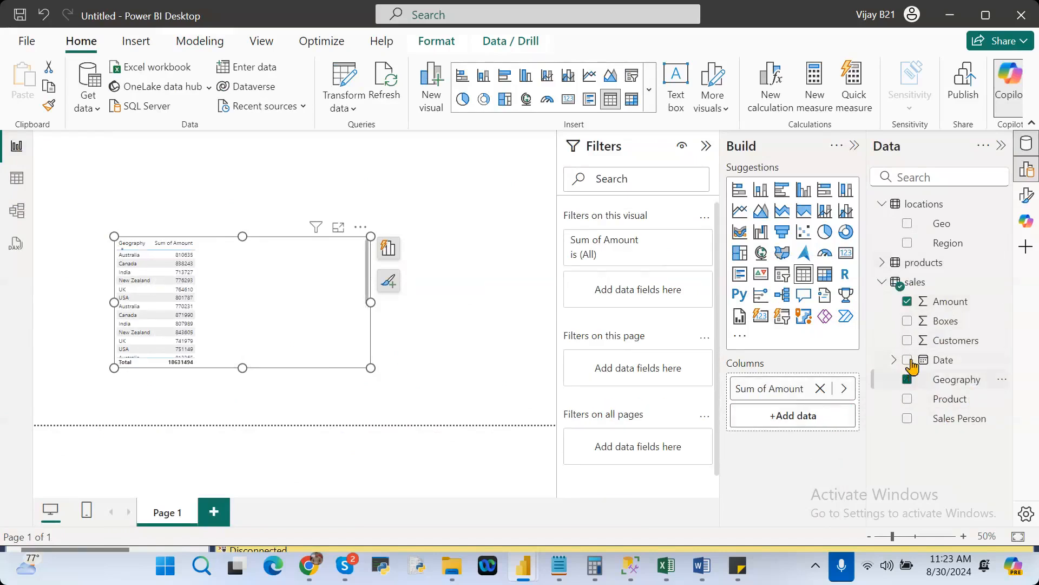
{"action": "left_click", "coordinate": [907, 320]}
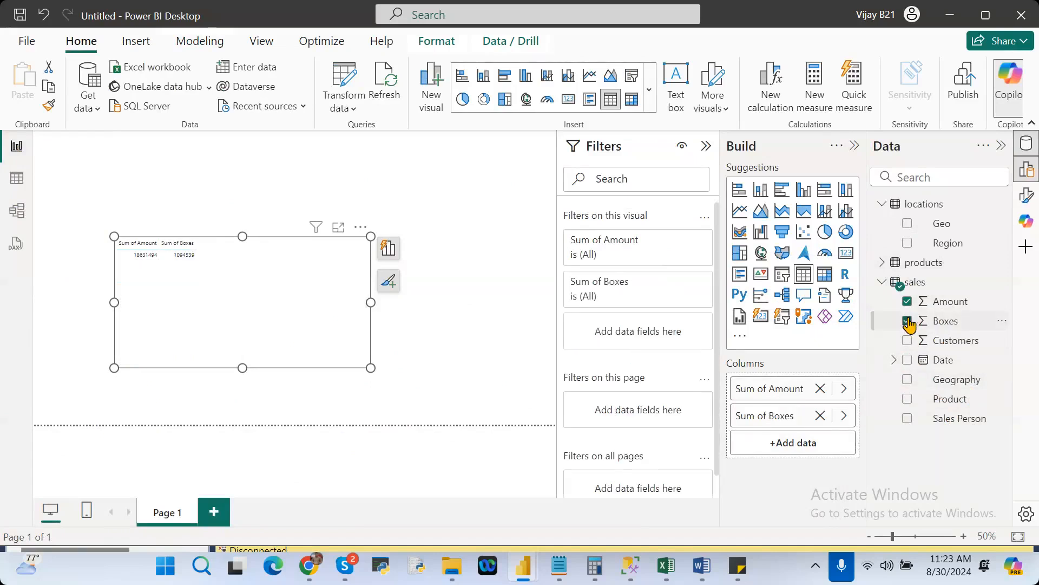
{"action": "left_click", "coordinate": [821, 389]}
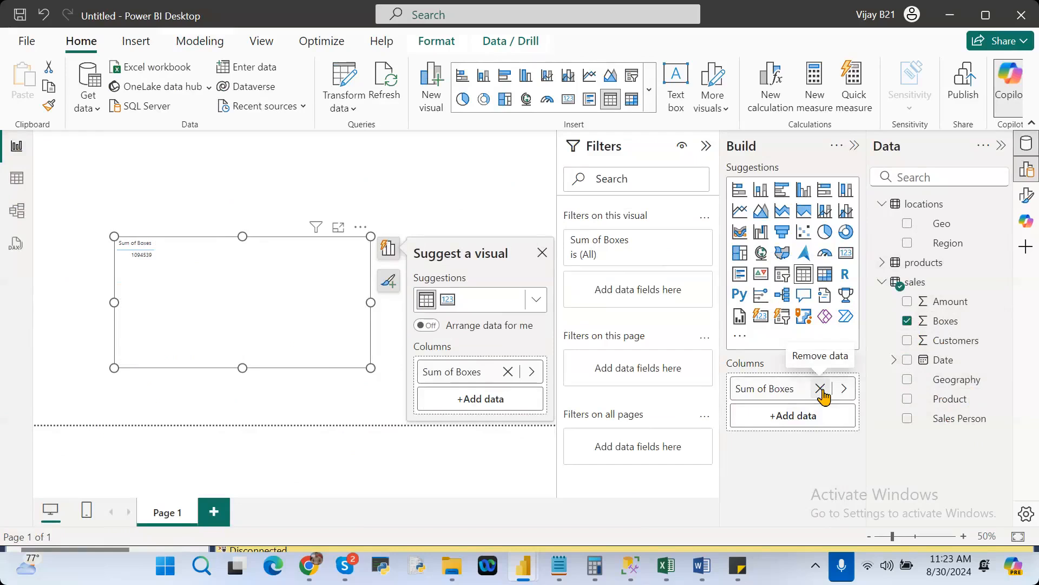
{"action": "left_click", "coordinate": [821, 388]}
Fill the table visual with the Geography and Boxes fields of the sales table.
{"action": "left_click", "coordinate": [907, 379]}
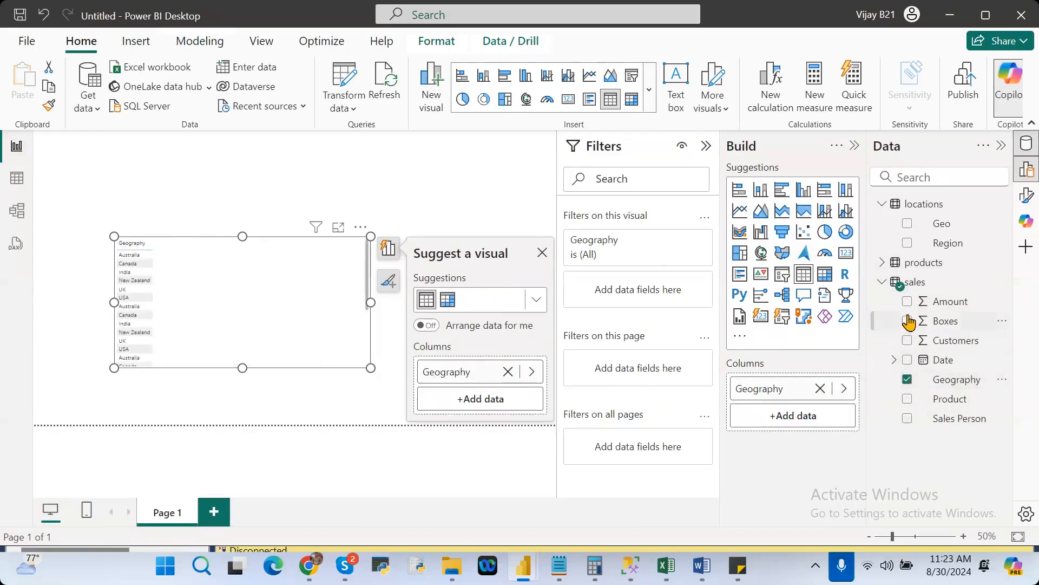
{"action": "left_click", "coordinate": [910, 323]}
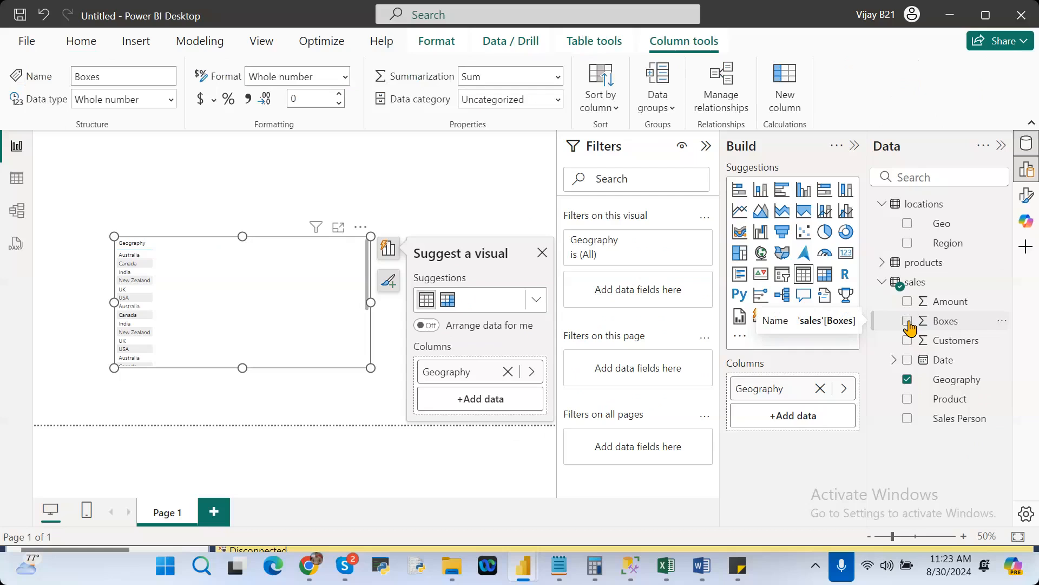
{"action": "left_click", "coordinate": [908, 321]}
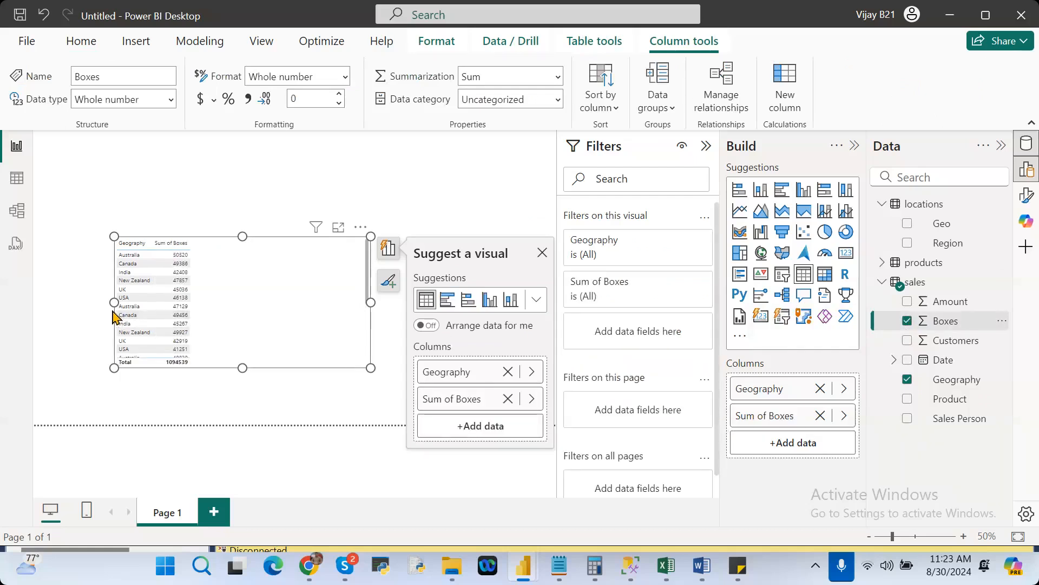
In the Power Query Editor, trim the text of the Geography column in the sales query, and close it, applying the changes.
{"action": "left_click", "coordinate": [95, 42]}
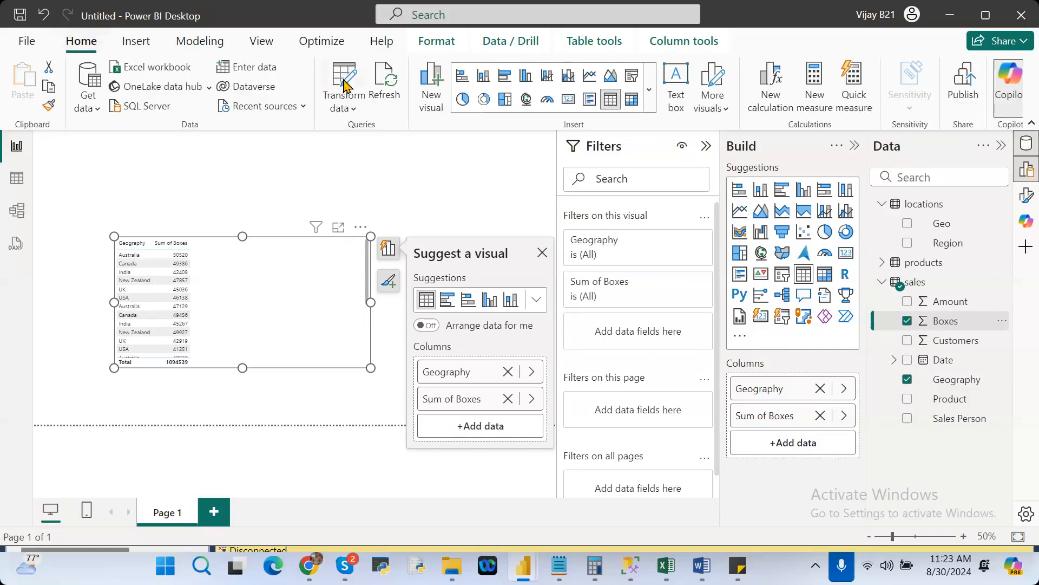
{"action": "left_click", "coordinate": [344, 87]}
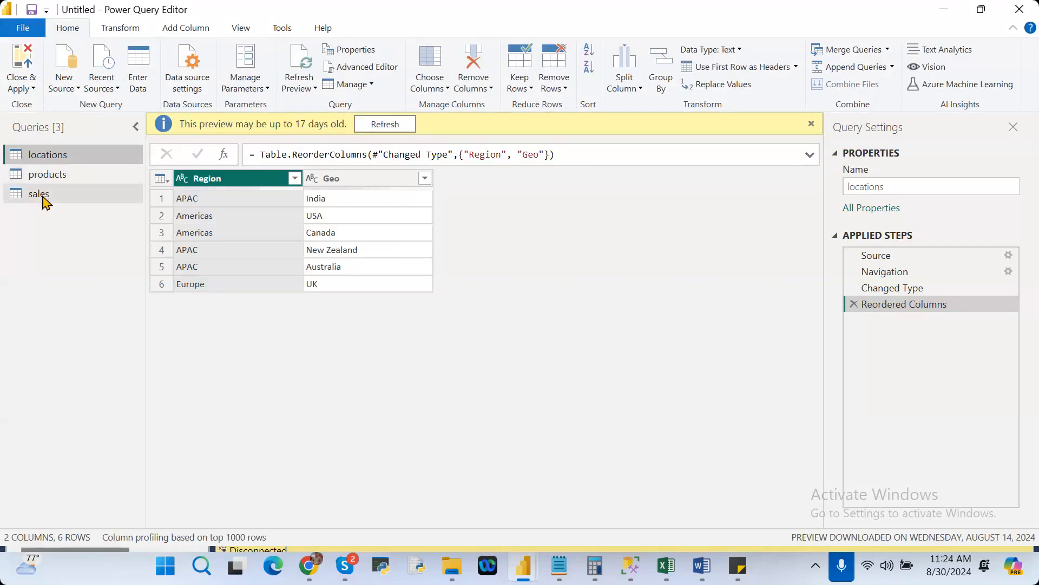
{"action": "left_click", "coordinate": [44, 198]}
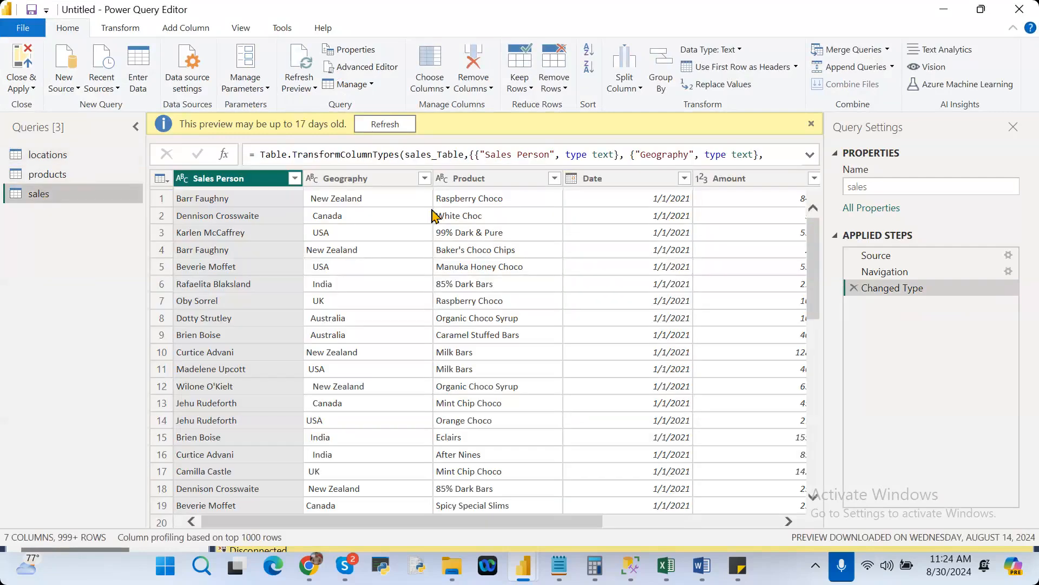
{"action": "left_click", "coordinate": [373, 181]}
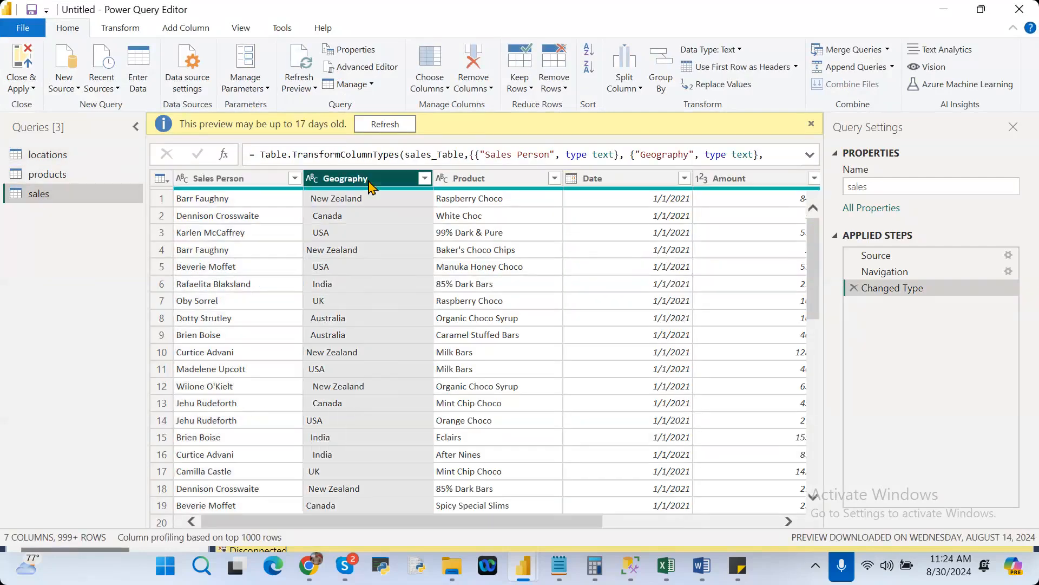
{"action": "left_click", "coordinate": [117, 33]}
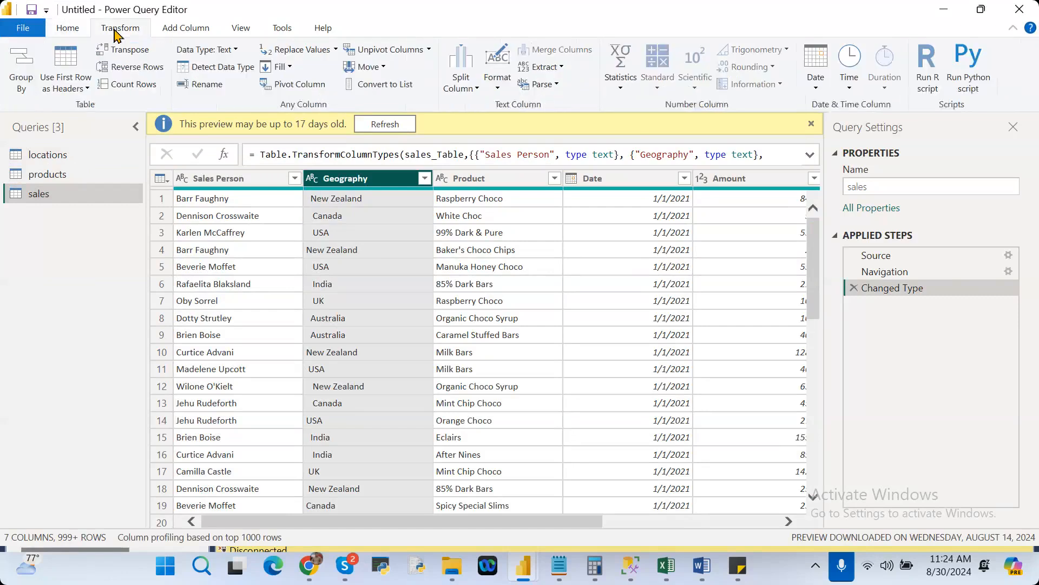
{"action": "left_click", "coordinate": [498, 84]}
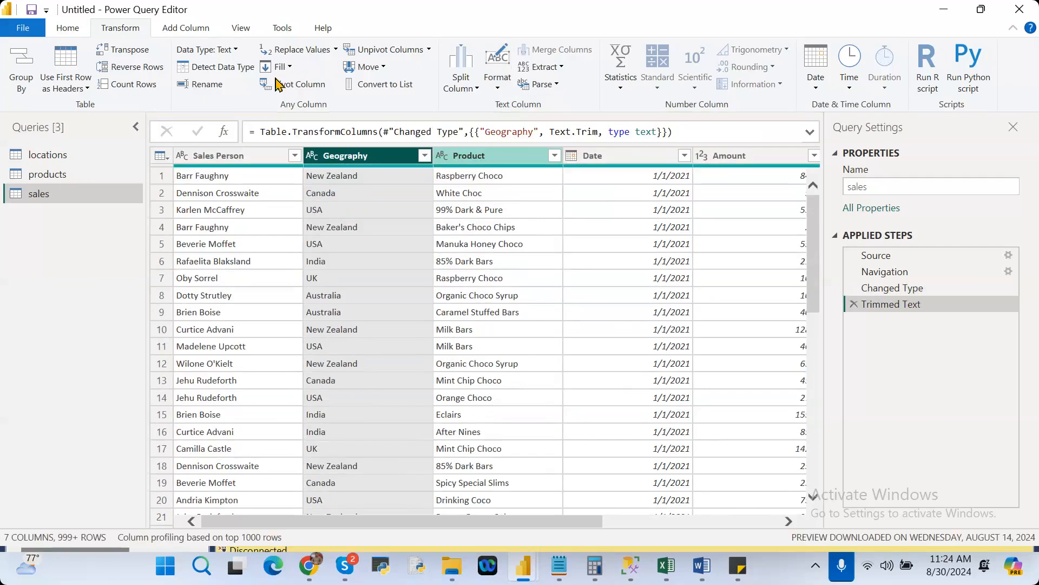
{"action": "left_click", "coordinate": [67, 28]}
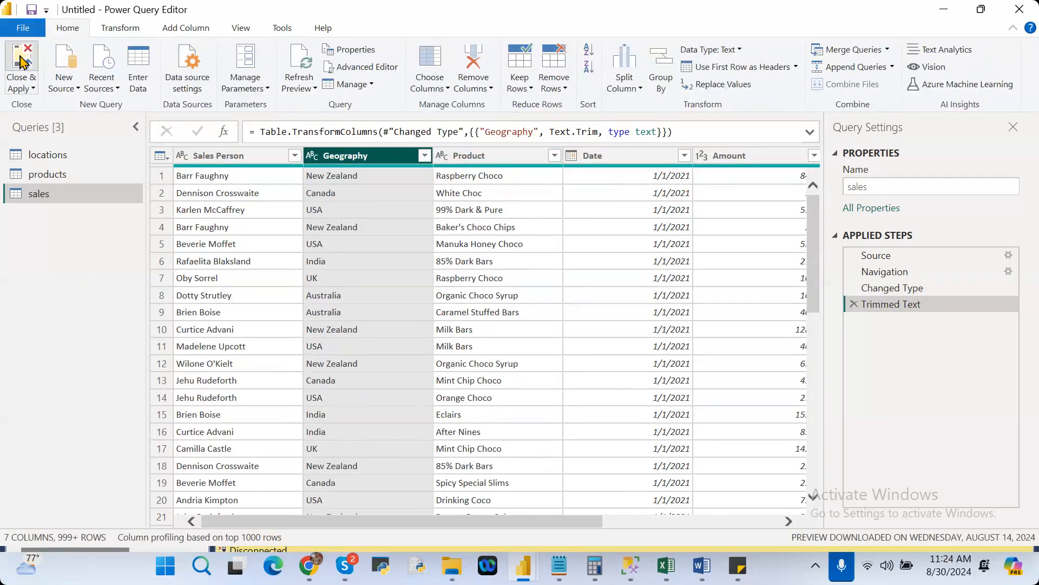
{"action": "left_click", "coordinate": [21, 61]}
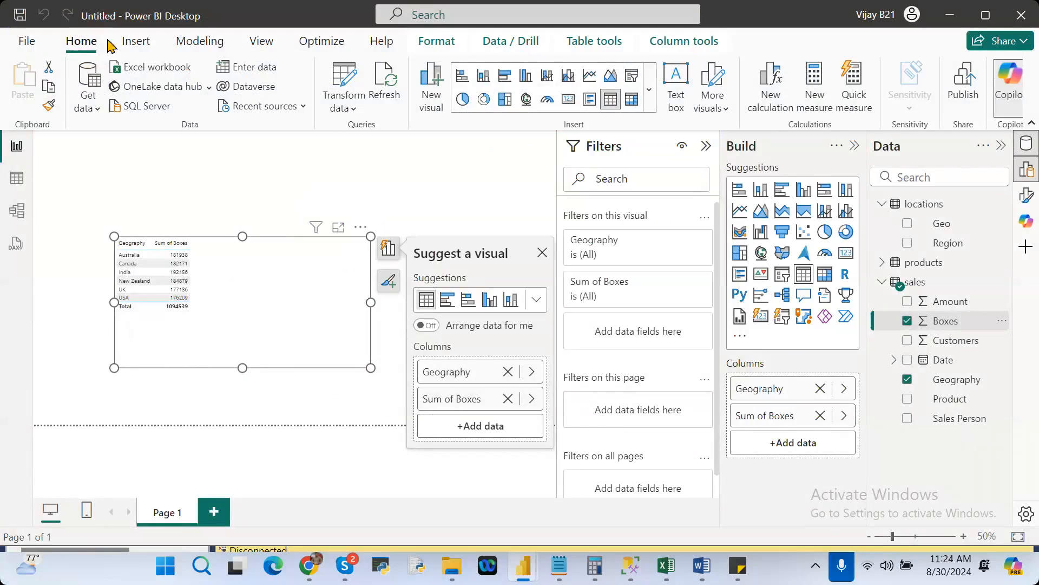
Set the global font size in the table visual's grid options to 18 and collapse the Filters and Format panes.
{"action": "left_click", "coordinate": [1027, 196]}
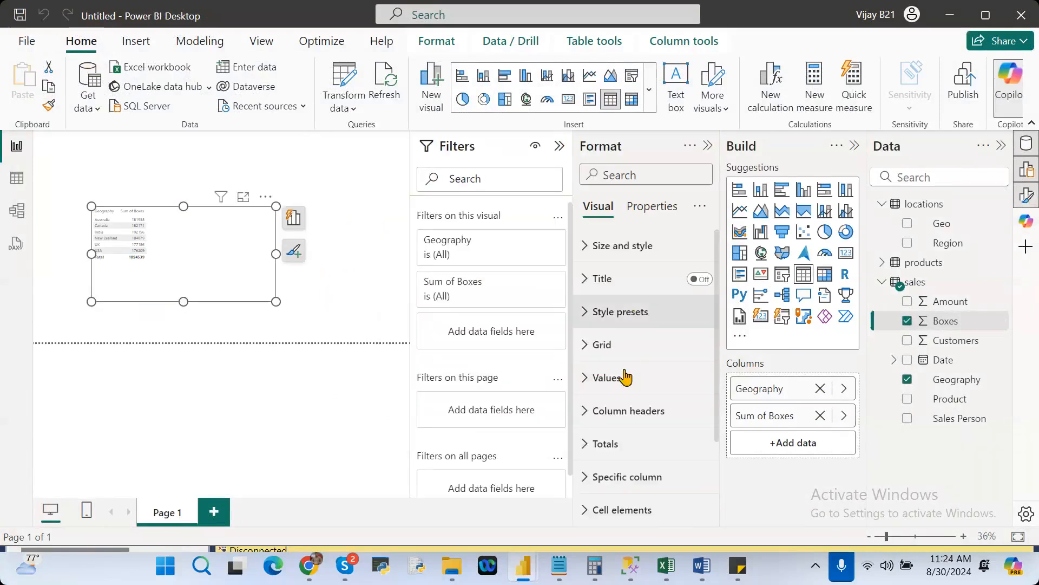
{"action": "left_click", "coordinate": [585, 346]}
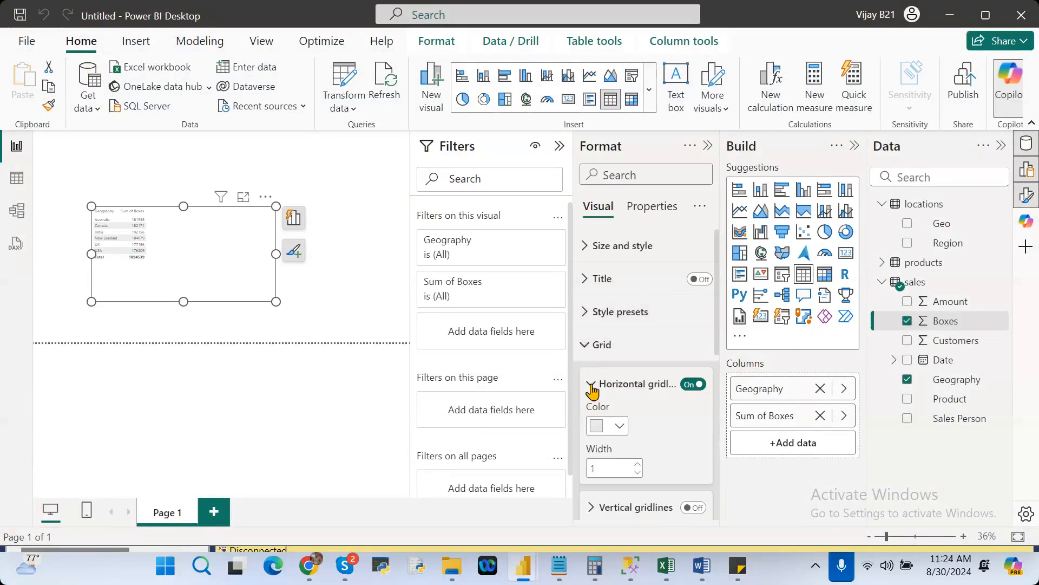
{"action": "left_click", "coordinate": [591, 385]}
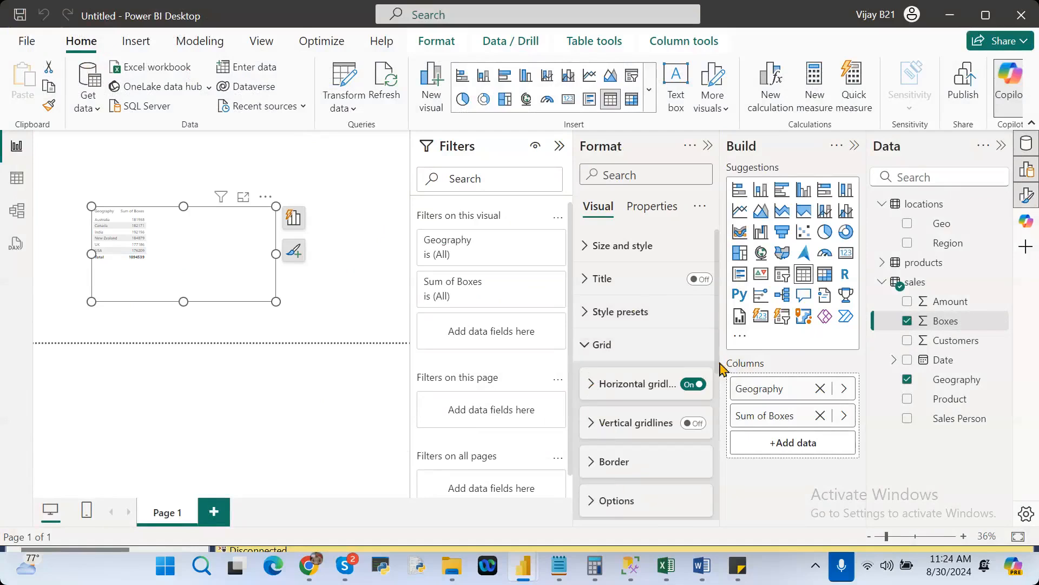
{"action": "left_click_drag", "start_coordinate": [721, 368], "coordinate": [722, 411]}
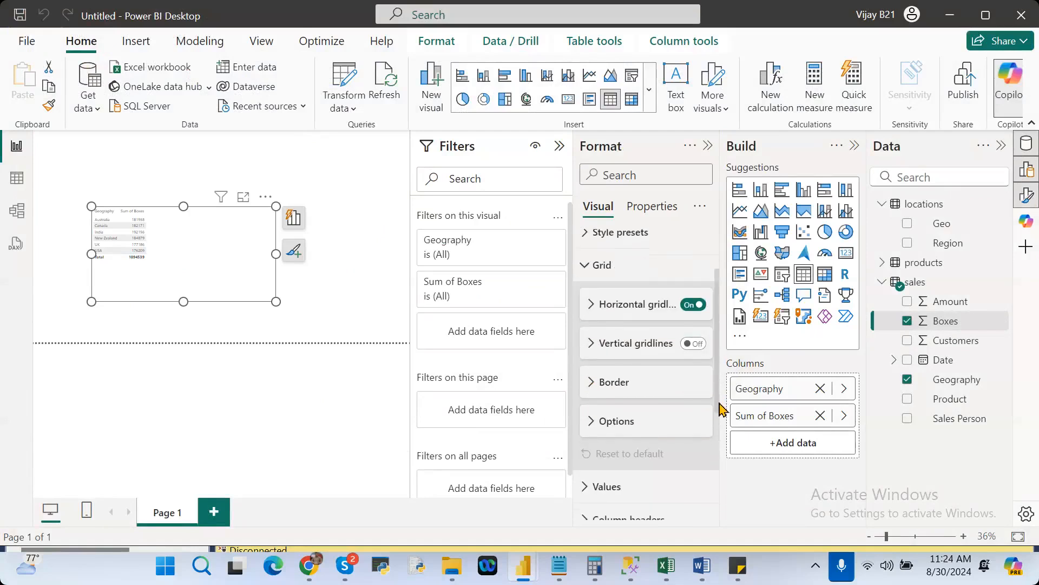
{"action": "left_click", "coordinate": [595, 423]}
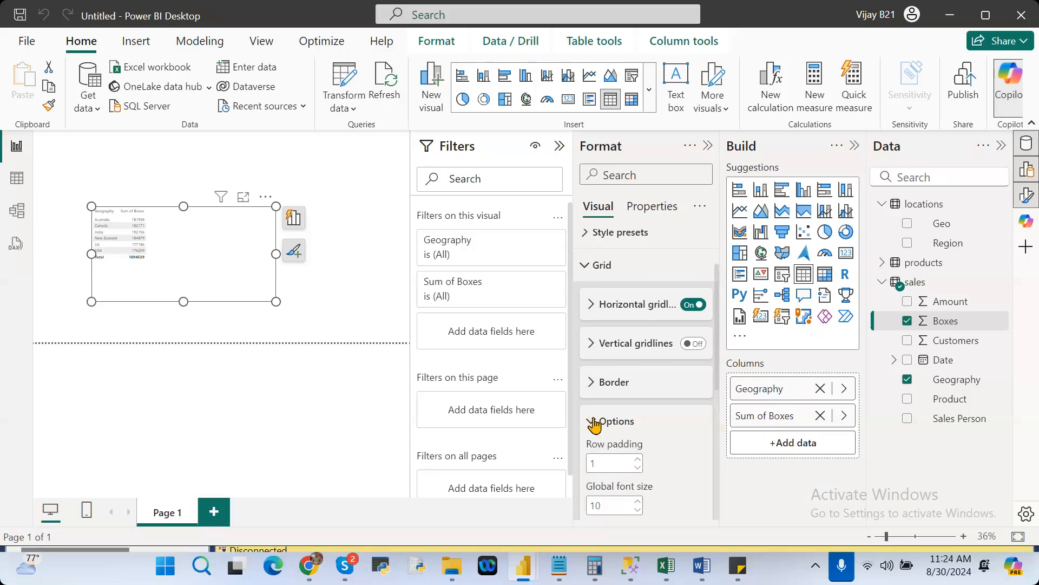
{"action": "left_click", "coordinate": [607, 508]}
{"action": "type", "text": "18"}
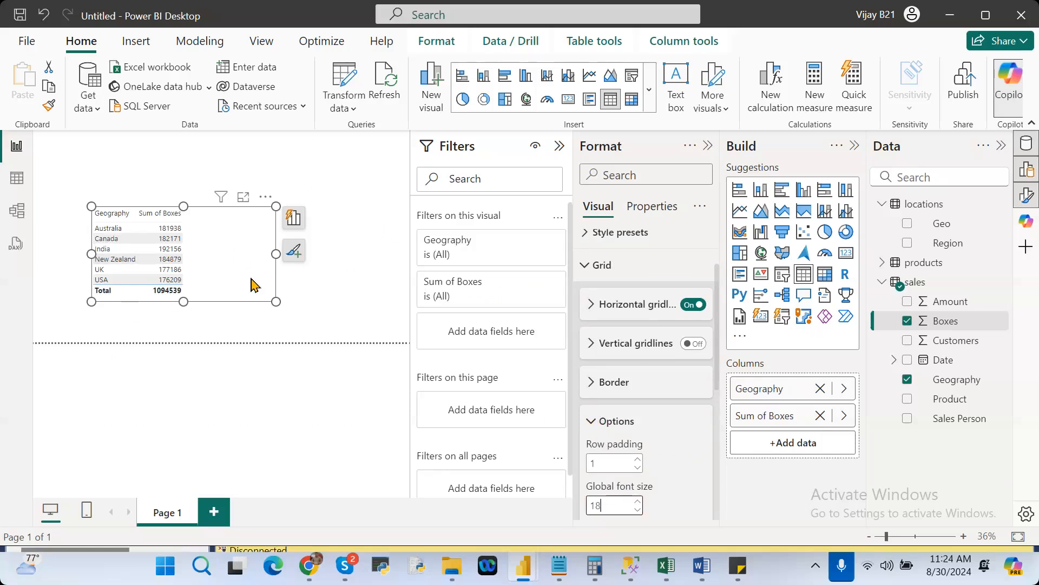
{"action": "left_click", "coordinate": [562, 146]}
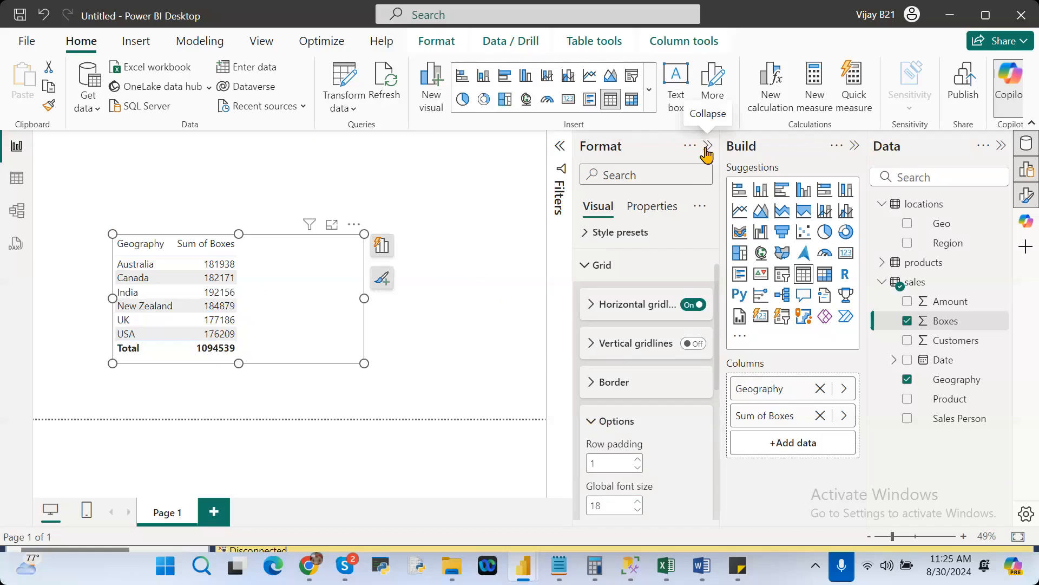
{"action": "left_click", "coordinate": [707, 147]}
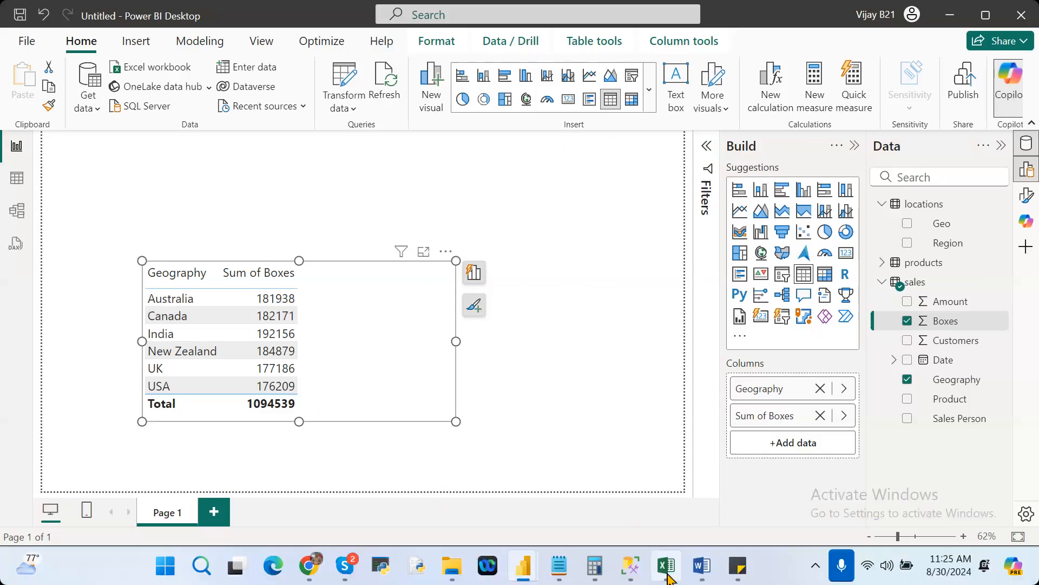
Switch to the Excel workbook, examine how the id values accumulate into running totals on Sheet1, and return to Power BI Desktop.
{"action": "left_click", "coordinate": [666, 567]}
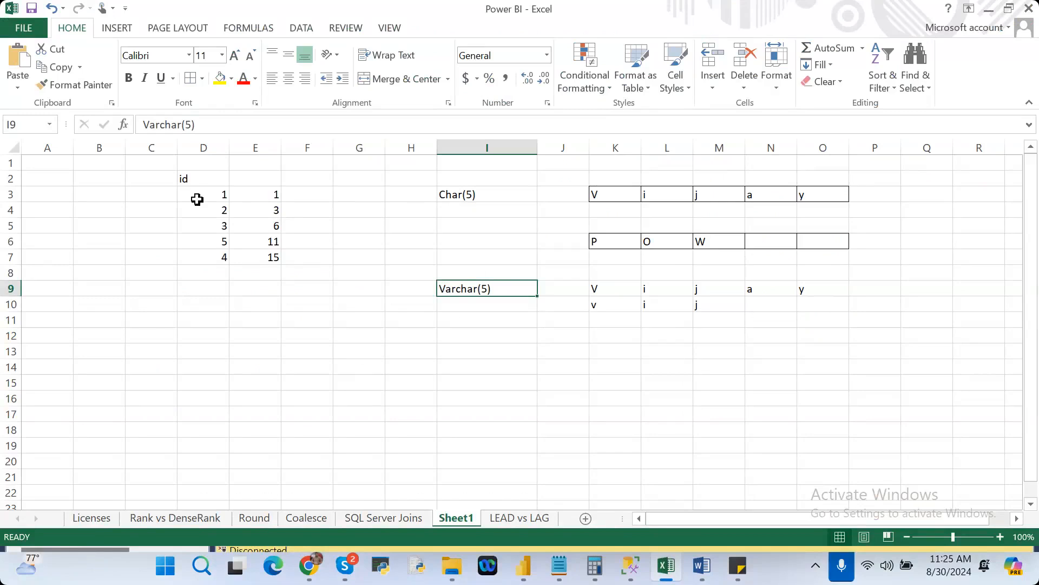
{"action": "left_click_drag", "start_coordinate": [206, 195], "coordinate": [212, 252]}
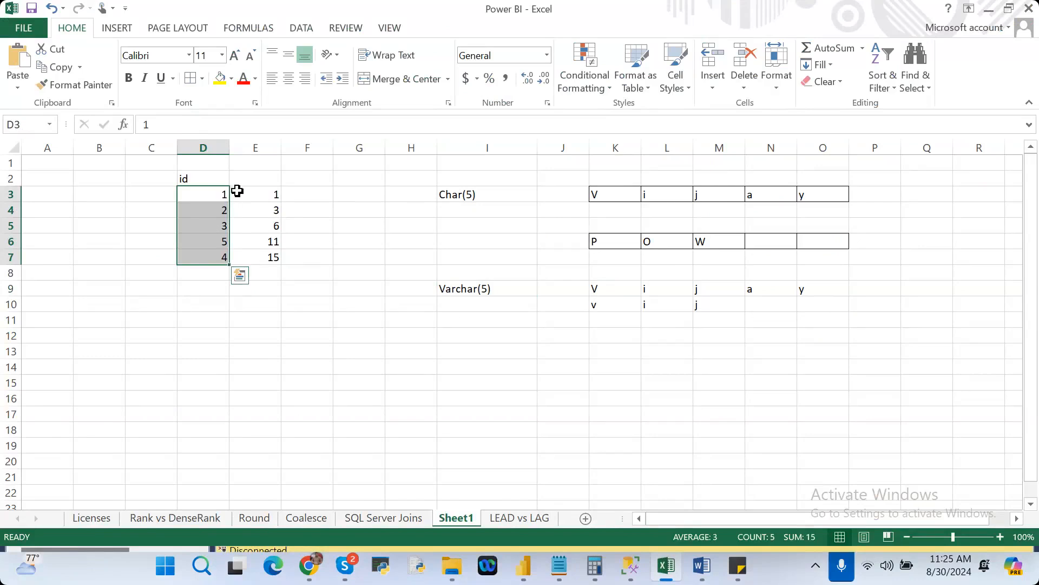
{"action": "left_click", "coordinate": [259, 196]}
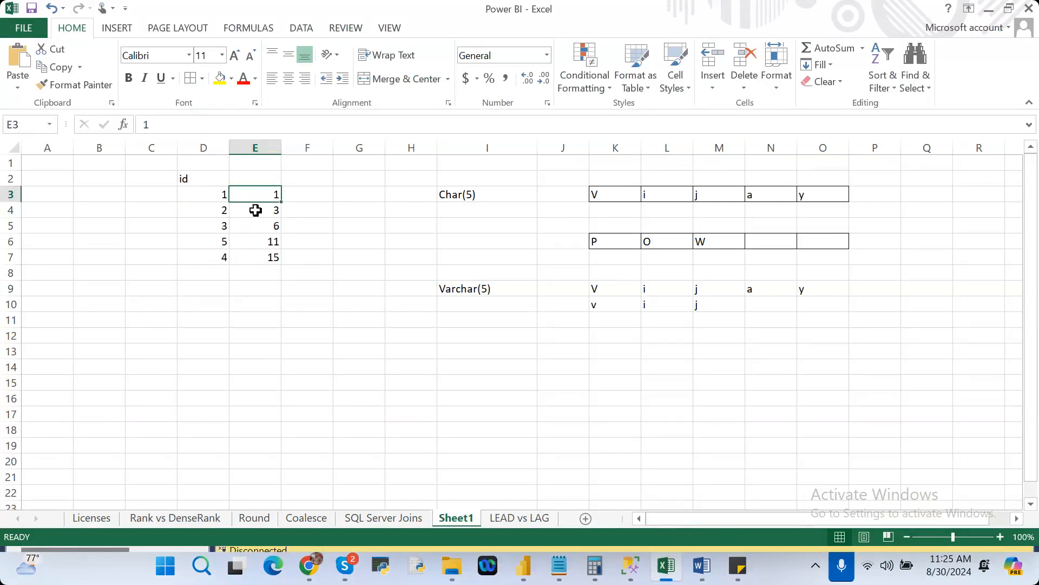
{"action": "left_click", "coordinate": [256, 210]}
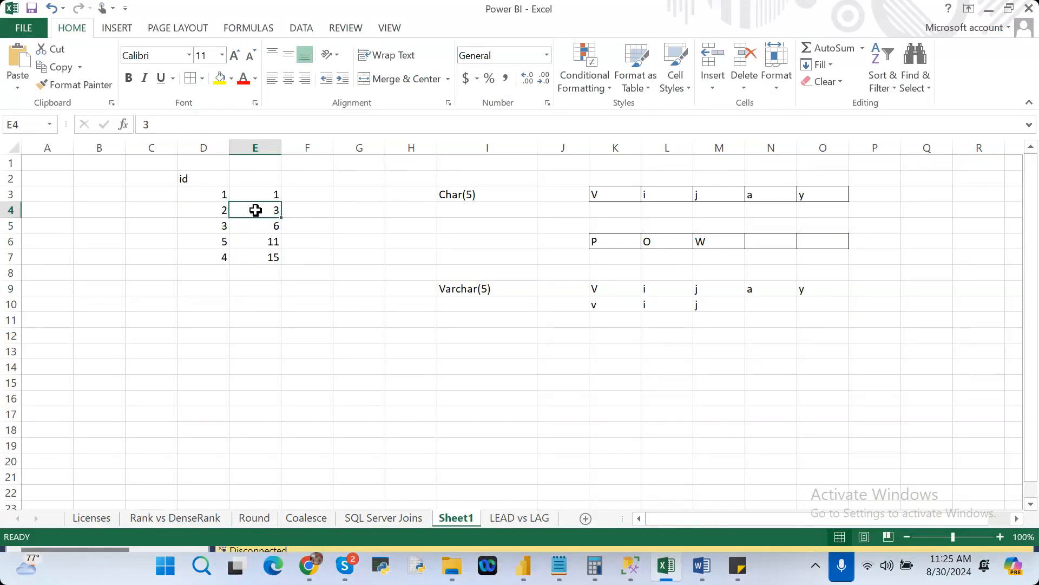
{"action": "left_click", "coordinate": [213, 213]}
{"action": "left_click", "coordinate": [208, 194]}
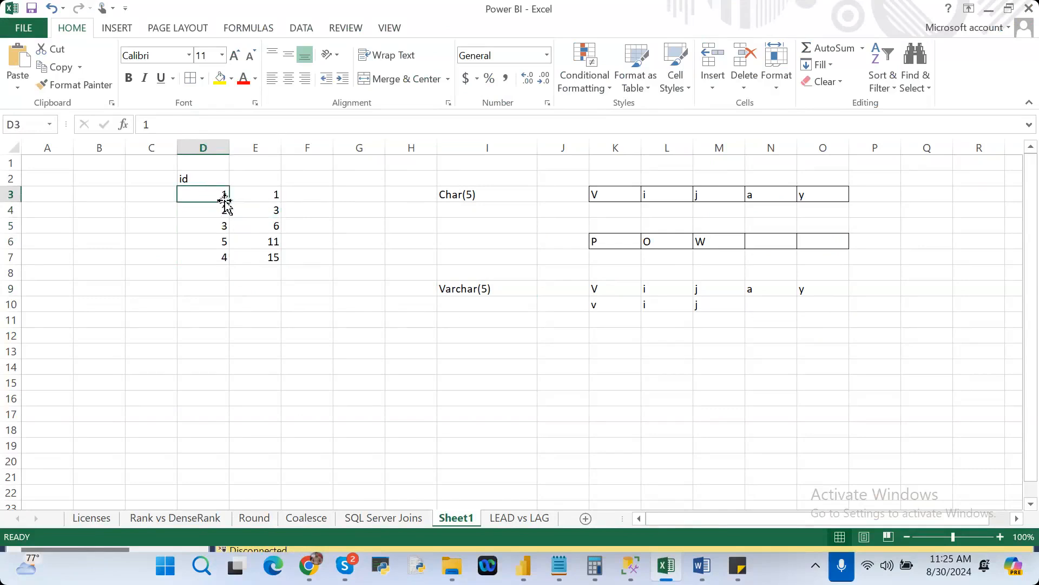
{"action": "left_click", "coordinate": [268, 210]}
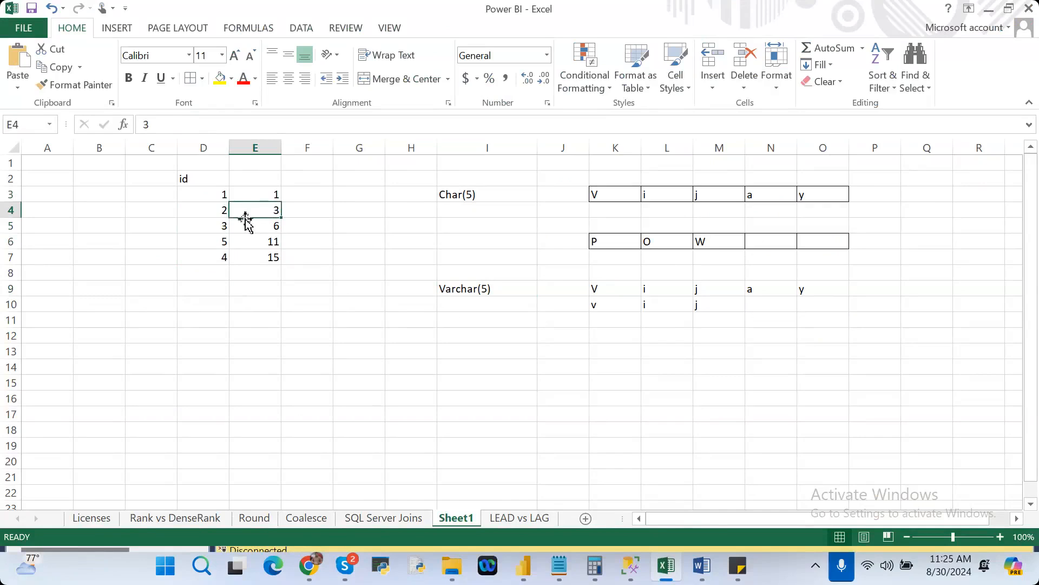
{"action": "left_click", "coordinate": [205, 227]}
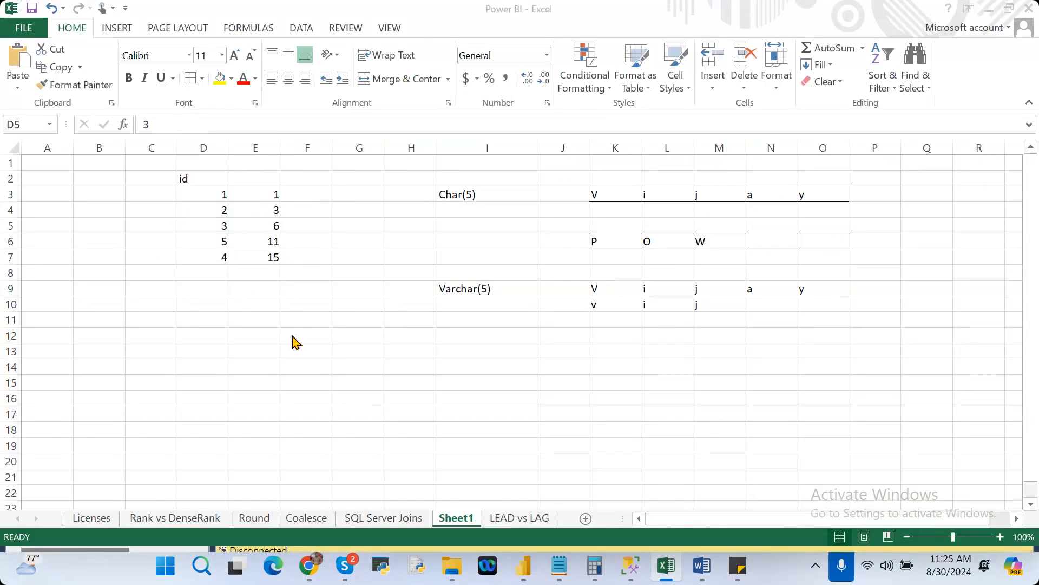
{"action": "key", "text": "alt+Tab"}
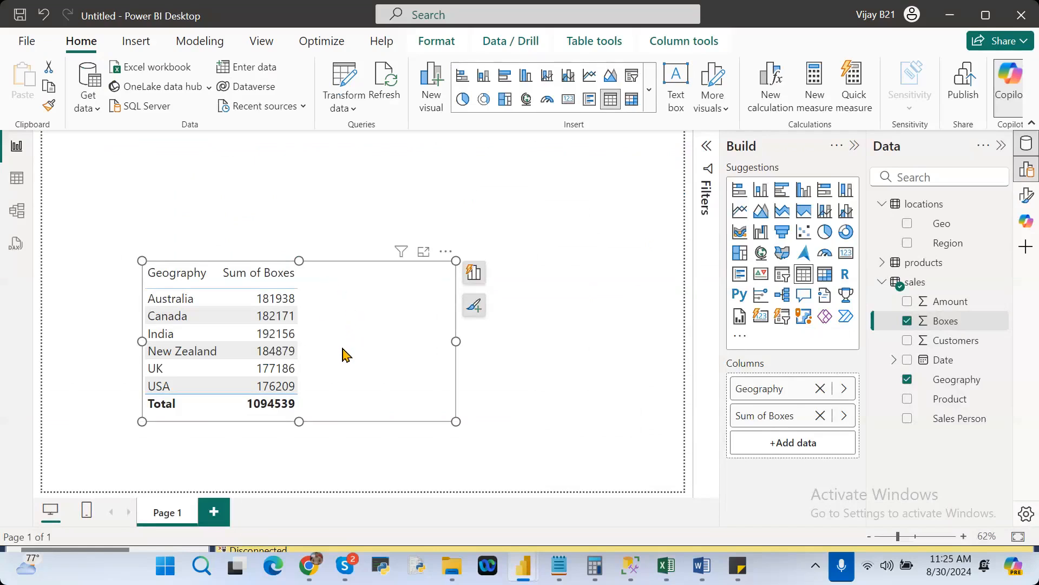
Create the measure Sum = SUM(sales[Boxes]) in the sales table and add it to the table visual.
{"action": "right_click", "coordinate": [953, 325]}
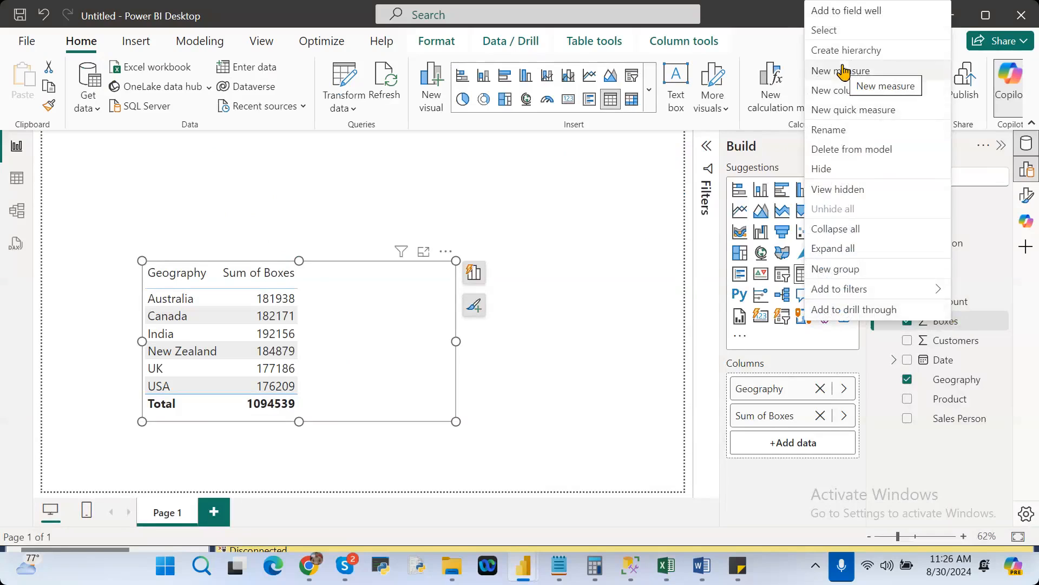
{"action": "left_click", "coordinate": [955, 340]}
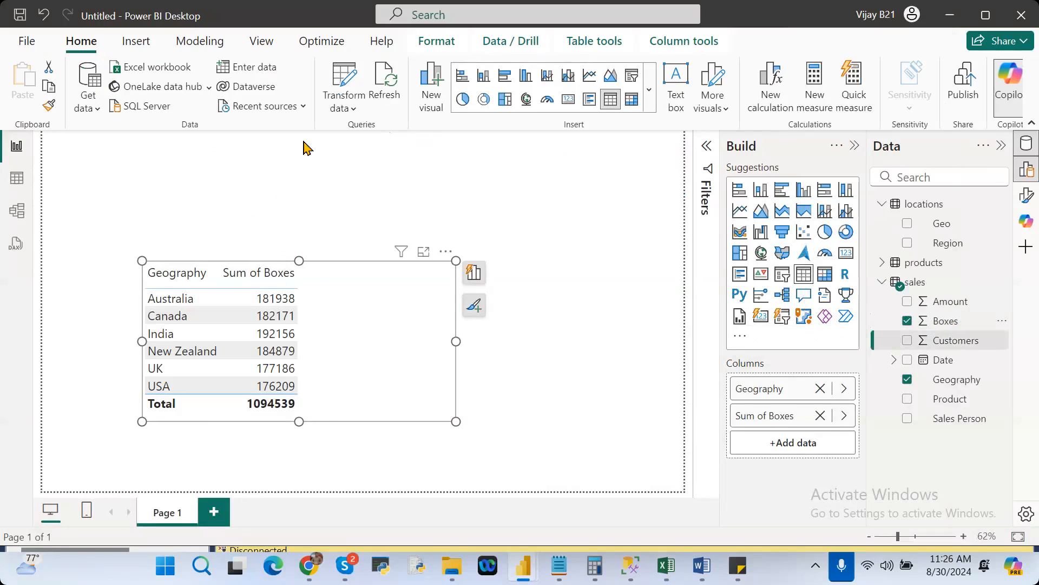
{"action": "left_click", "coordinate": [211, 47]}
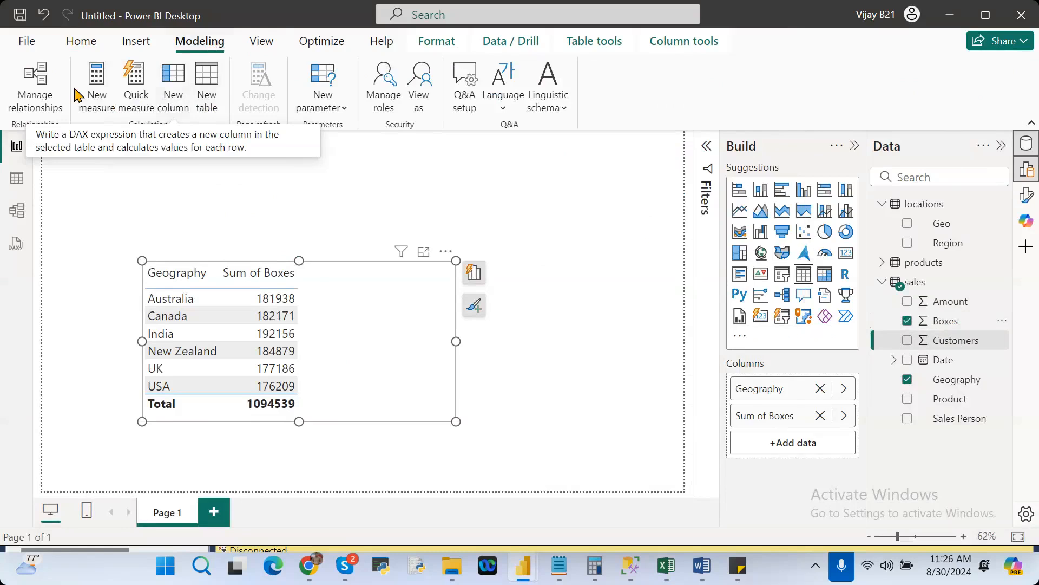
{"action": "left_click", "coordinate": [106, 99]}
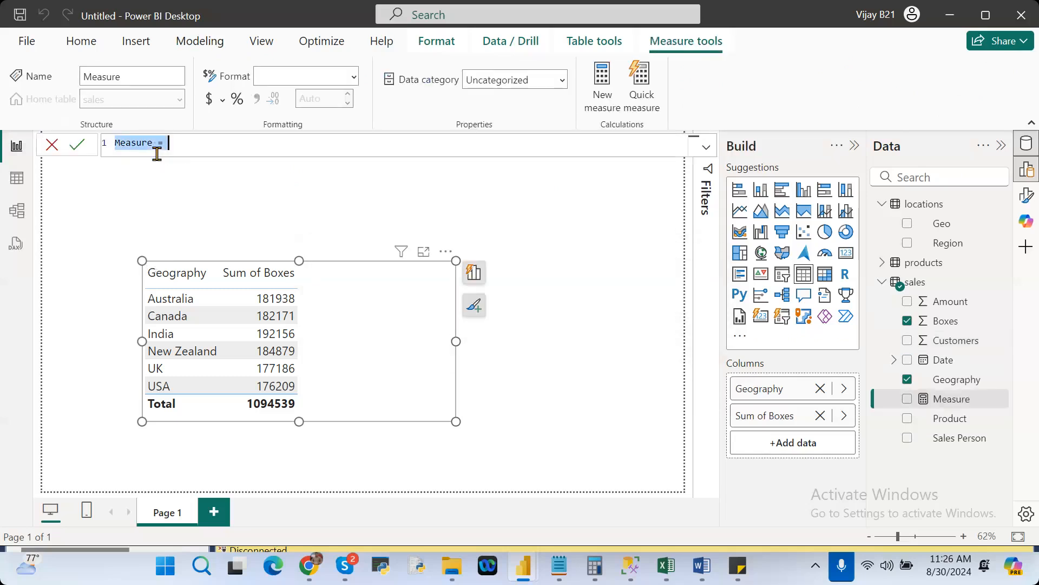
{"action": "type", "text": "Sum = SUM("}
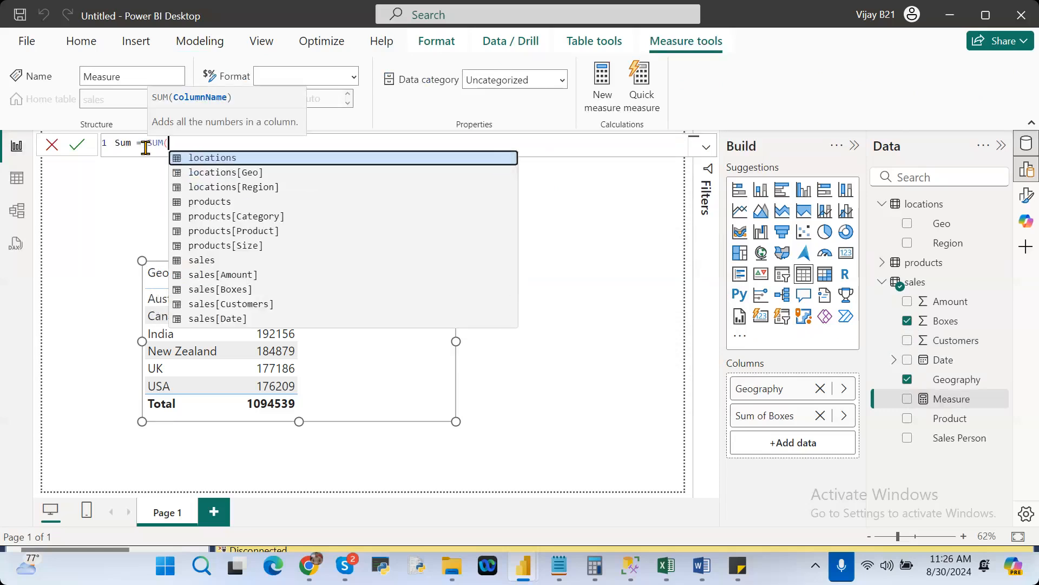
{"action": "type", "text": "box"}
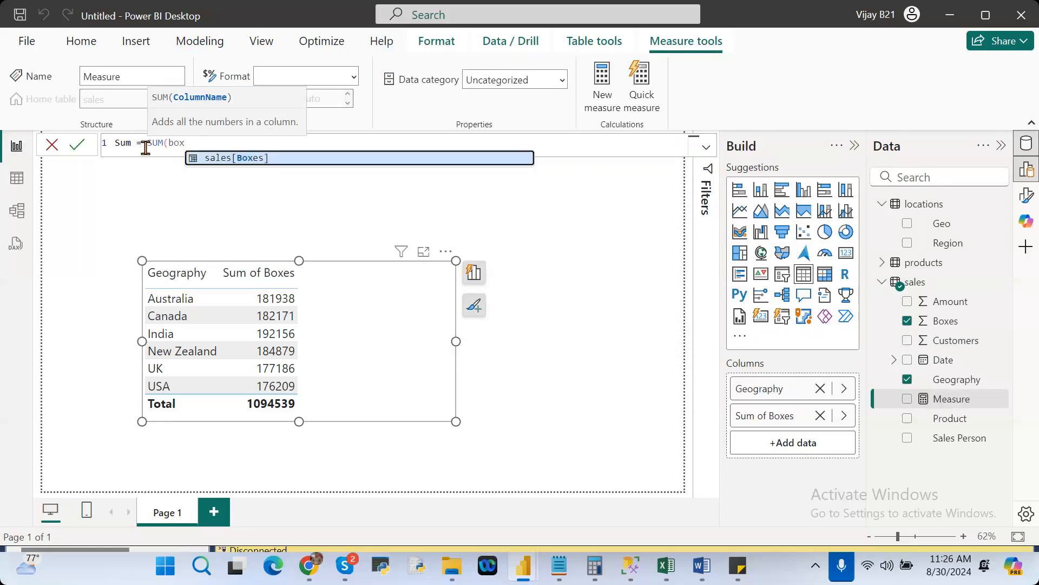
{"action": "key", "text": "Tab"}
{"action": "type", "text": ")"}
{"action": "key", "text": "Return"}
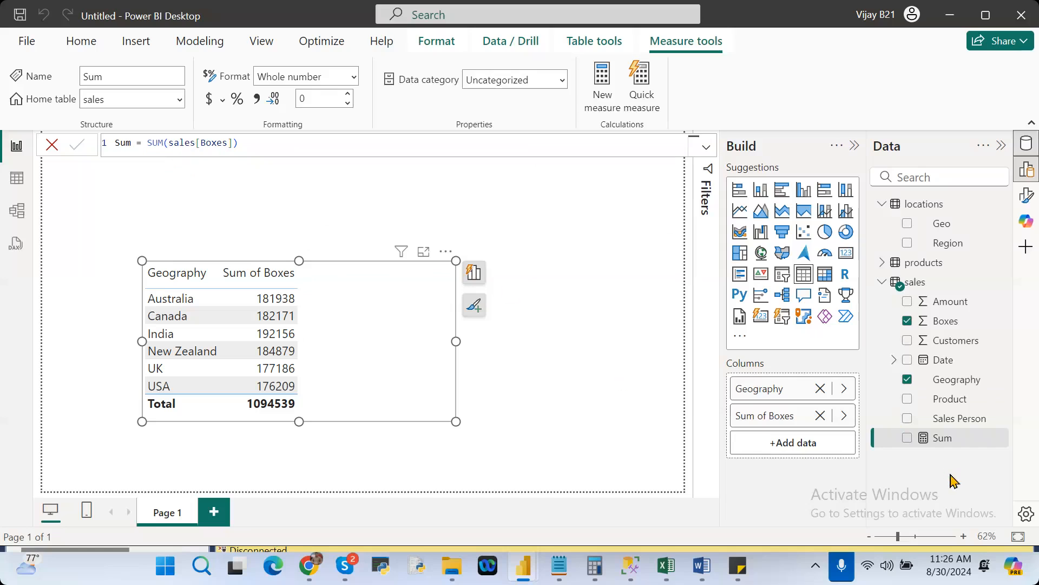
{"action": "left_click_drag", "start_coordinate": [942, 443], "coordinate": [821, 447]}
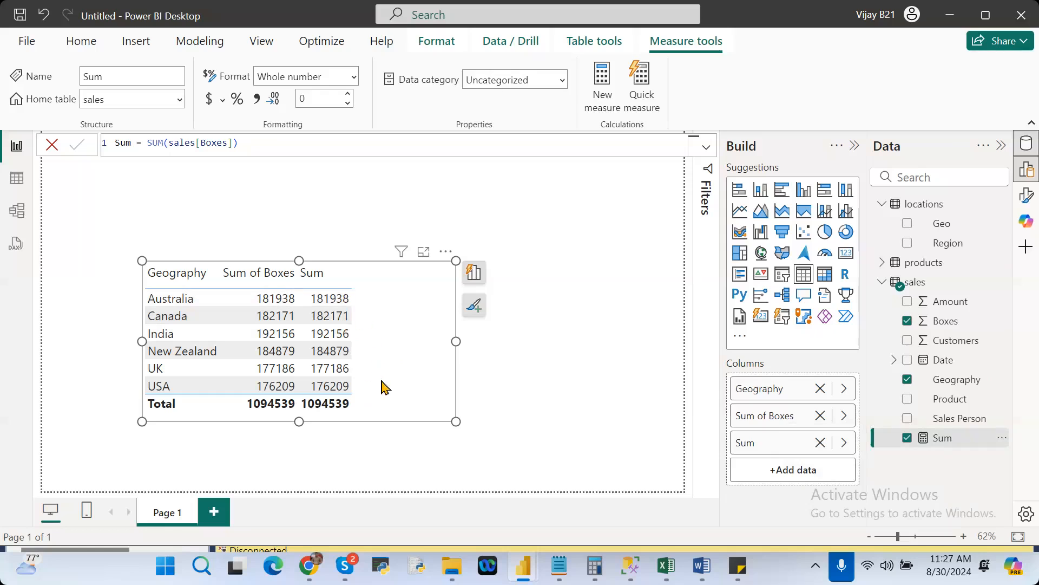
{"action": "left_click", "coordinate": [945, 346]}
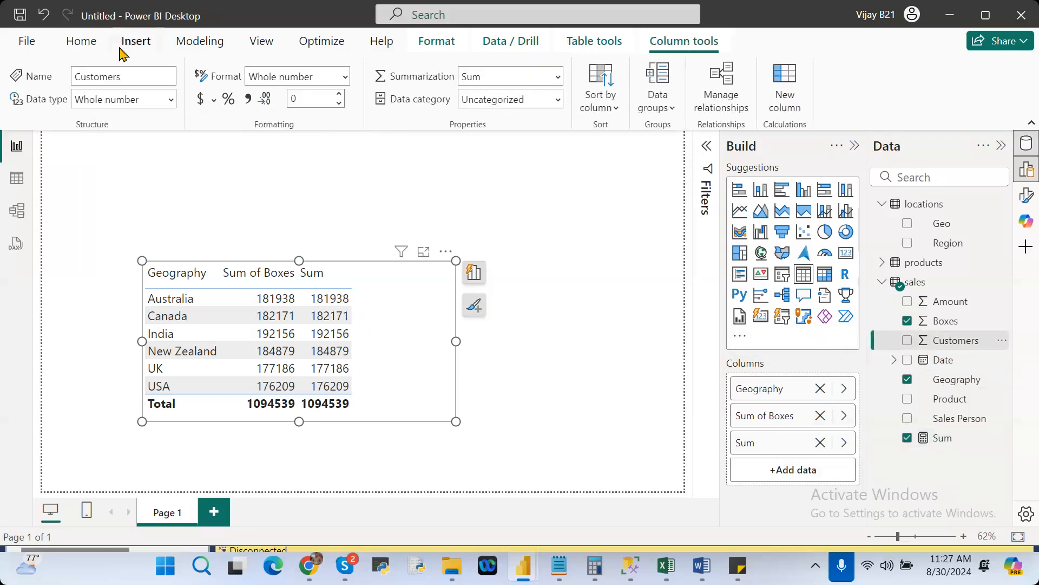
{"action": "left_click", "coordinate": [88, 46]}
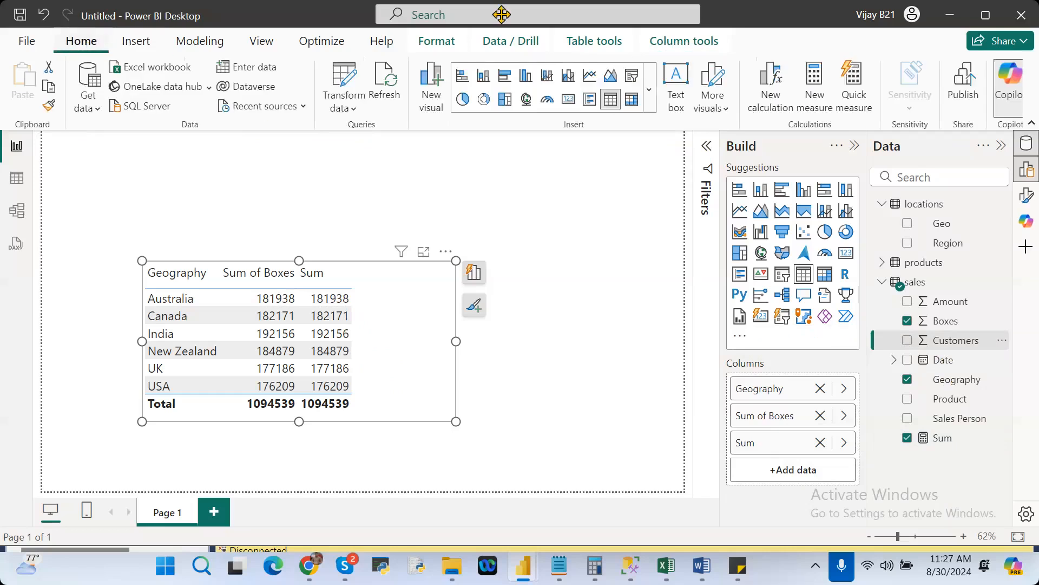
{"action": "left_click", "coordinate": [827, 106]}
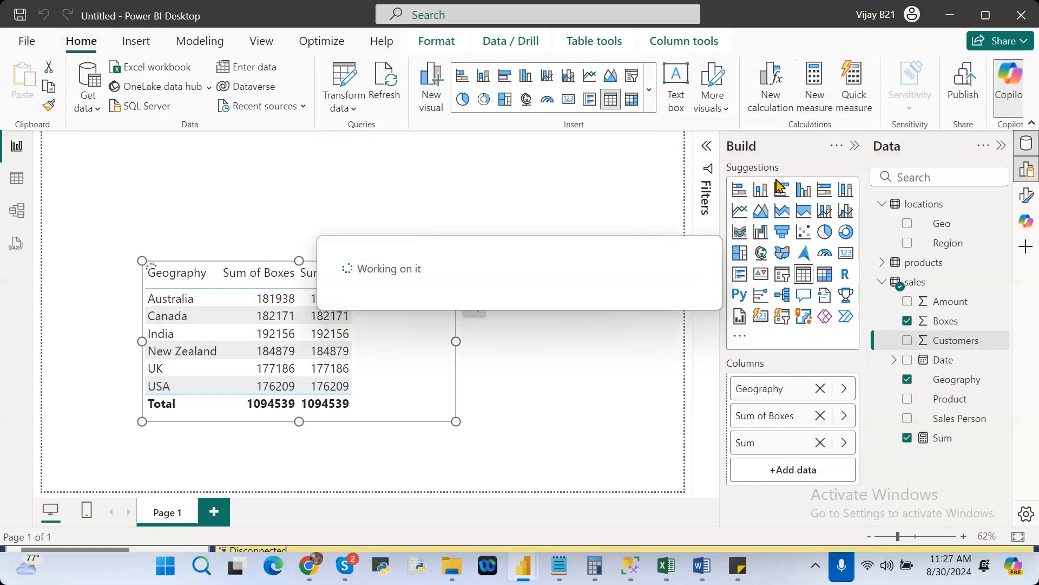
{"action": "left_click", "coordinate": [663, 206]}
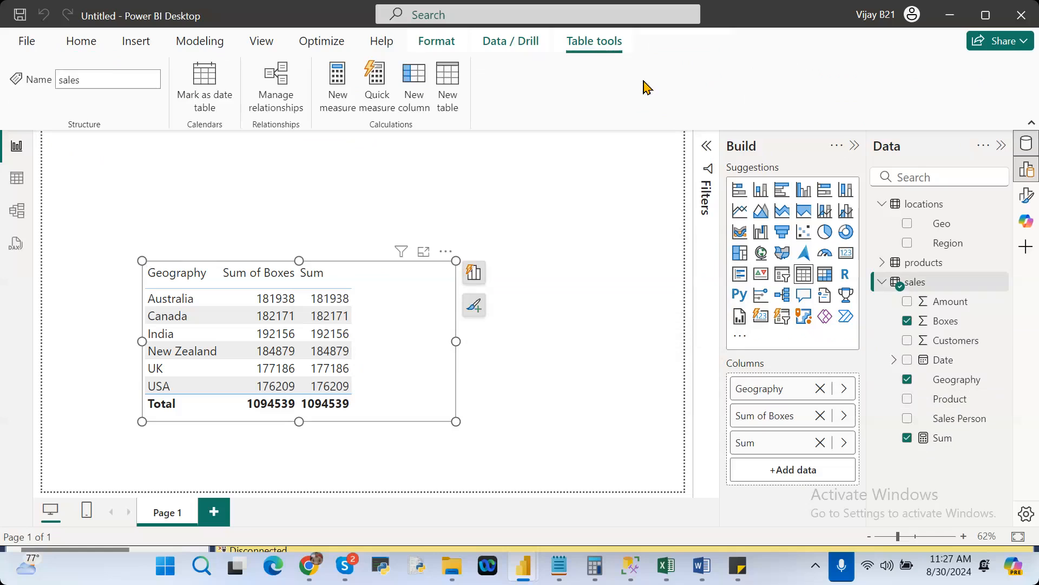
Start a quick measure in the sales table with the Running total calculation and the sum of Boxes as its base value.
{"action": "left_click", "coordinate": [373, 97]}
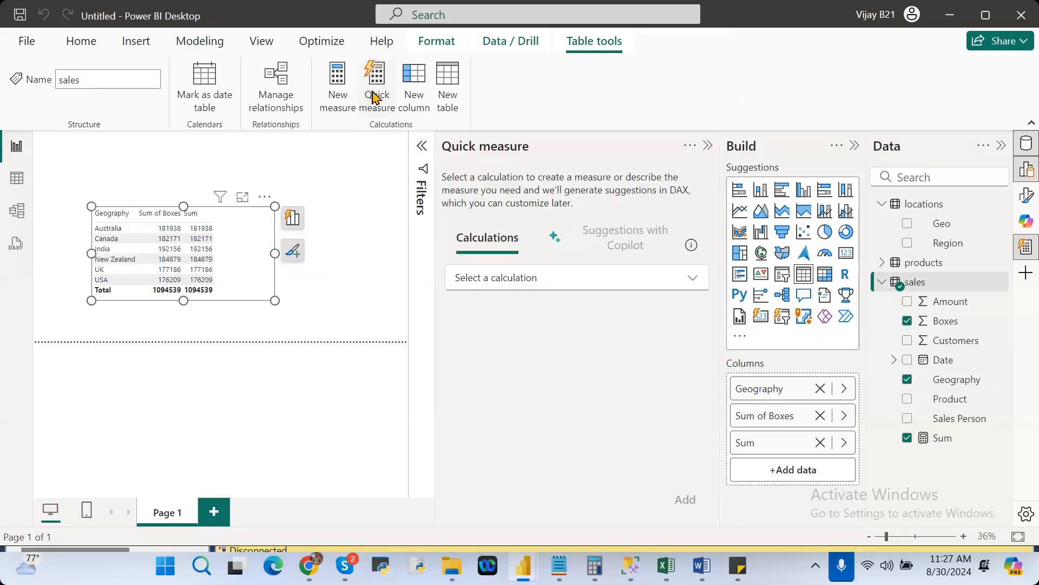
{"action": "left_click", "coordinate": [537, 280]}
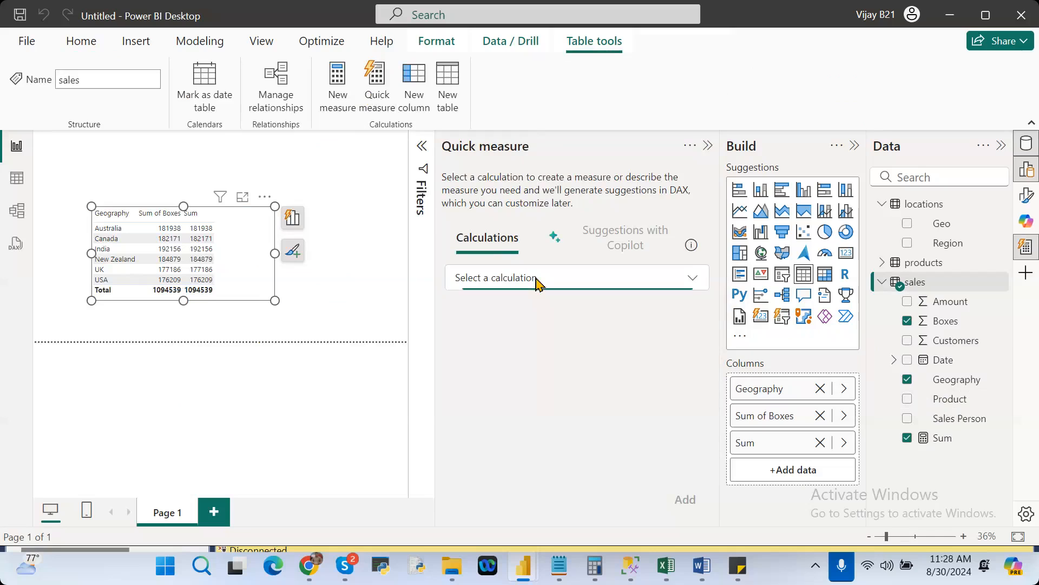
{"action": "left_click_drag", "start_coordinate": [709, 357], "coordinate": [733, 460]}
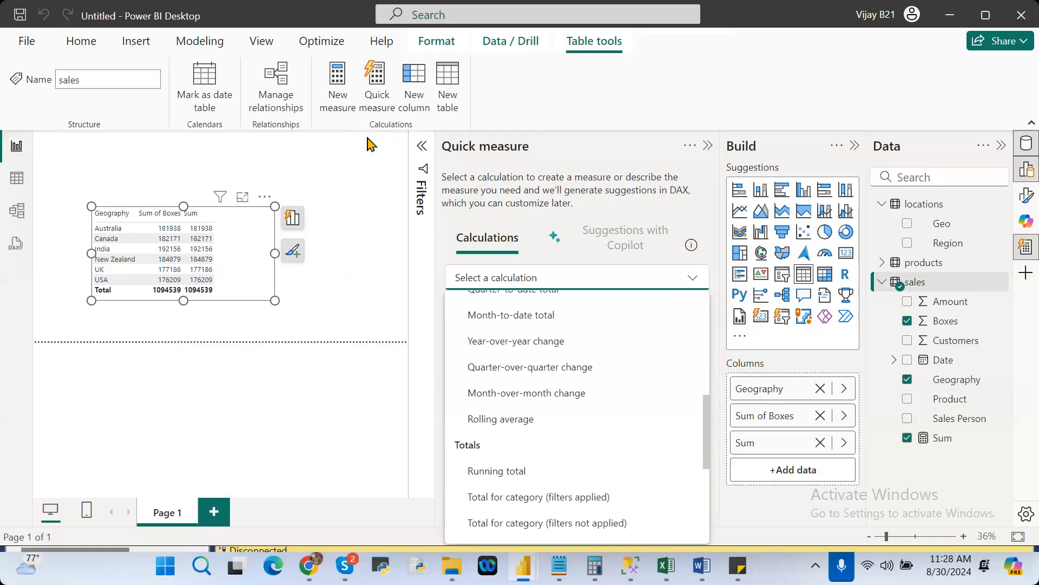
{"action": "left_click", "coordinate": [499, 471]}
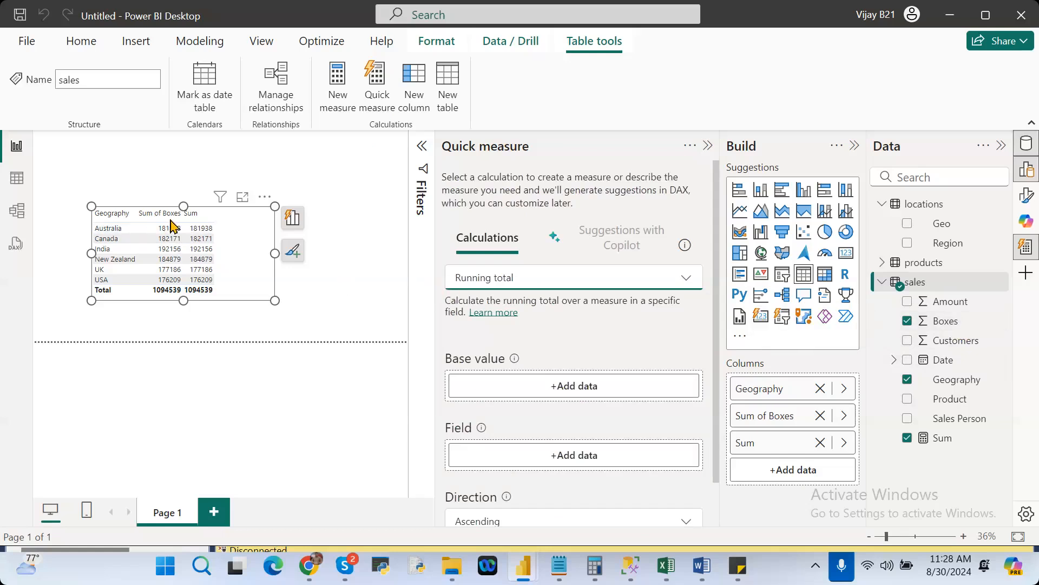
{"action": "left_click_drag", "start_coordinate": [954, 323], "coordinate": [564, 386]}
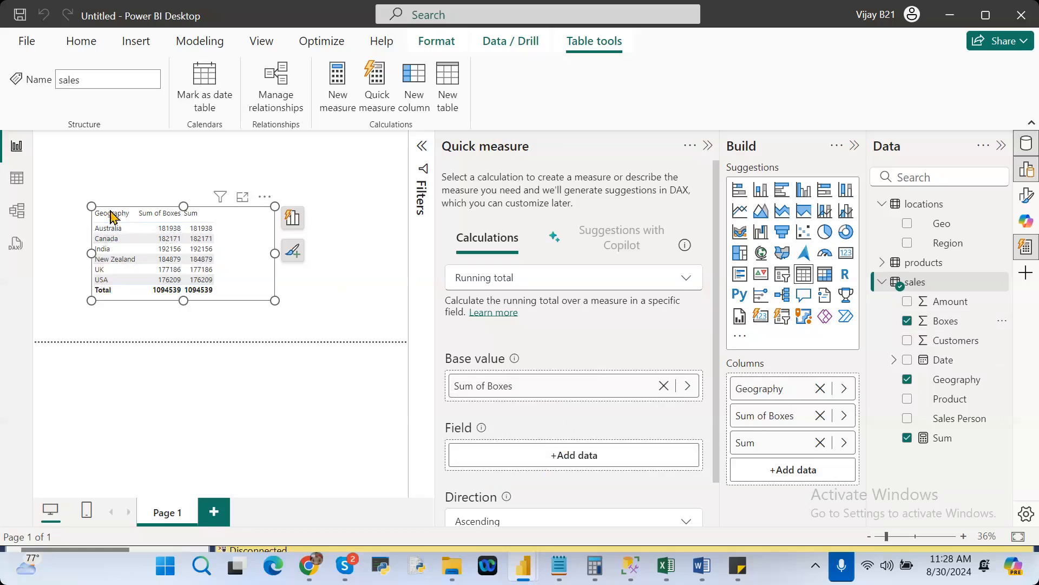
Set Geography from the sales table as the running total's field and add the quick measure to the model.
{"action": "left_click", "coordinate": [561, 465]}
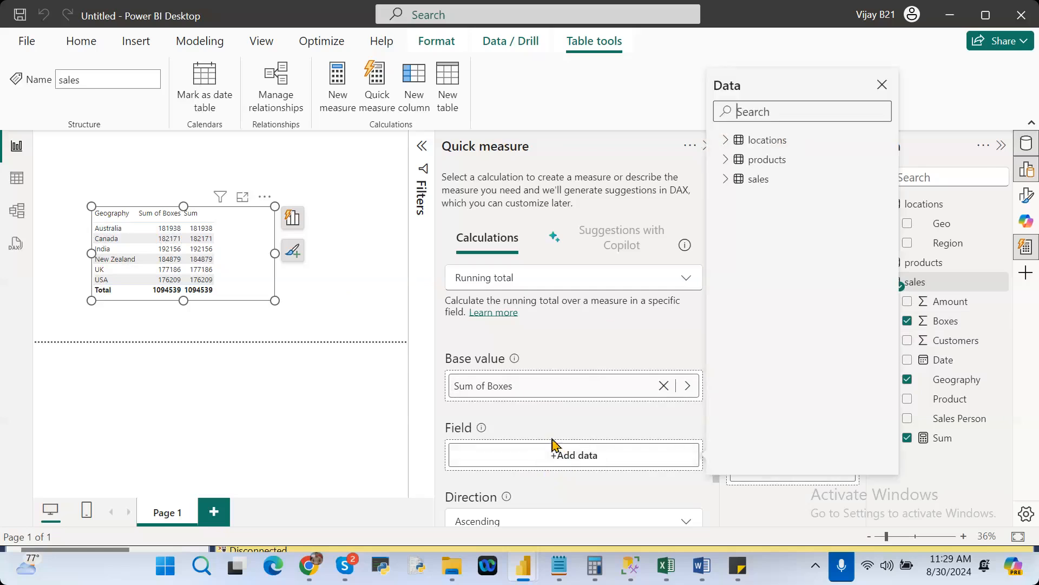
{"action": "left_click", "coordinate": [729, 180]}
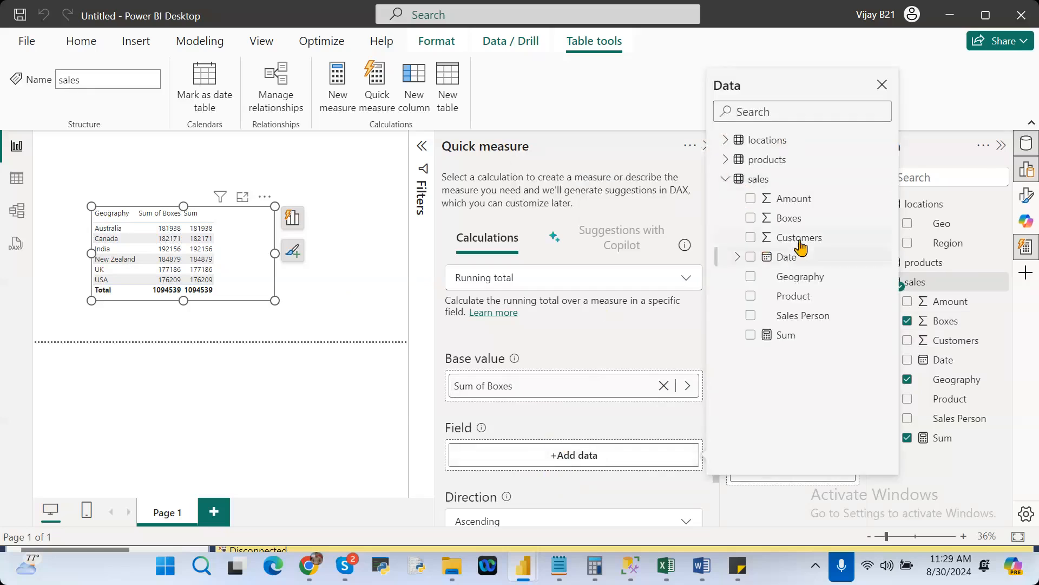
{"action": "left_click", "coordinate": [750, 277]}
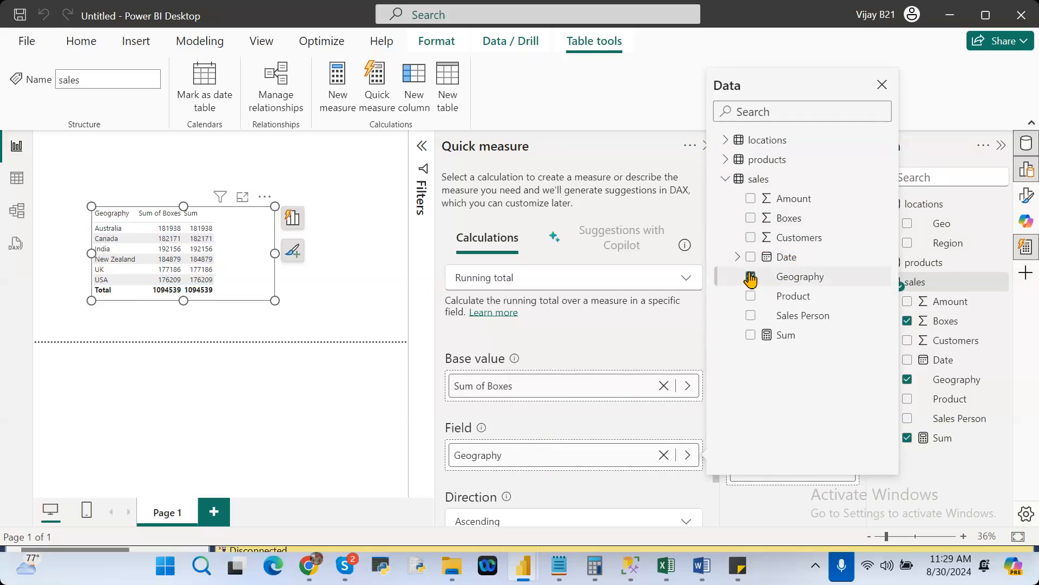
{"action": "left_click", "coordinate": [389, 373]}
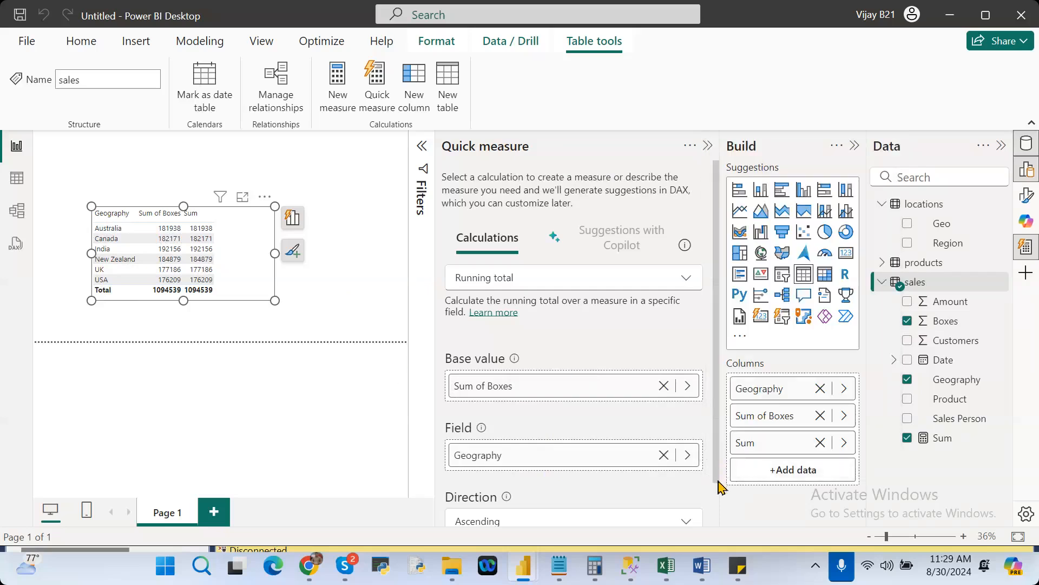
{"action": "scroll", "coordinate": [720, 487], "scroll_direction": "down", "scroll_amount": 2}
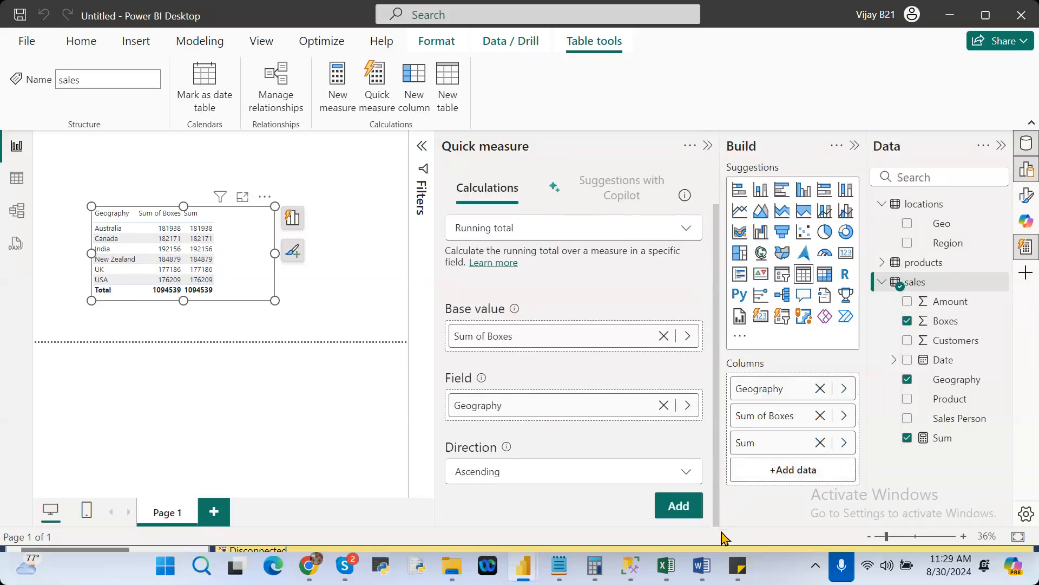
{"action": "left_click", "coordinate": [679, 505]}
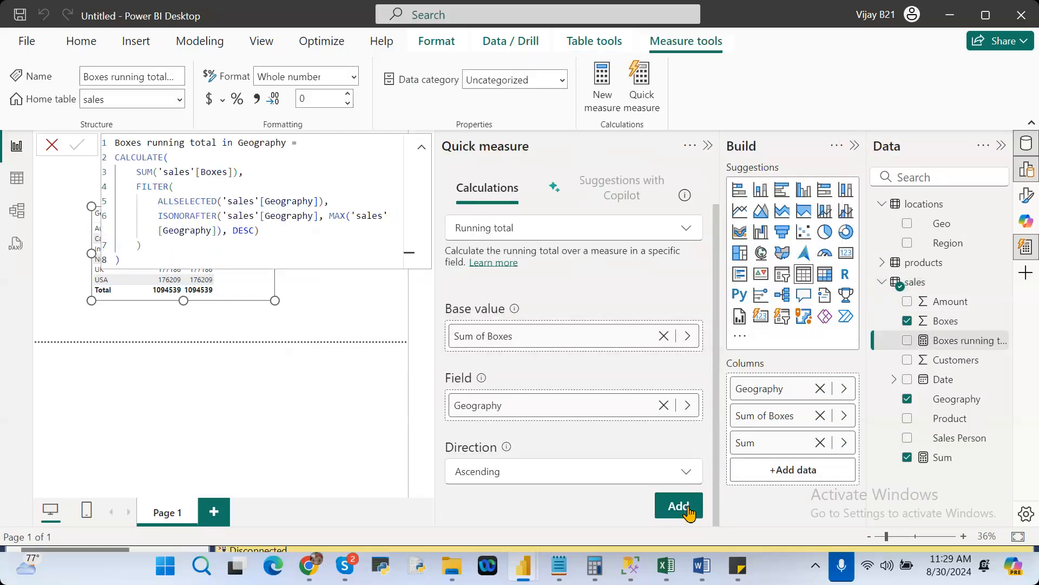
Collapse the Quick measure pane, add the Boxes running total in Geography measure to the table visual, and widen the visual to fit it.
{"action": "left_click", "coordinate": [708, 146]}
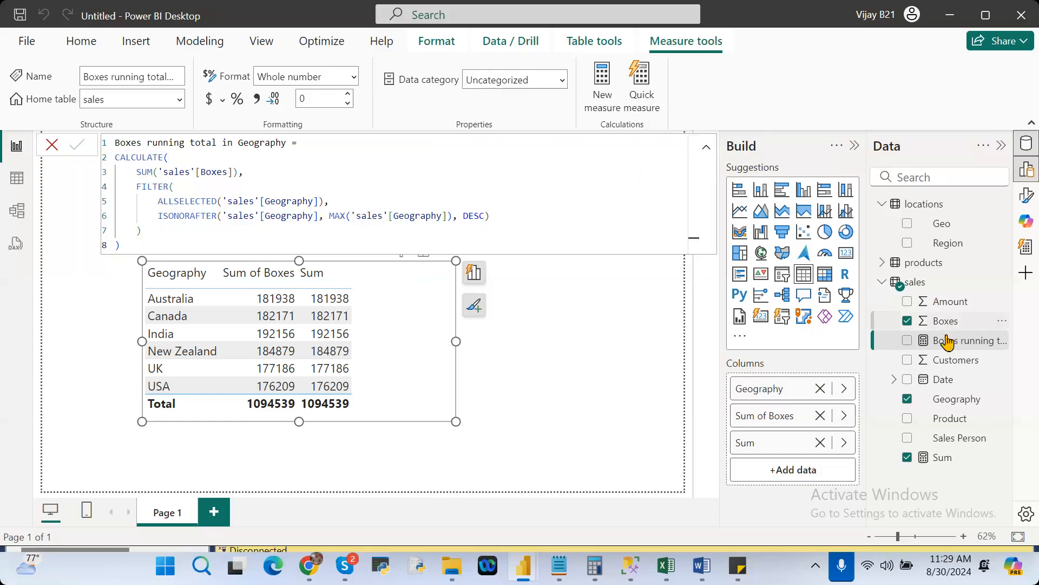
{"action": "left_click_drag", "start_coordinate": [944, 344], "coordinate": [793, 470]}
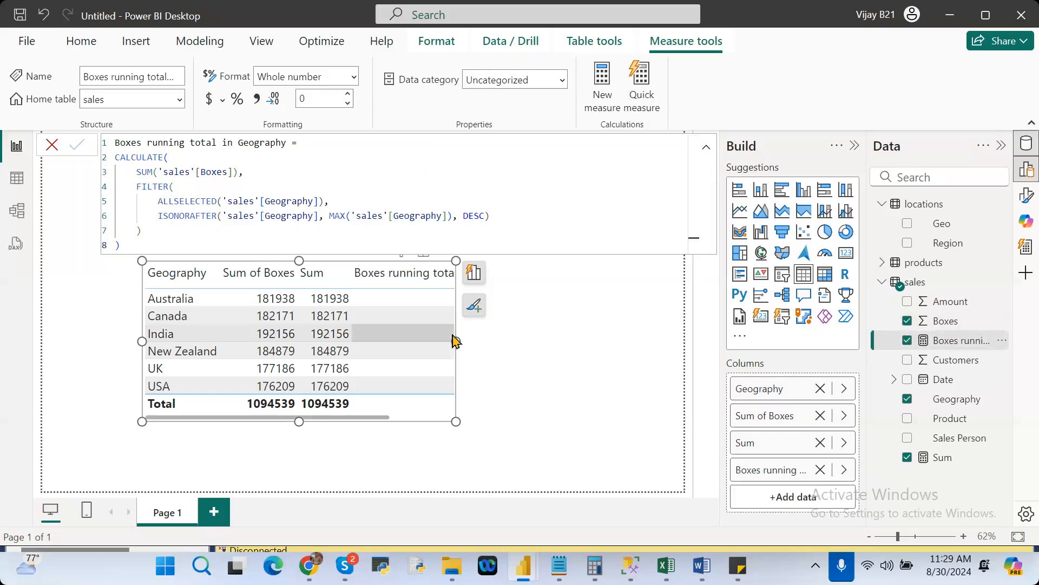
{"action": "left_click_drag", "start_coordinate": [456, 340], "coordinate": [596, 360]}
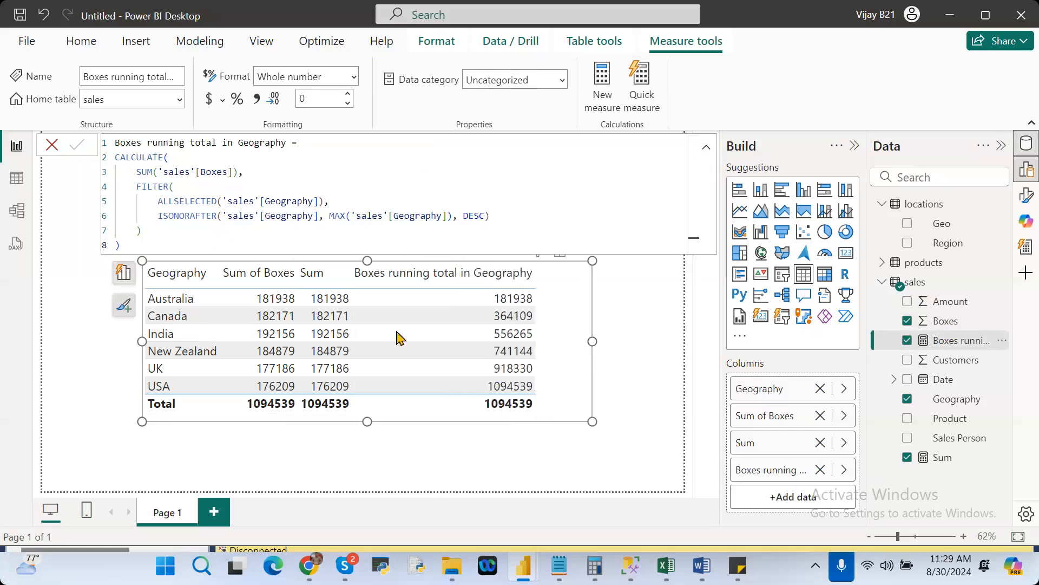
Compare the Sum values with the running total for each geography, and examine the DAX formula behind the running total measure.
{"action": "left_click", "coordinate": [326, 314]}
{"action": "left_click", "coordinate": [513, 316]}
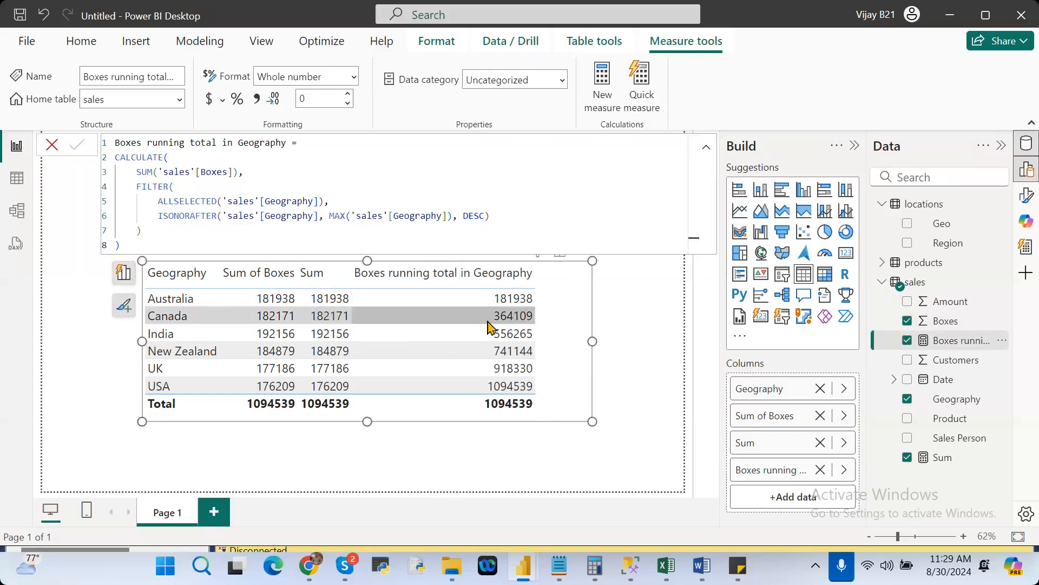
{"action": "left_click", "coordinate": [512, 333]}
{"action": "left_click", "coordinate": [330, 334]}
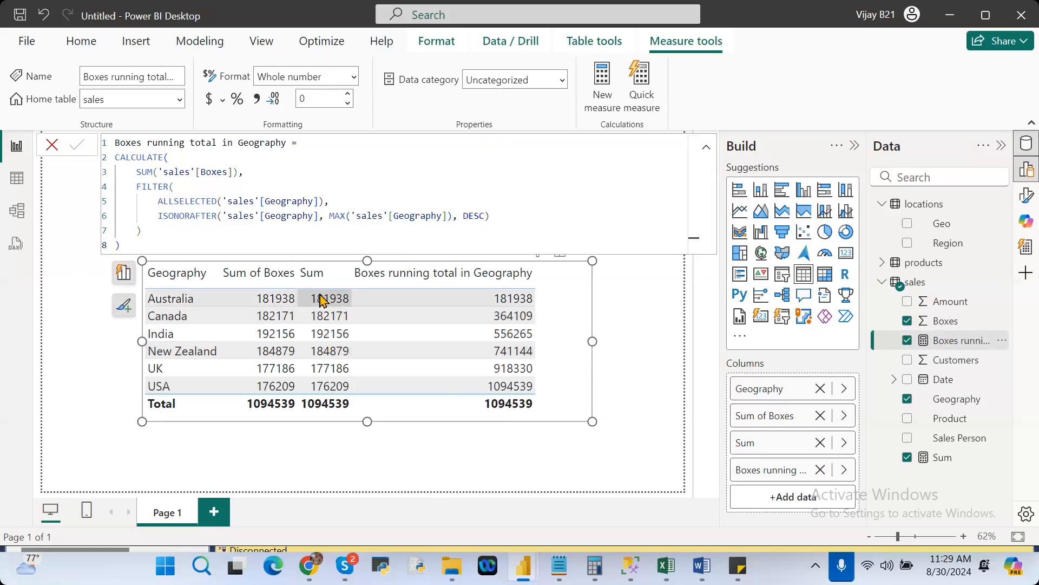
{"action": "left_click", "coordinate": [512, 335]}
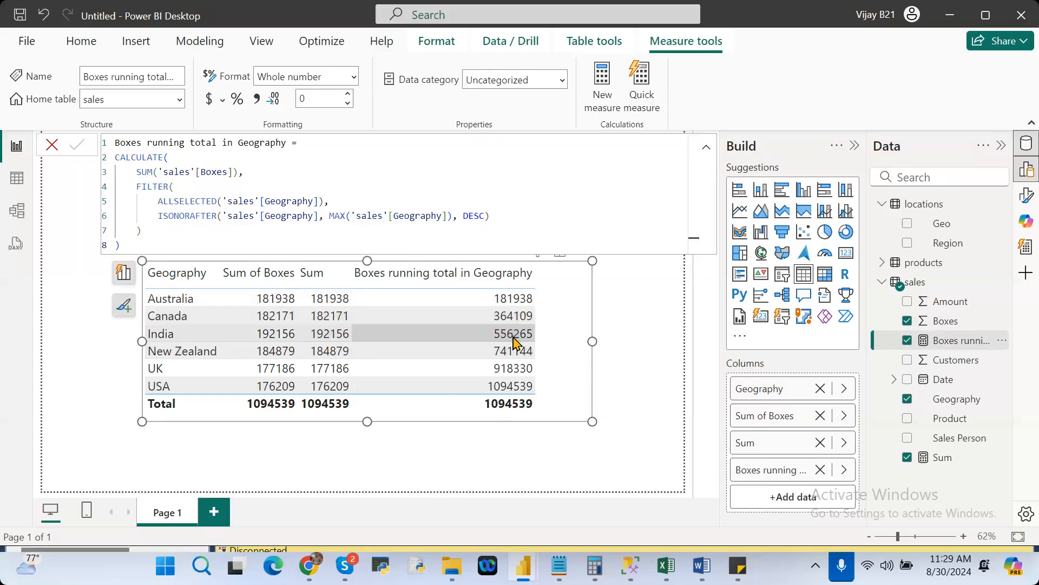
{"action": "left_click", "coordinate": [332, 350]}
{"action": "left_click", "coordinate": [333, 299]}
{"action": "left_click", "coordinate": [333, 334]}
{"action": "left_click", "coordinate": [516, 352]}
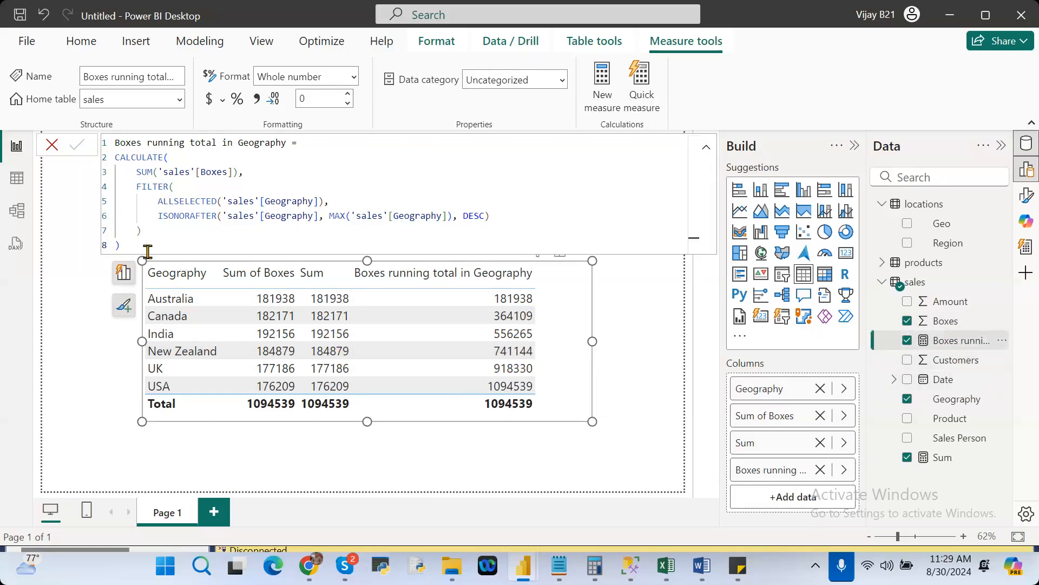
{"action": "left_click_drag", "start_coordinate": [147, 251], "coordinate": [113, 143]}
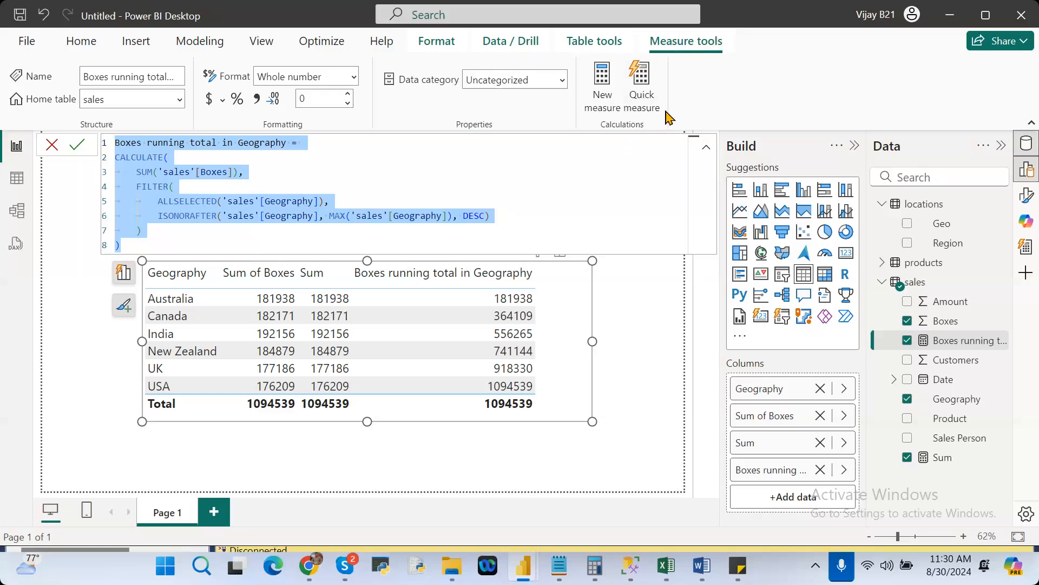
Look through the calculations available for a quick measure, from aggregates per category to text, and collapse the Quick measure pane.
{"action": "left_click", "coordinate": [635, 82]}
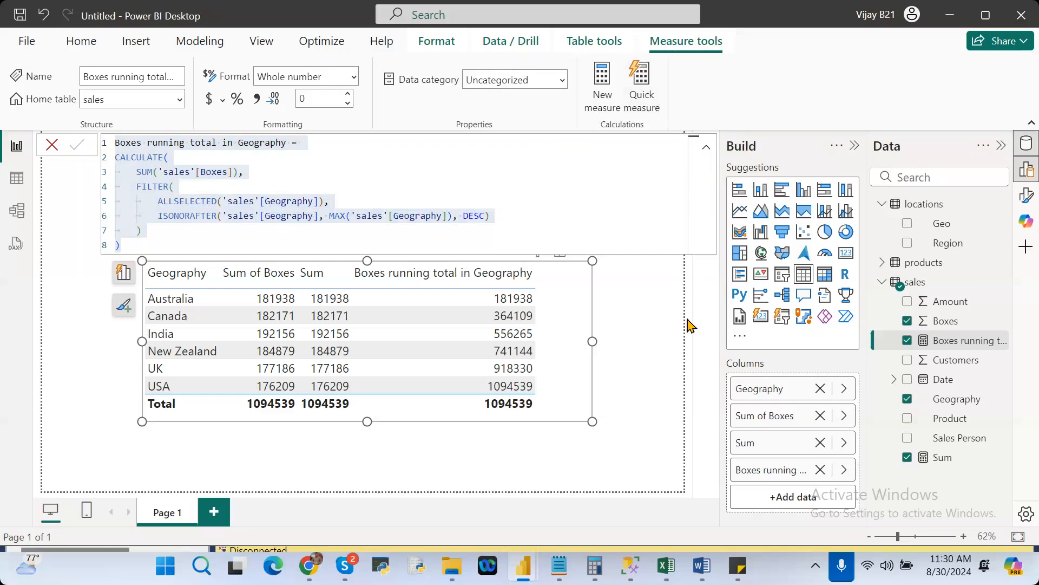
{"action": "left_click", "coordinate": [642, 87]}
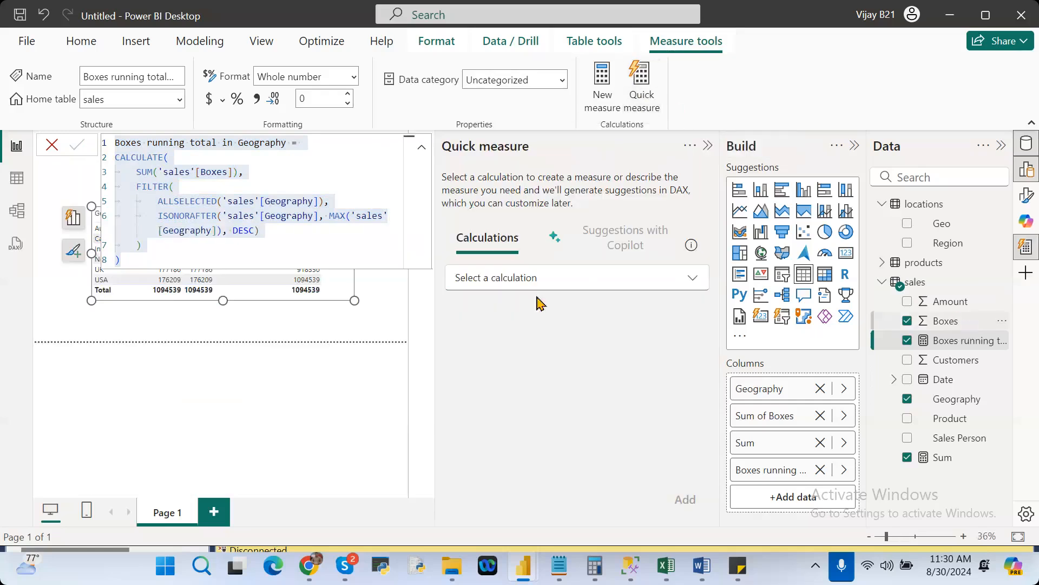
{"action": "left_click", "coordinate": [511, 278]}
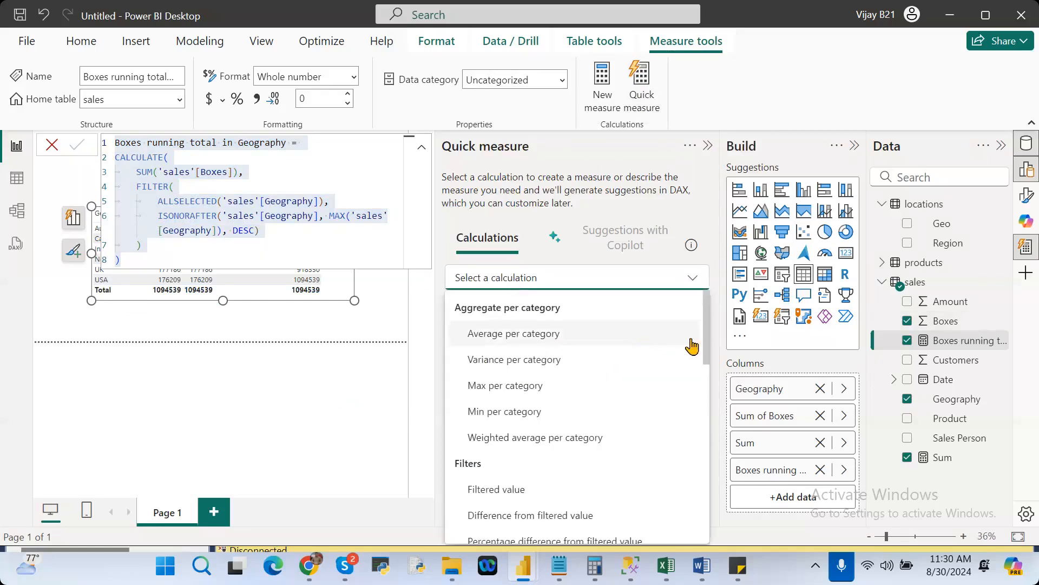
{"action": "left_click_drag", "start_coordinate": [708, 340], "coordinate": [740, 521]}
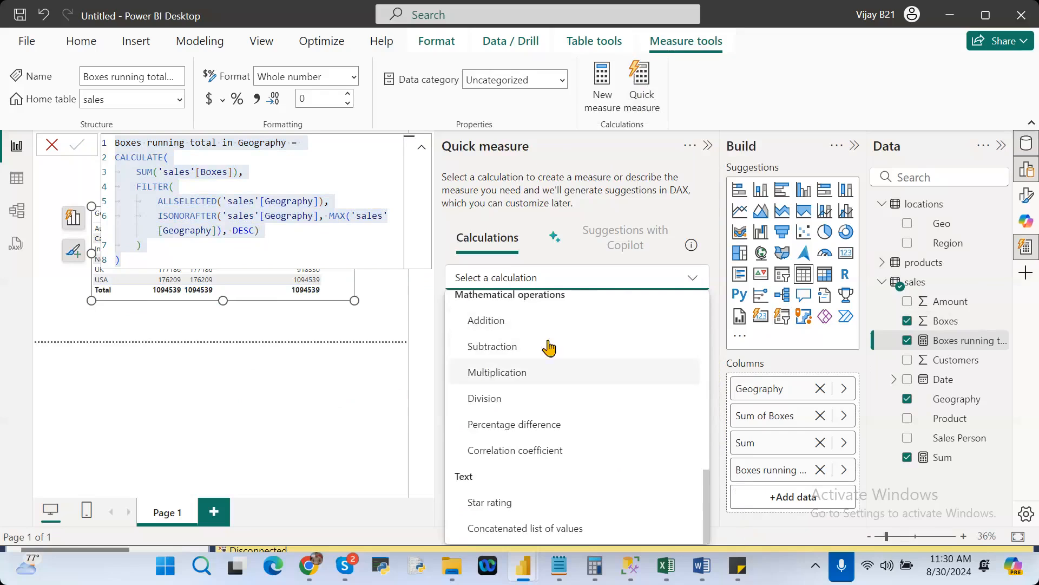
{"action": "left_click", "coordinate": [347, 430]}
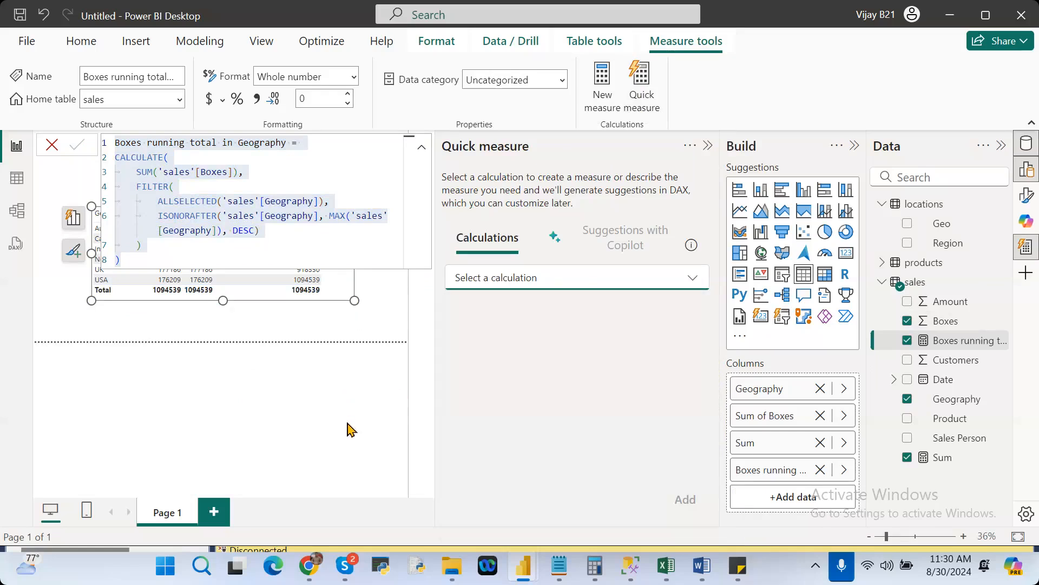
{"action": "left_click", "coordinate": [708, 147]}
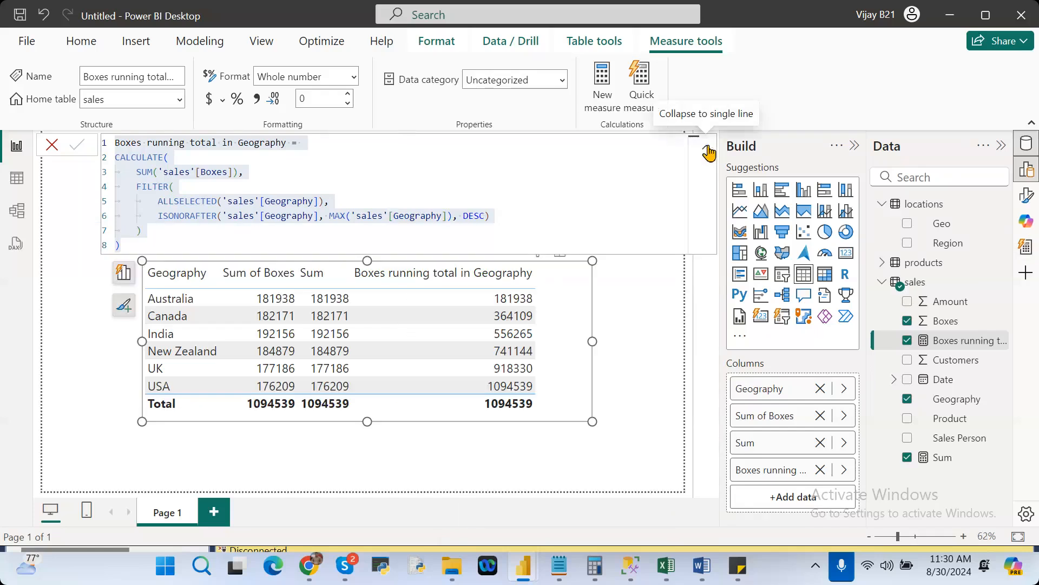
Collapse the formula bar to a single line and return to the Home commands.
{"action": "left_click", "coordinate": [708, 150]}
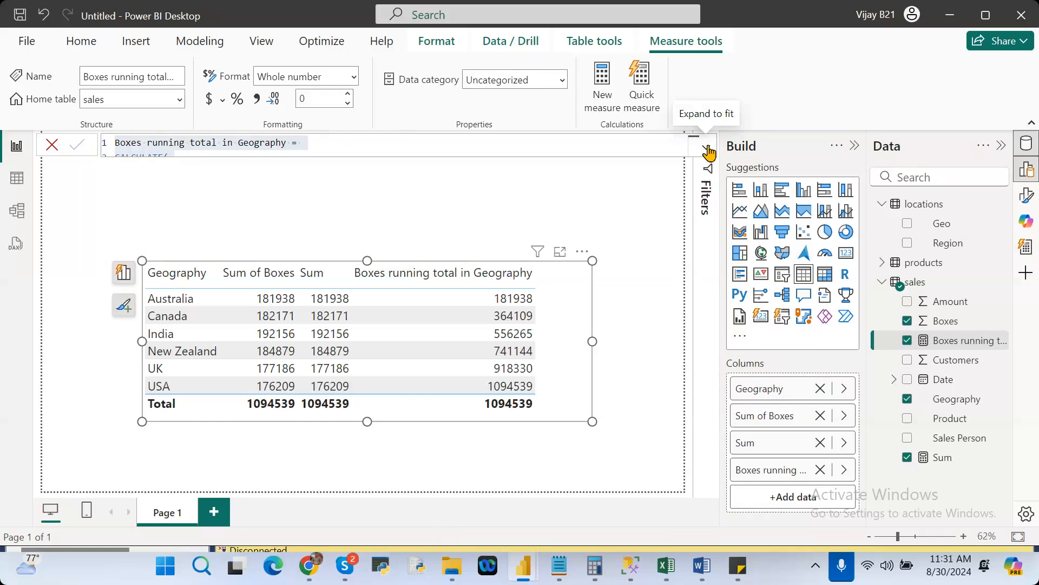
{"action": "left_click", "coordinate": [142, 42]}
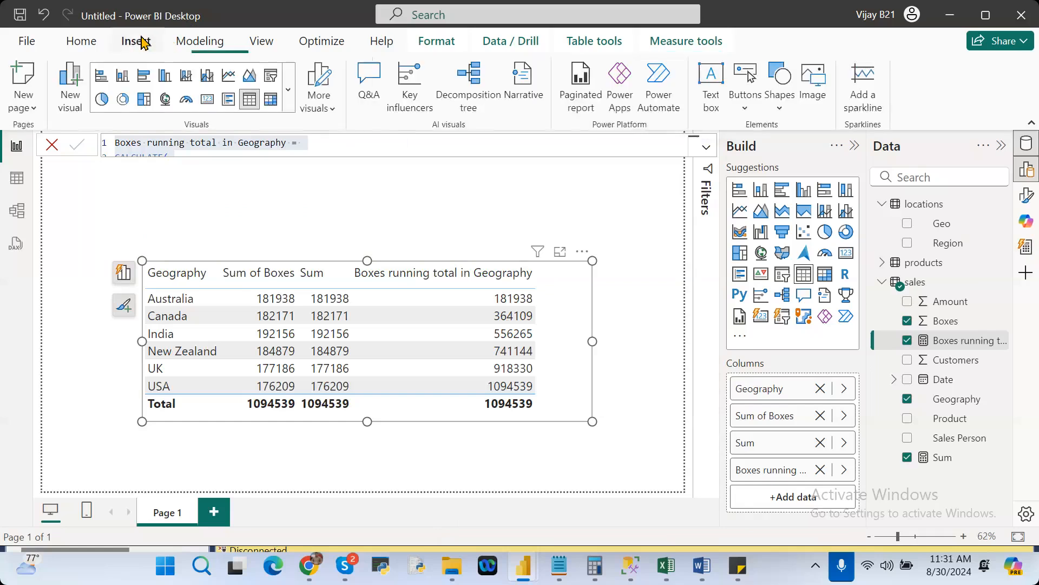
{"action": "left_click", "coordinate": [81, 41]}
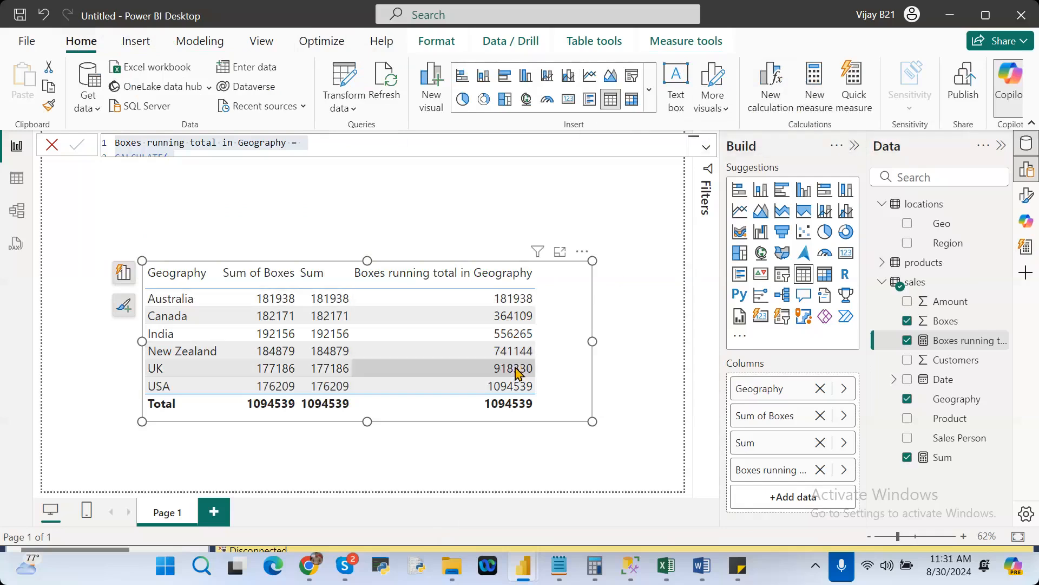
Start a new visual calculation on the table visual using the RUNNINGSUM function.
{"action": "left_click", "coordinate": [581, 253]}
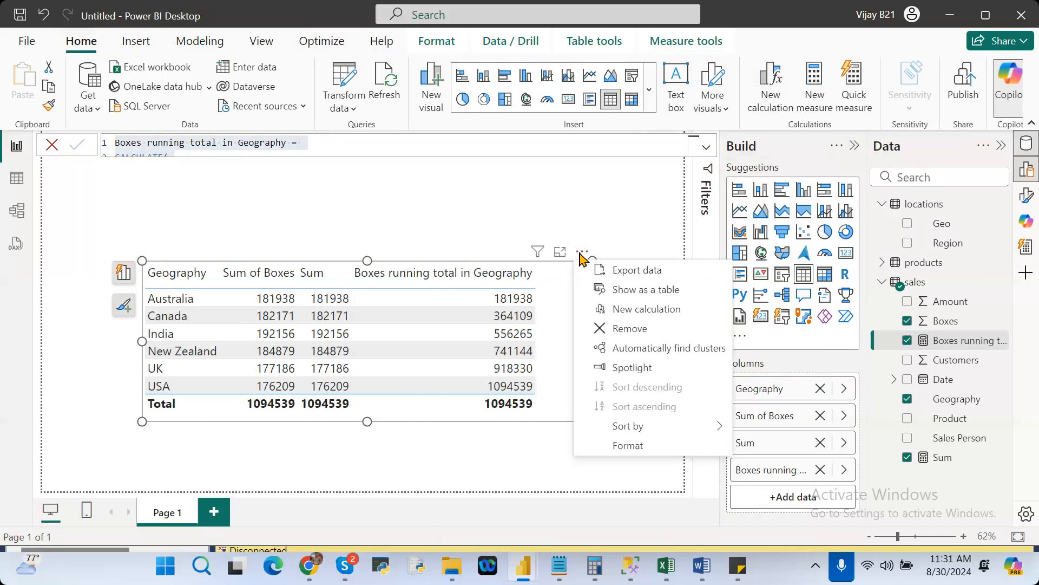
{"action": "left_click", "coordinate": [649, 312]}
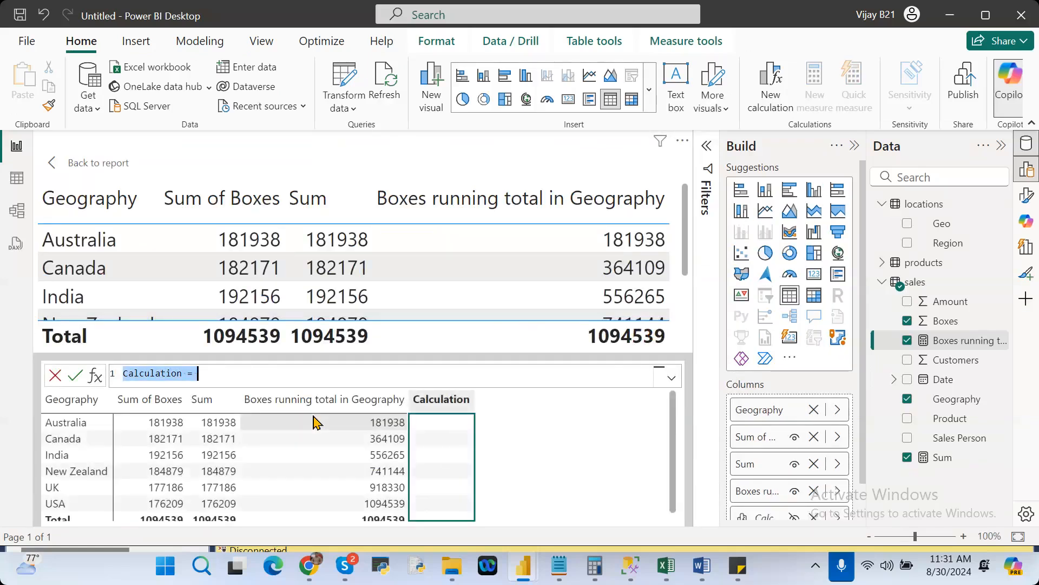
{"action": "left_click", "coordinate": [248, 375]}
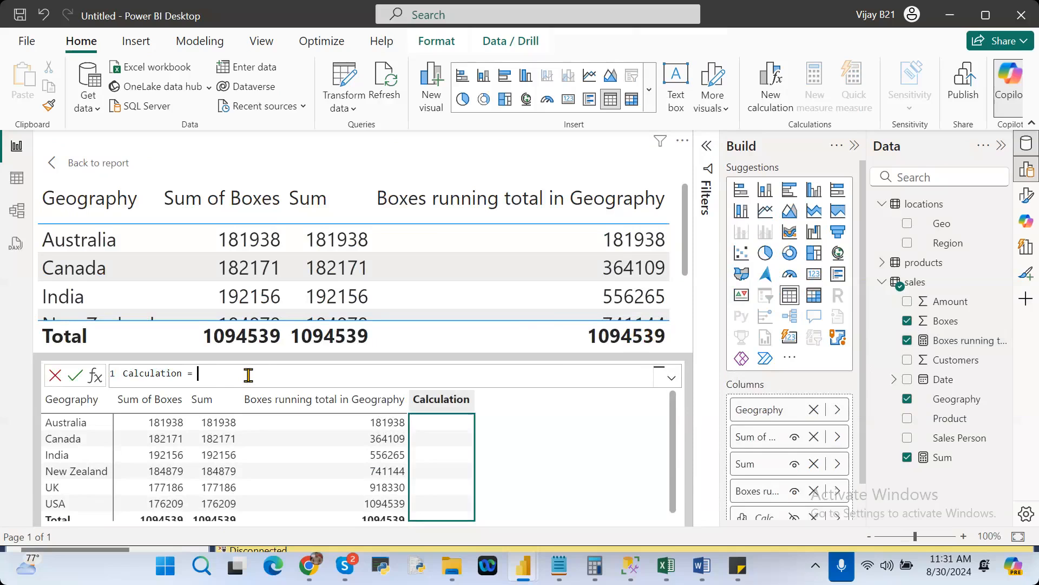
{"action": "type", "text": "runn"}
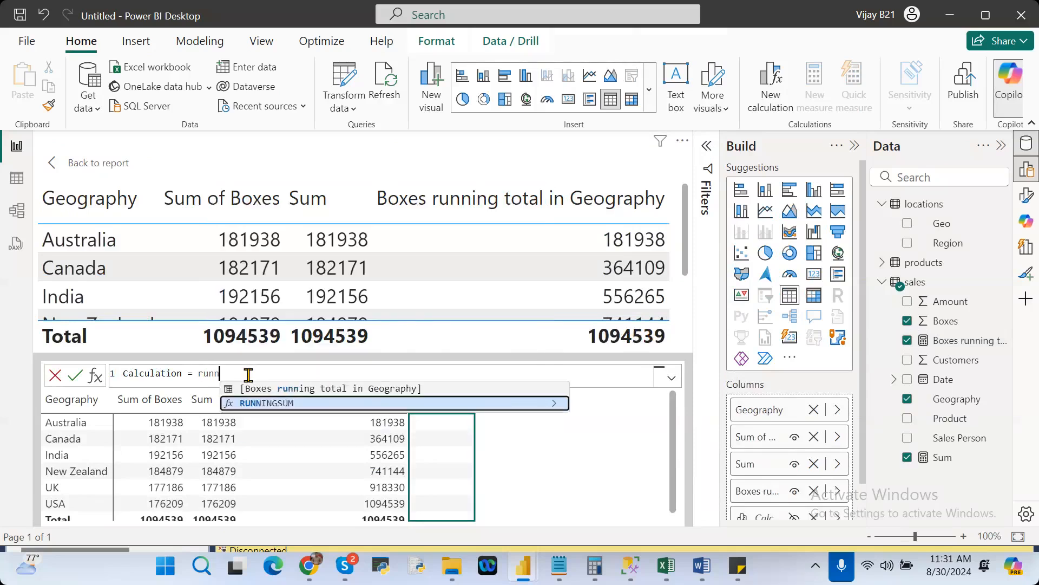
{"action": "key", "text": "Tab"}
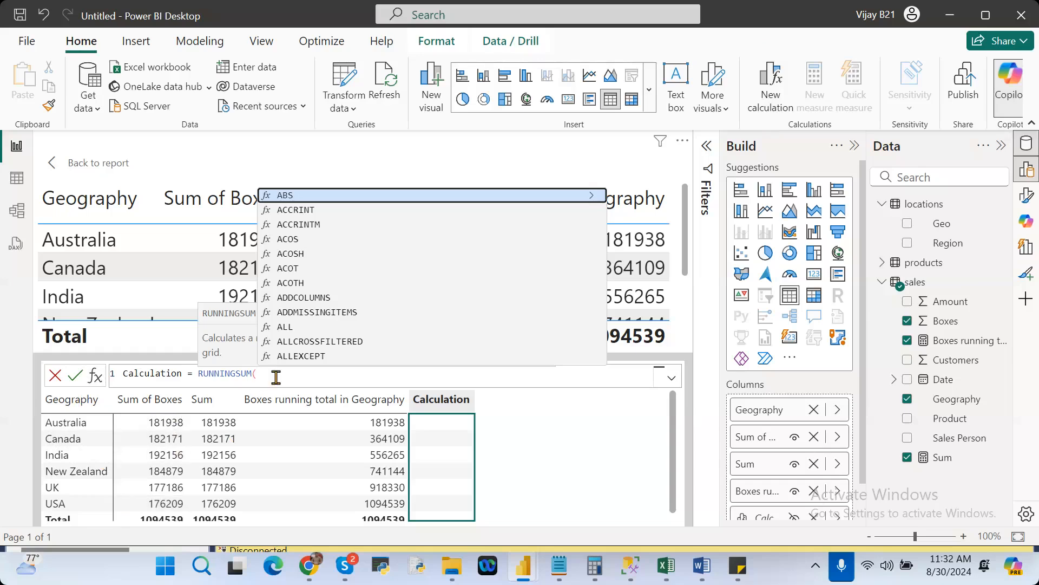
Complete and commit the visual calculation as Calculation = RUNNINGSUM([Sum of Boxes],ROWS), and locate it among the visual's columns.
{"action": "type", "text": "sum"}
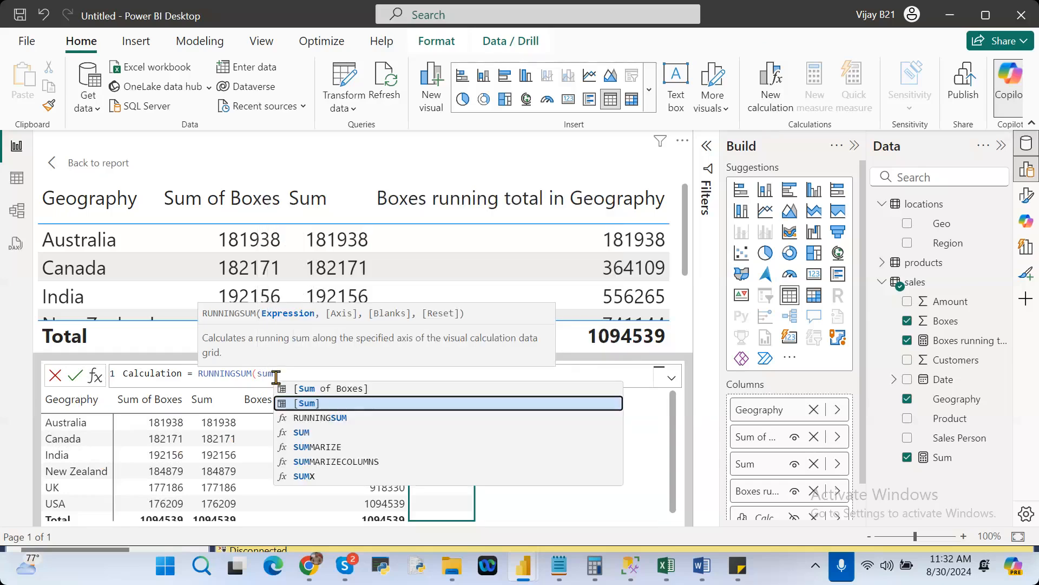
{"action": "key", "text": "Up"}
{"action": "key", "text": "Tab"}
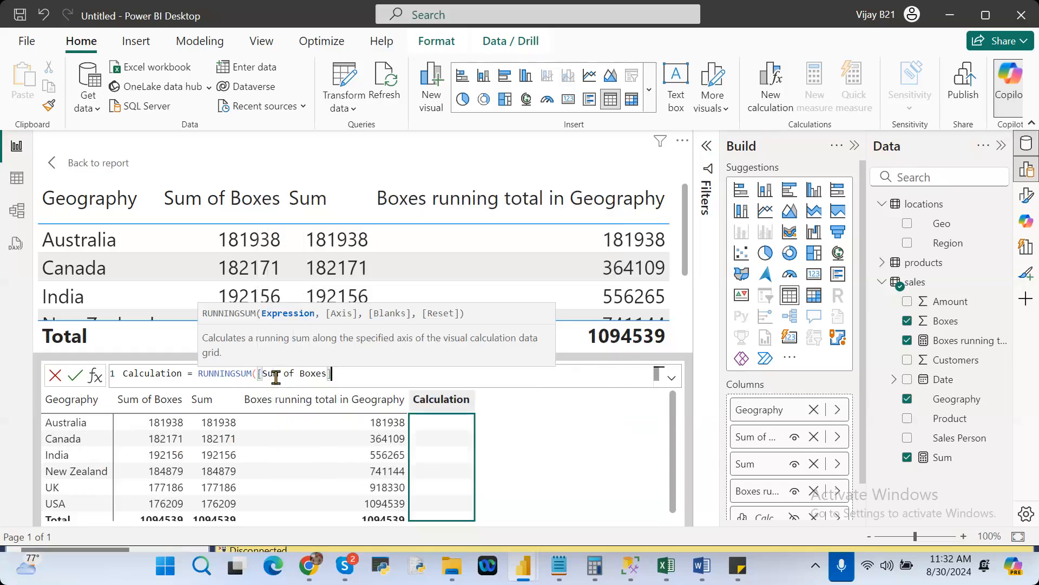
{"action": "type", "text": ",row"}
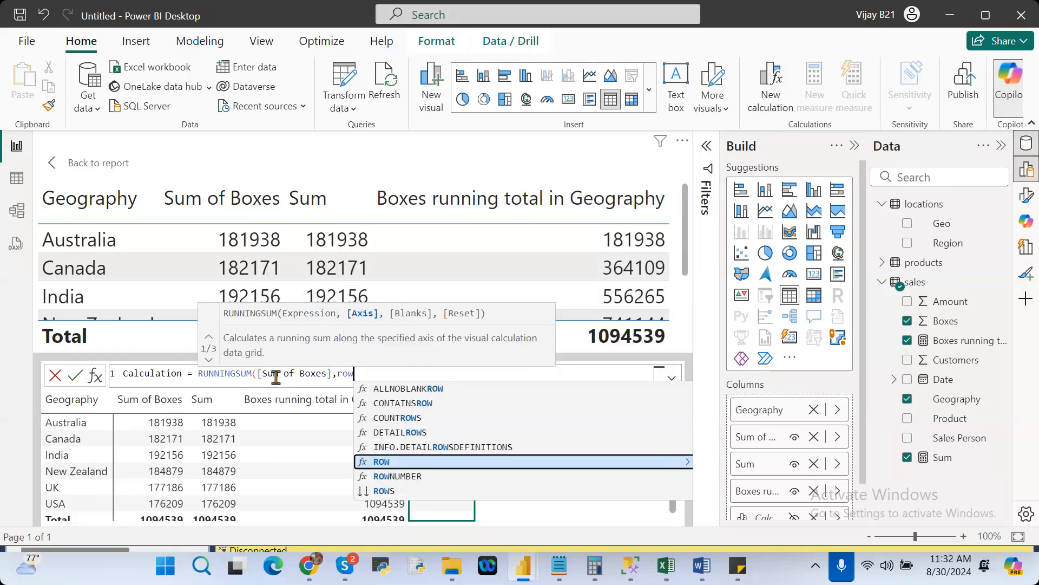
{"action": "key", "text": "Down"}
{"action": "key", "text": "Down"}
{"action": "key", "text": "Tab"}
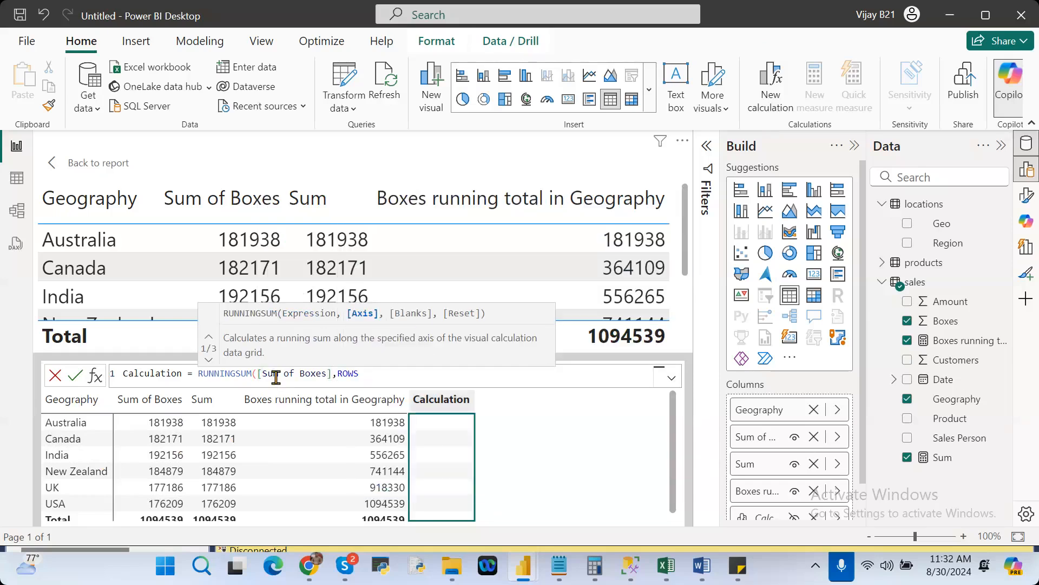
{"action": "type", "text": ")"}
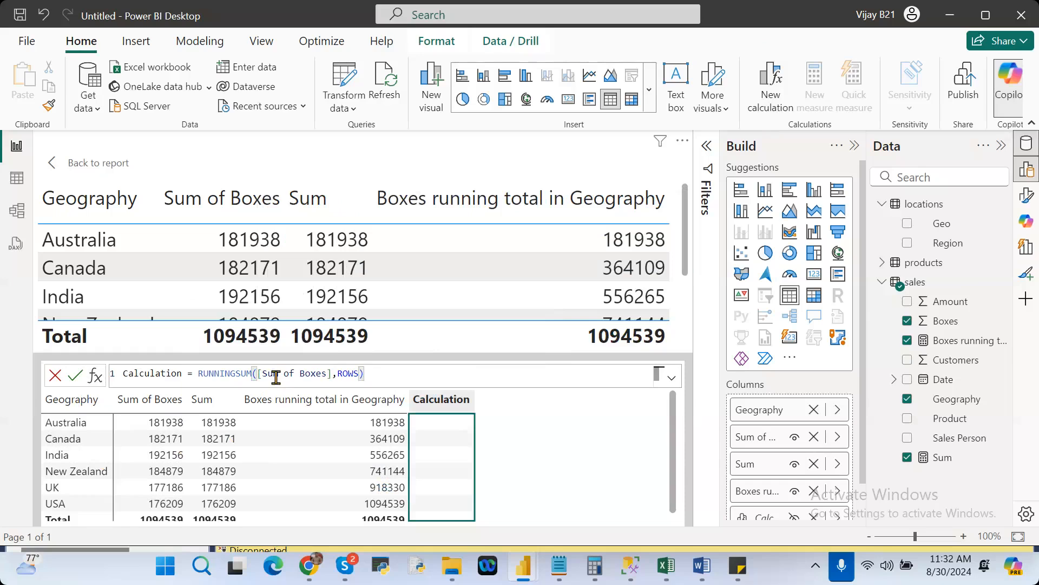
{"action": "left_click", "coordinate": [75, 379]}
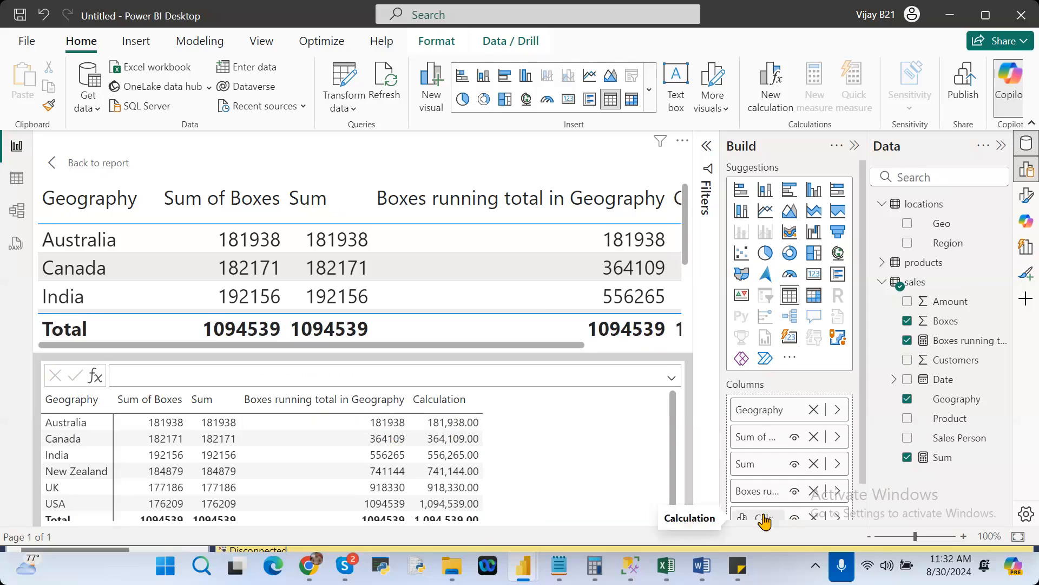
{"action": "scroll", "coordinate": [865, 501], "scroll_direction": "down", "scroll_amount": 1}
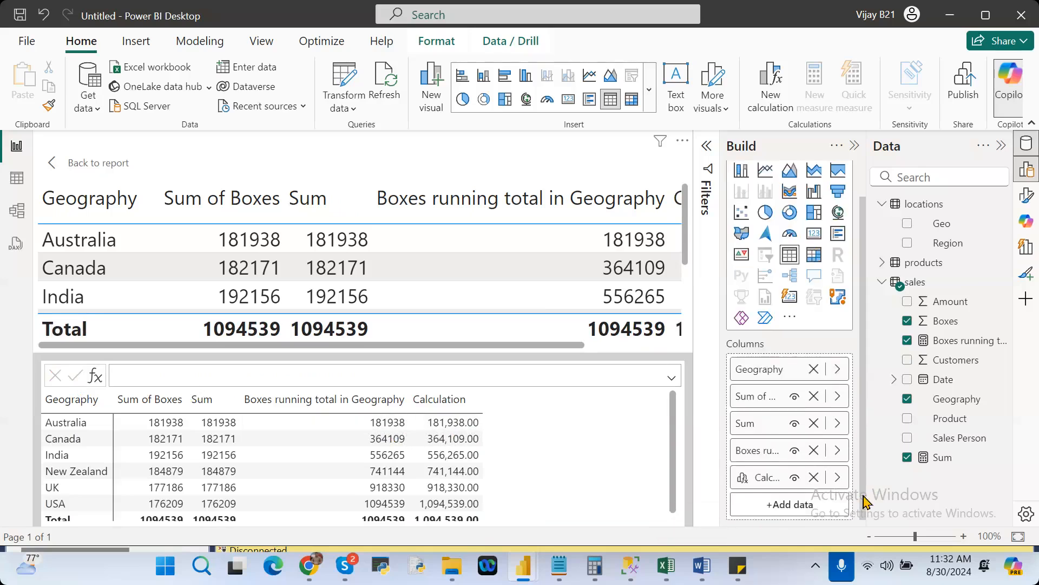
Open the visual calculation named Calculation for editing to review its formula, and return to the report.
{"action": "left_click", "coordinate": [757, 486]}
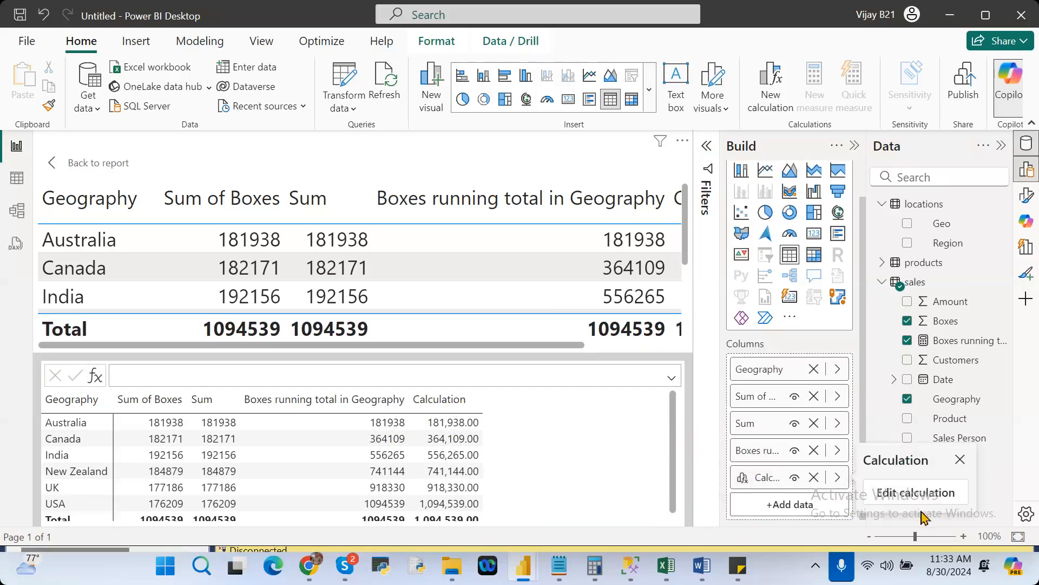
{"action": "left_click", "coordinate": [924, 494]}
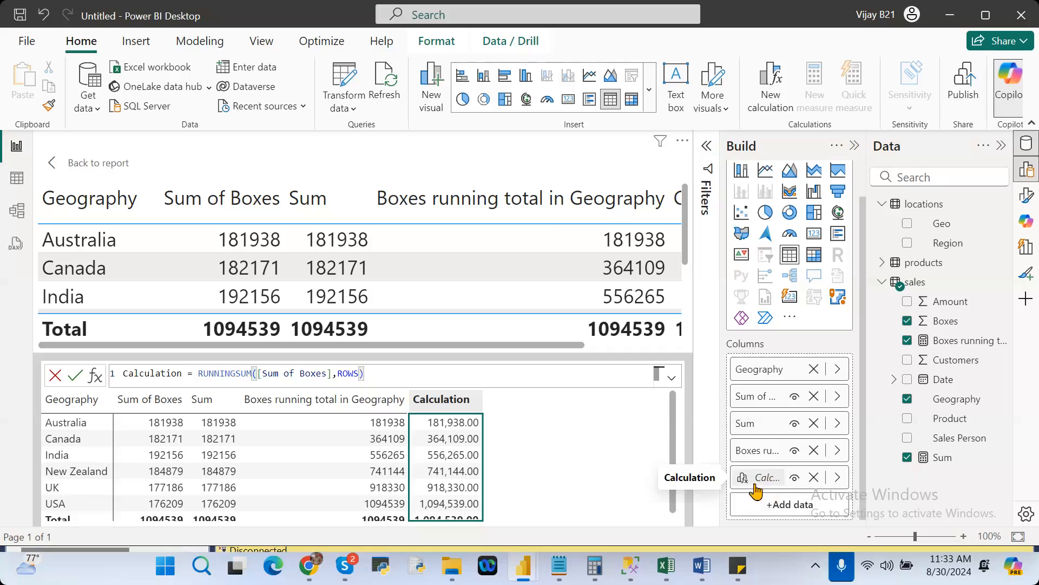
{"action": "left_click", "coordinate": [92, 165]}
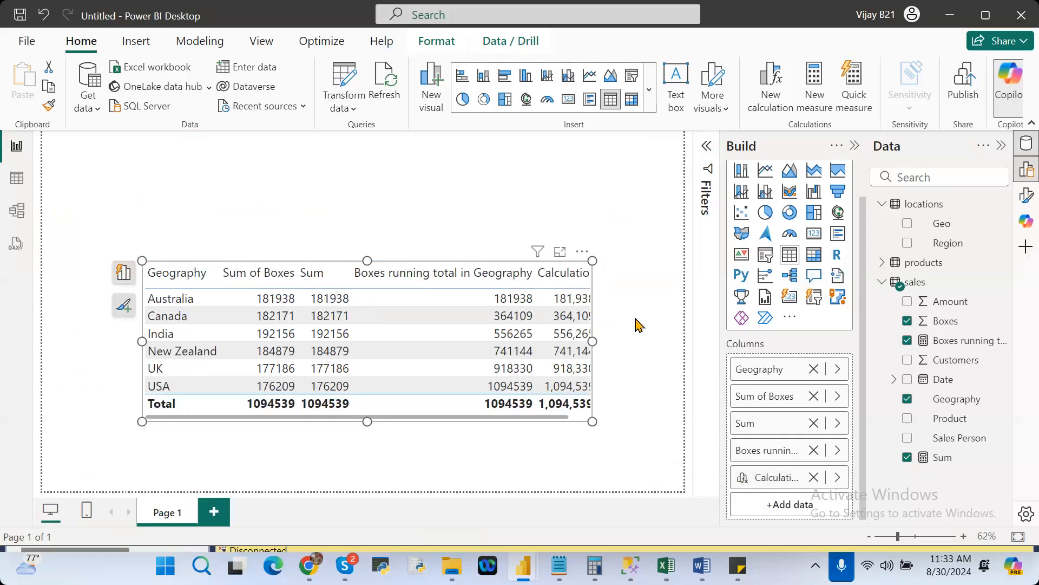
Narrow the table visual until only part of the running total column shows, and move it to the report page's upper-left corner.
{"action": "left_click_drag", "start_coordinate": [592, 339], "coordinate": [634, 346]}
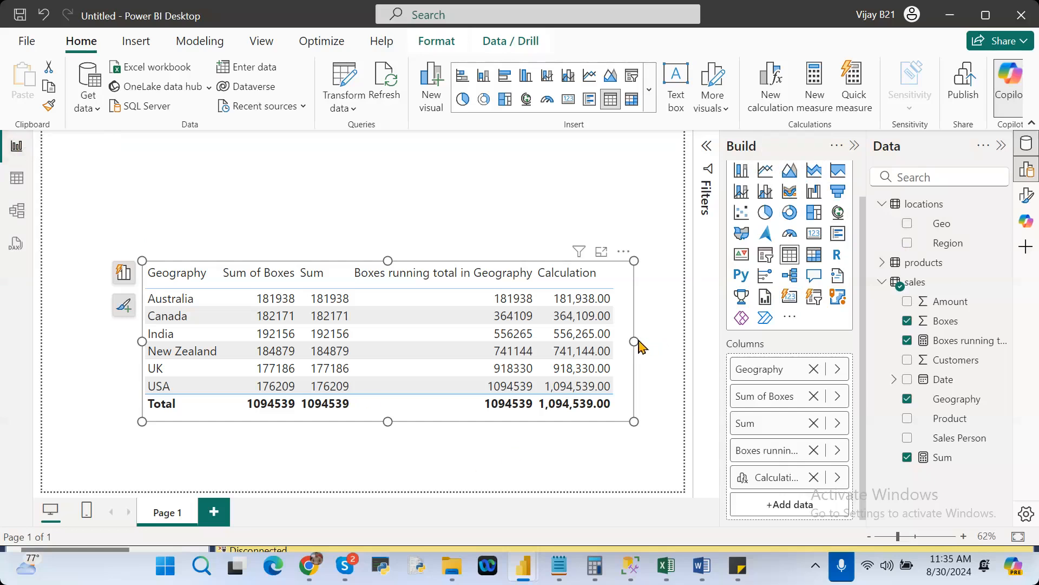
{"action": "left_click_drag", "start_coordinate": [635, 341], "coordinate": [408, 358]}
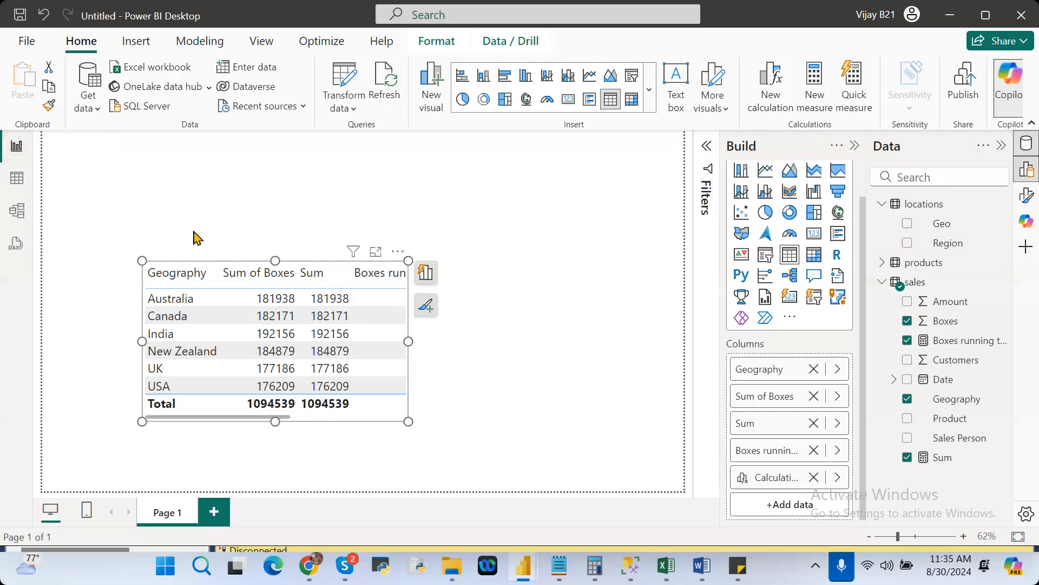
{"action": "left_click_drag", "start_coordinate": [395, 261], "coordinate": [251, 173]}
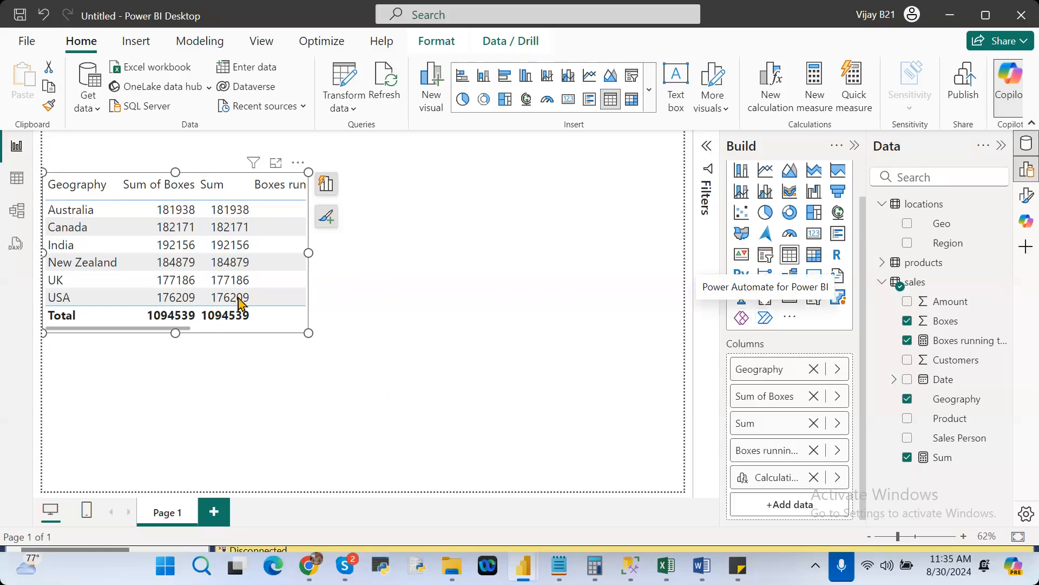
Examine the data rows of the sales and products tables in Table view, collapsing the sales field list.
{"action": "left_click", "coordinate": [17, 181]}
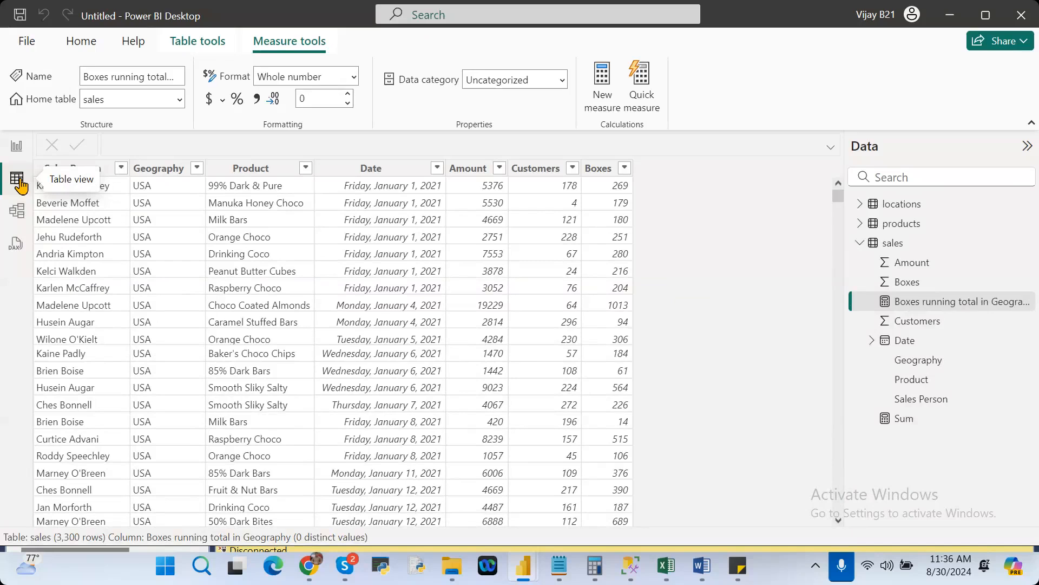
{"action": "left_click", "coordinate": [874, 248]}
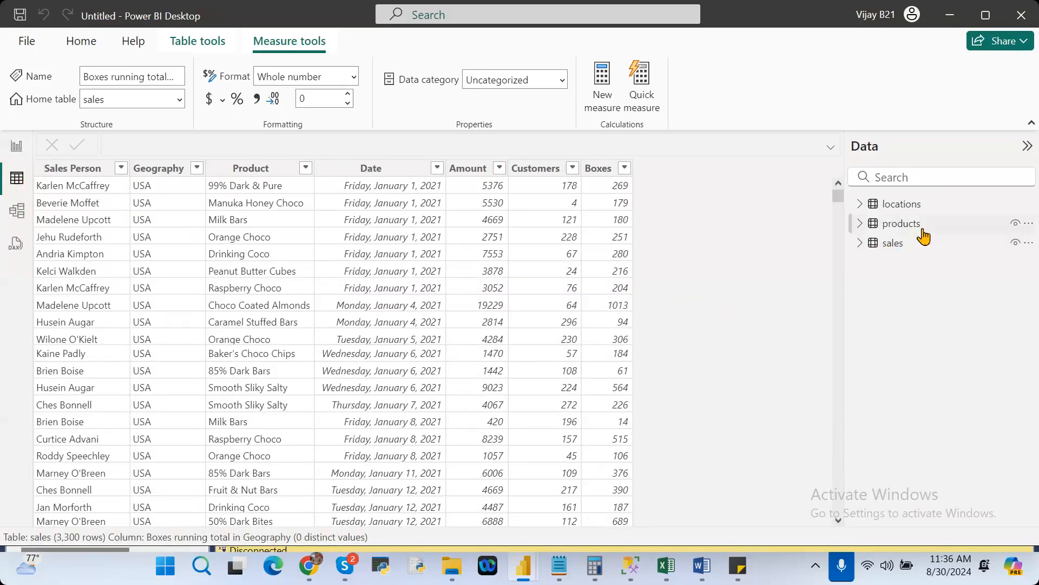
{"action": "left_click", "coordinate": [923, 233]}
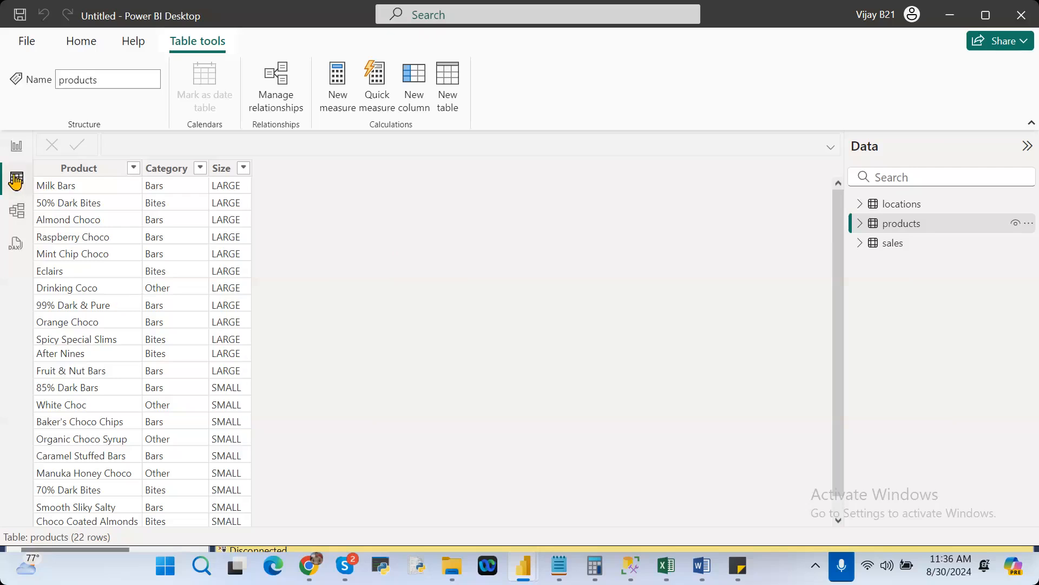
Examine the table relationships in Model view with the Properties pane collapsed, and view the locations table's data rows.
{"action": "left_click", "coordinate": [18, 212]}
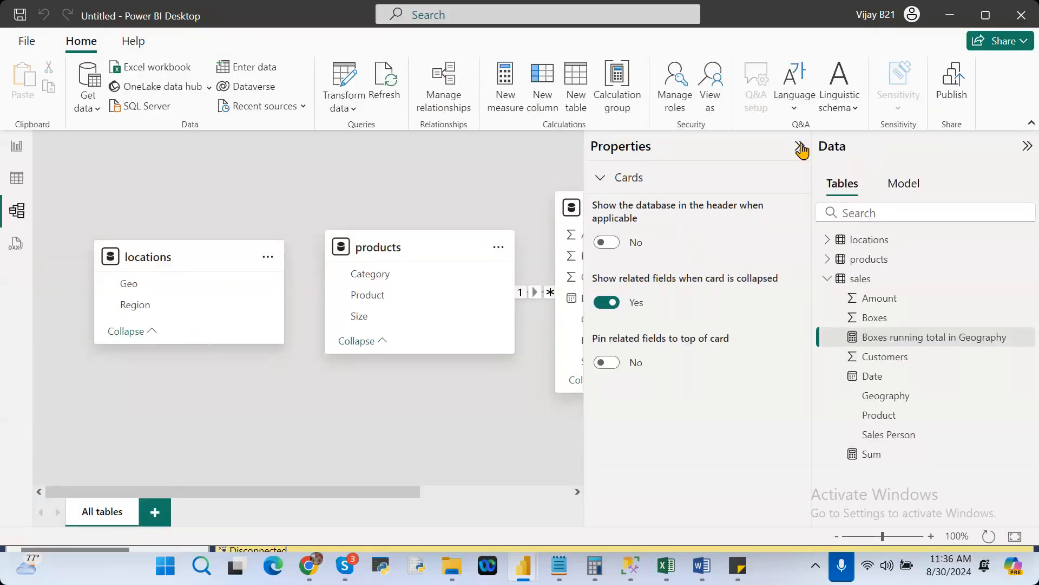
{"action": "left_click", "coordinate": [800, 149]}
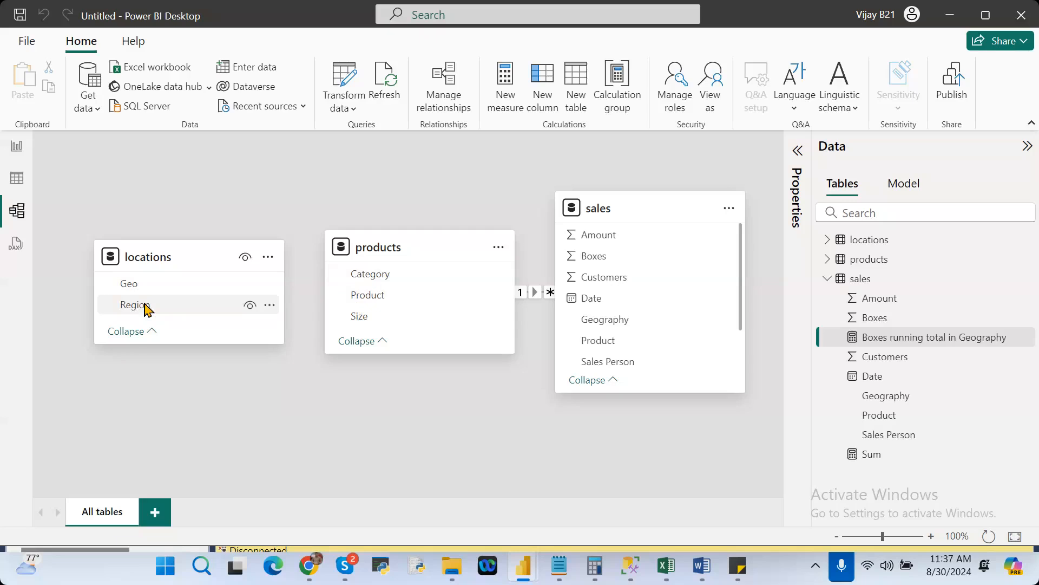
{"action": "left_click", "coordinate": [15, 182]}
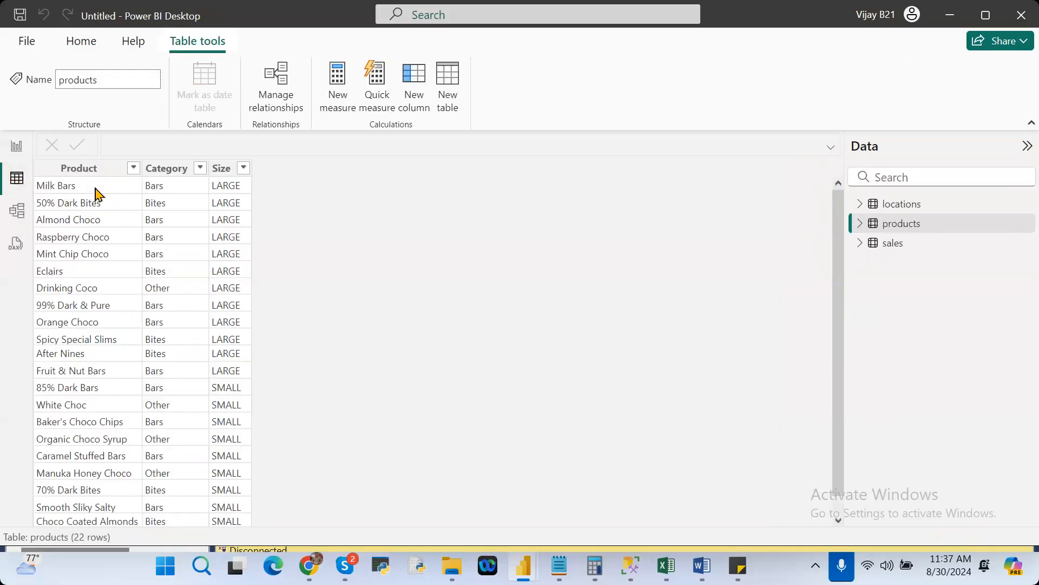
{"action": "left_click", "coordinate": [926, 206]}
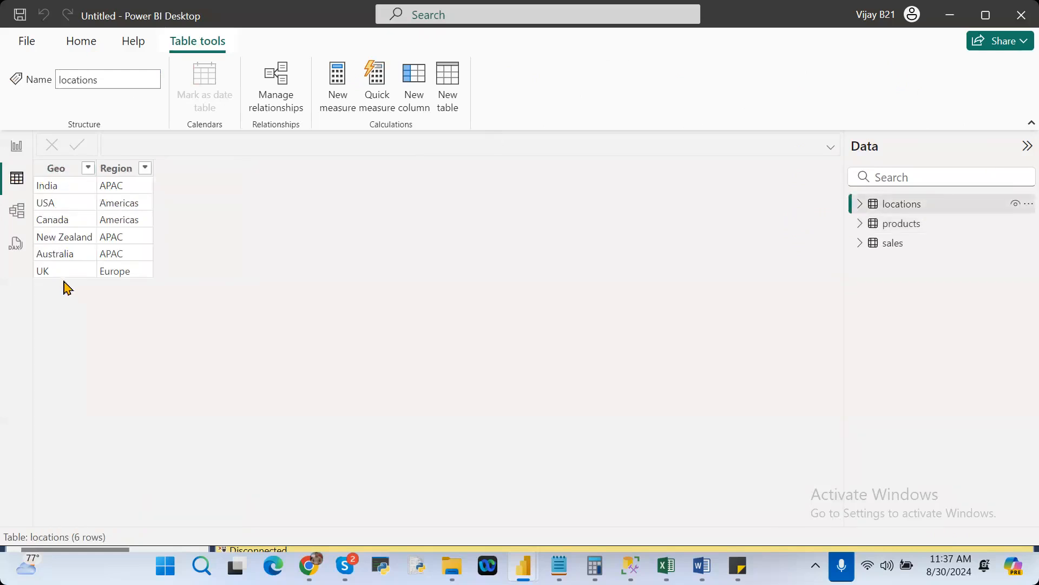
Reposition the products card in the model diagram below and between the locations and sales cards.
{"action": "left_click", "coordinate": [13, 213]}
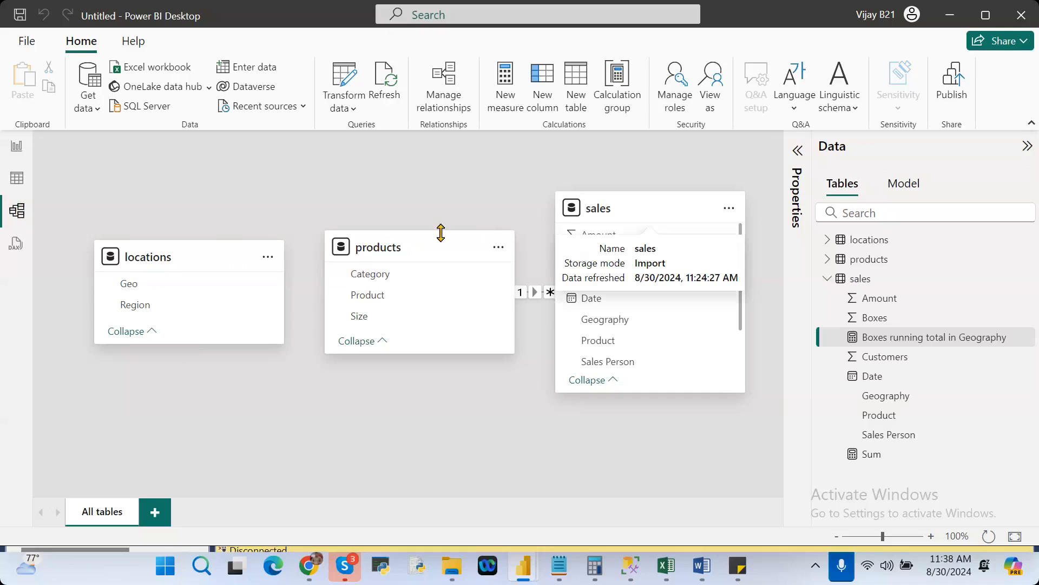
{"action": "left_click_drag", "start_coordinate": [424, 248], "coordinate": [352, 271]}
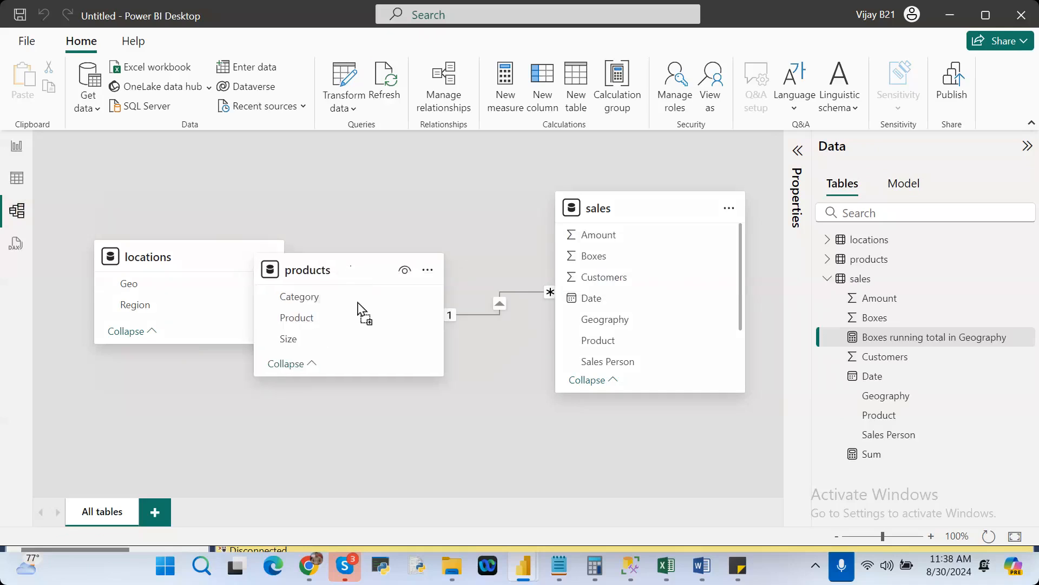
{"action": "left_click_drag", "start_coordinate": [357, 309], "coordinate": [373, 398]}
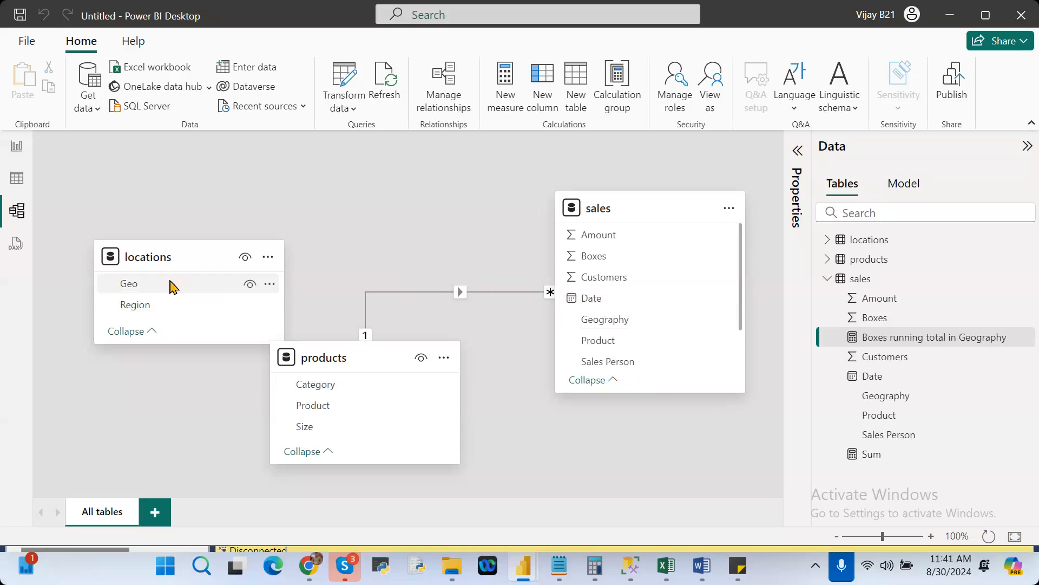
Hide the Geo field of the locations table from report view and make it visible again.
{"action": "left_click", "coordinate": [252, 291]}
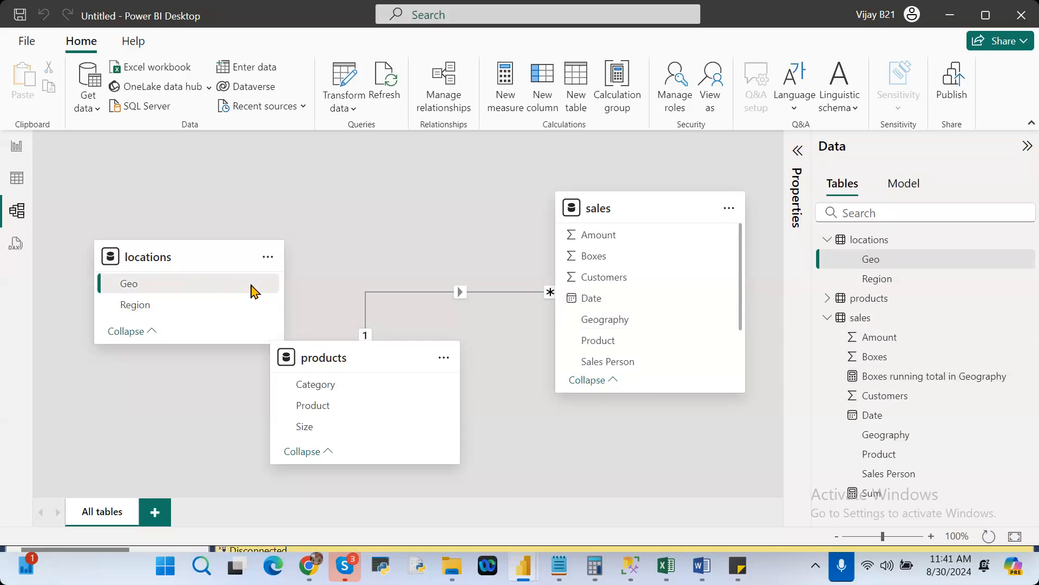
{"action": "left_click", "coordinate": [252, 289]}
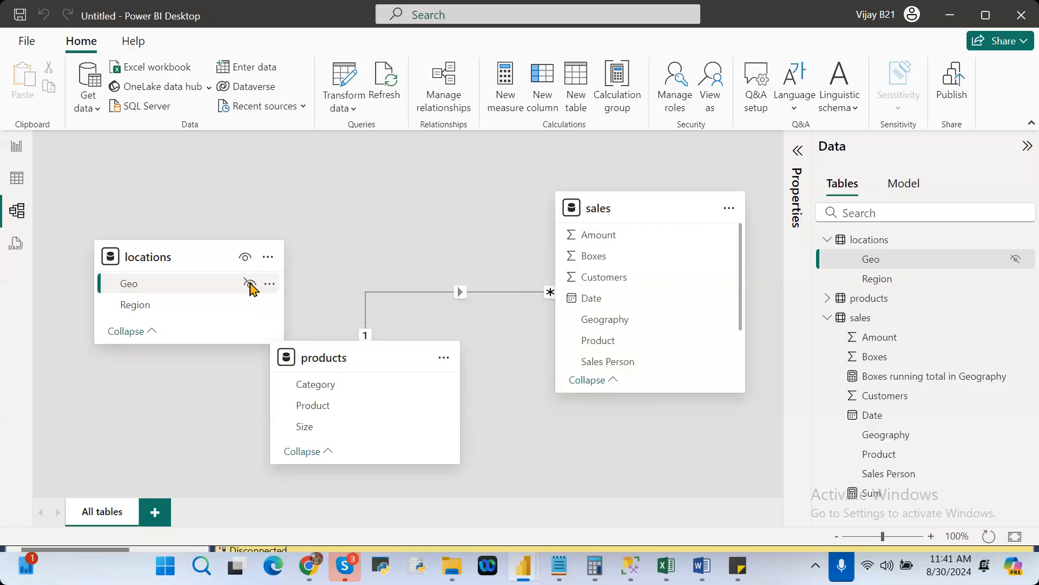
{"action": "left_click", "coordinate": [250, 284]}
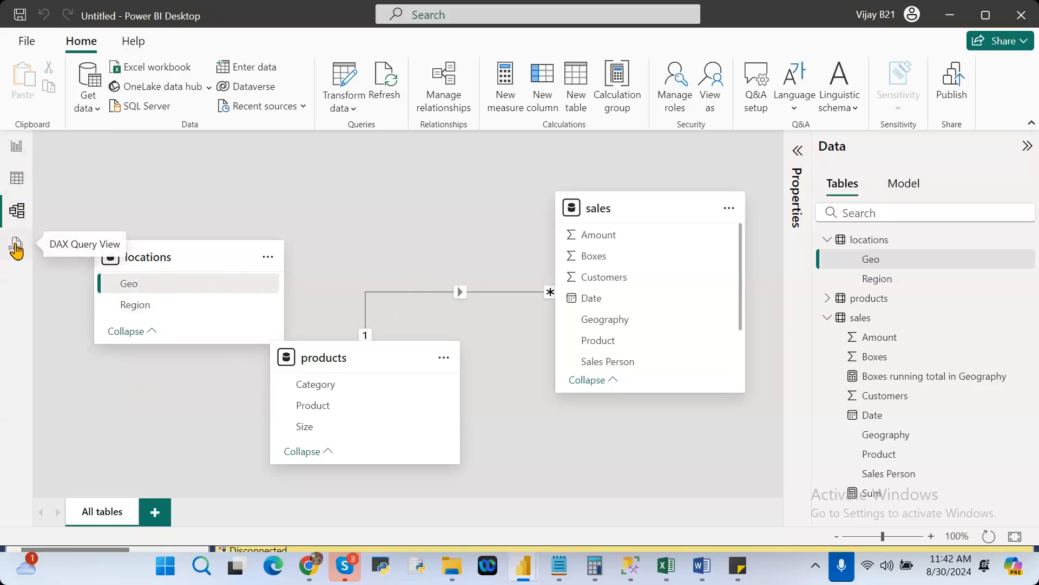
View the default query on the locations table in DAX Query View and return to Report view.
{"action": "left_click", "coordinate": [16, 248]}
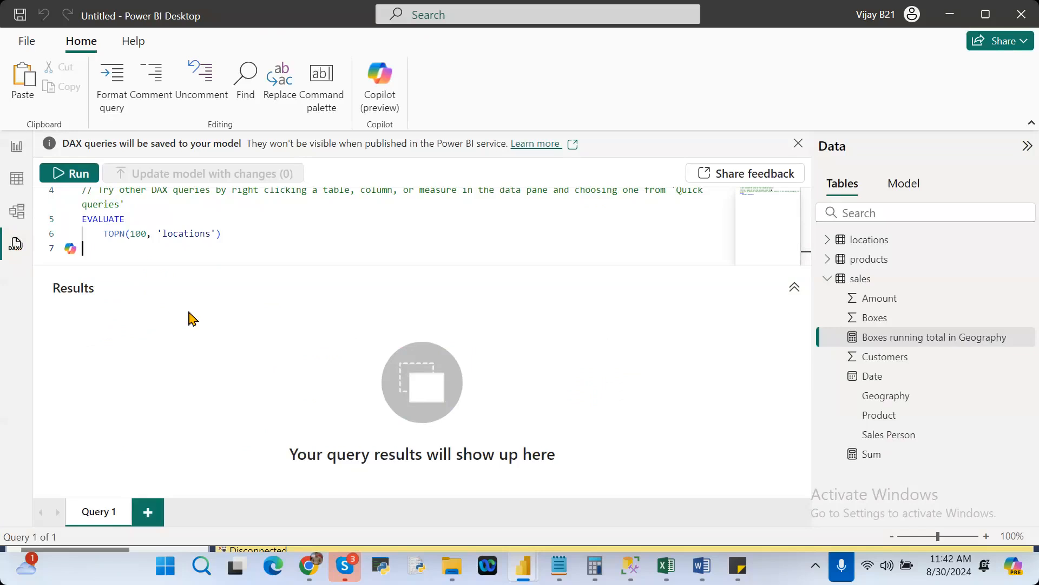
{"action": "left_click", "coordinate": [17, 149]}
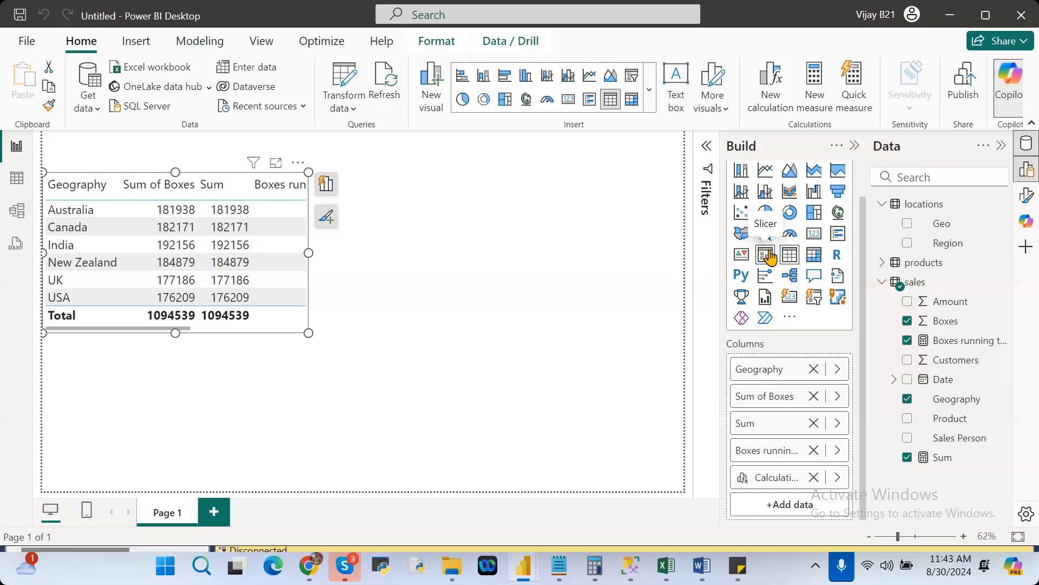
Add a stacked column chart of Amount by Geography from the sales table, placed to the right of the table visual.
{"action": "left_click", "coordinate": [622, 217]}
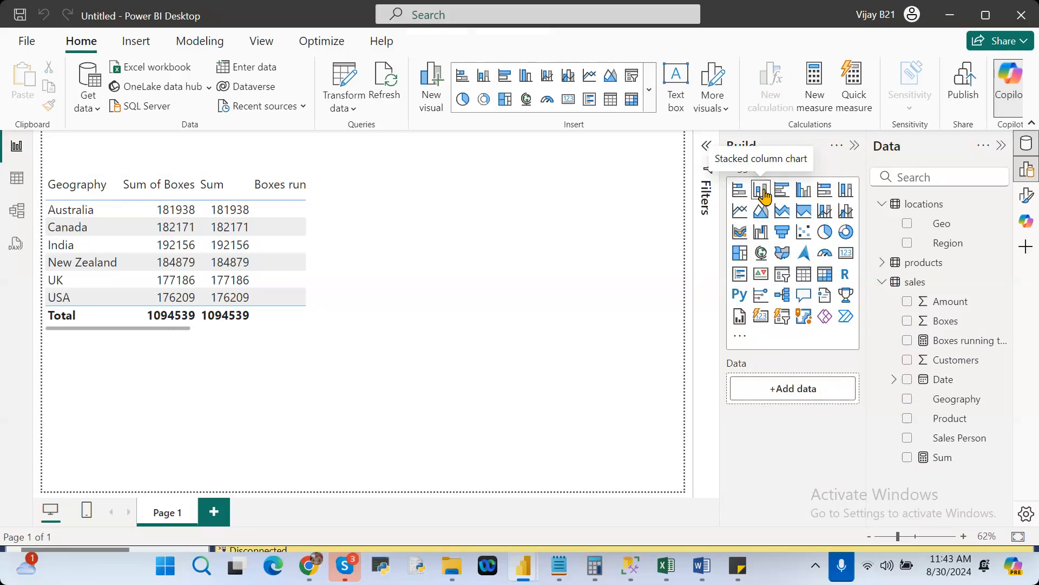
{"action": "left_click", "coordinate": [764, 195]}
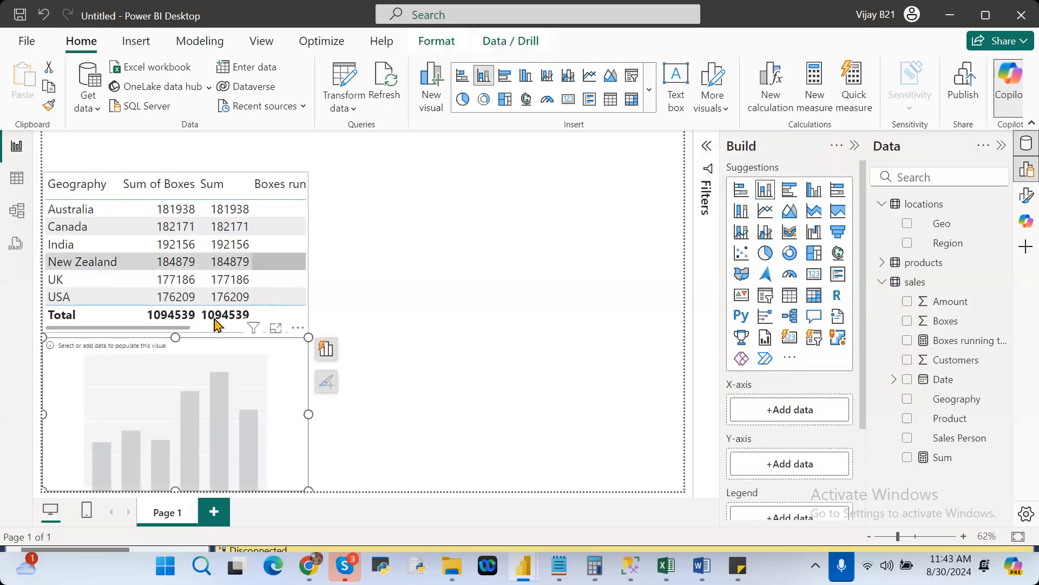
{"action": "left_click_drag", "start_coordinate": [181, 383], "coordinate": [478, 221]}
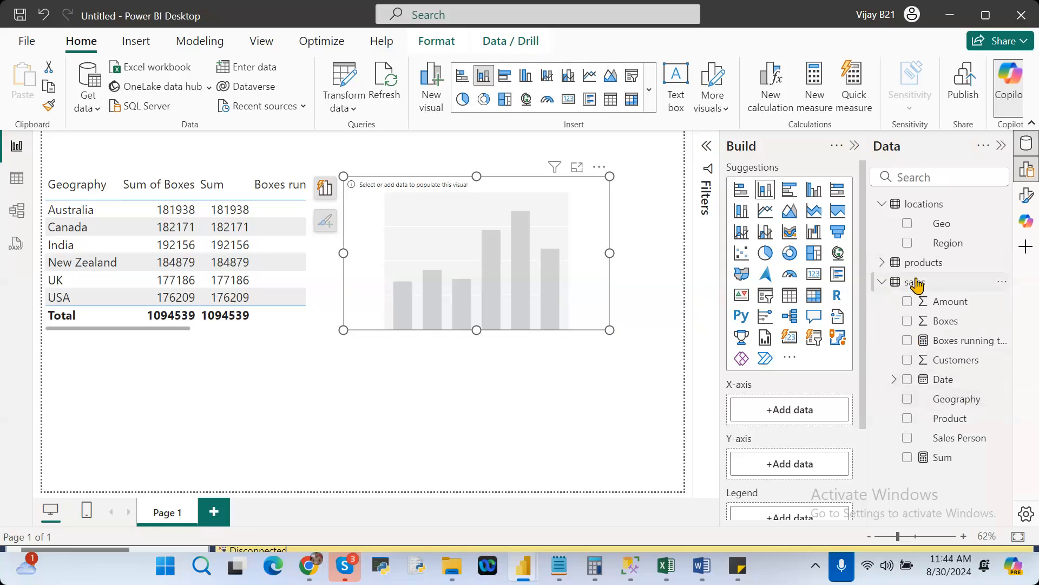
{"action": "left_click", "coordinate": [908, 400]}
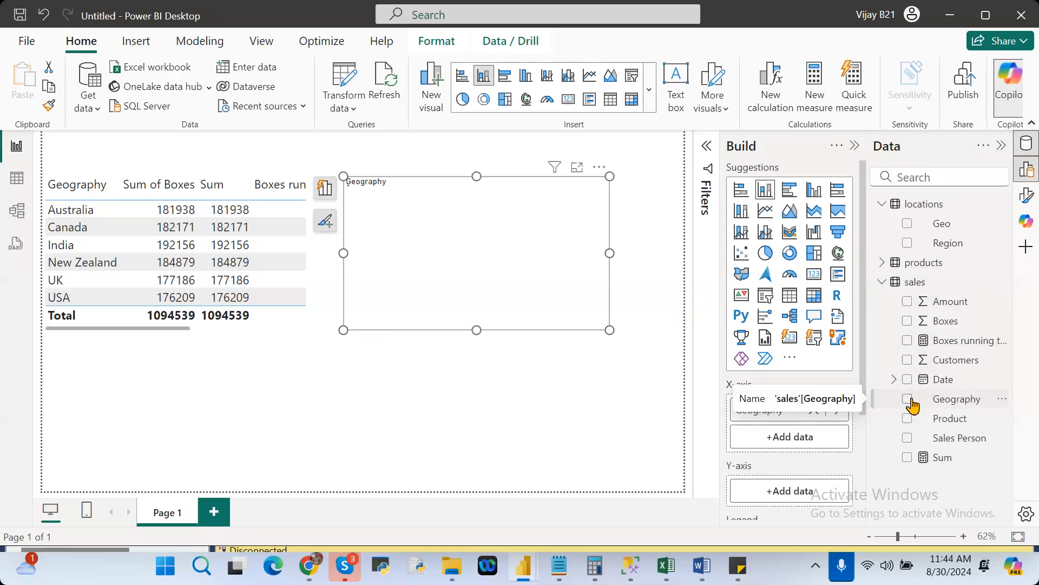
{"action": "left_click", "coordinate": [908, 302]}
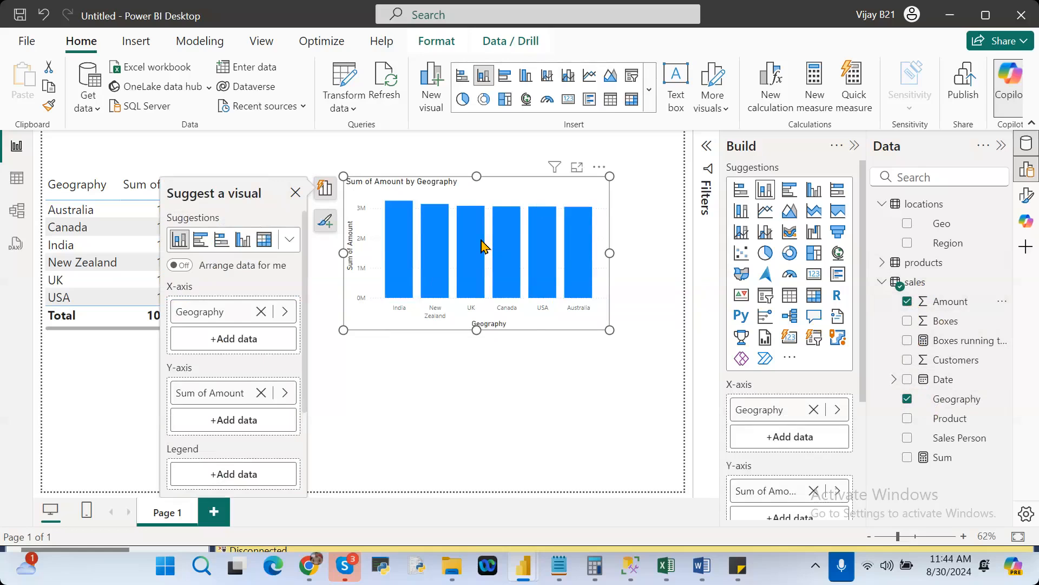
{"action": "mouse_move", "coordinate": [486, 245]}
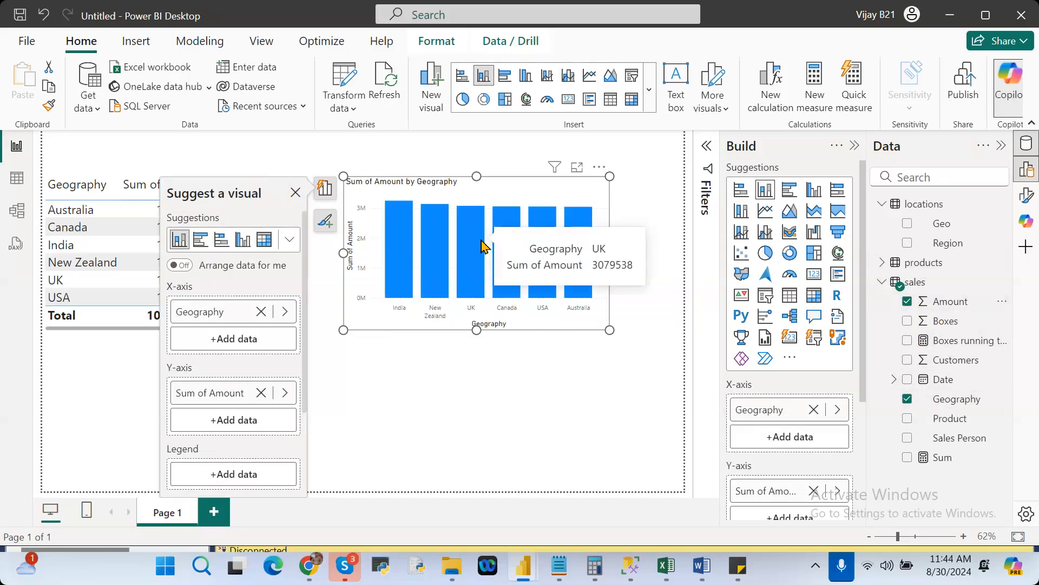
{"action": "left_click", "coordinate": [575, 419]}
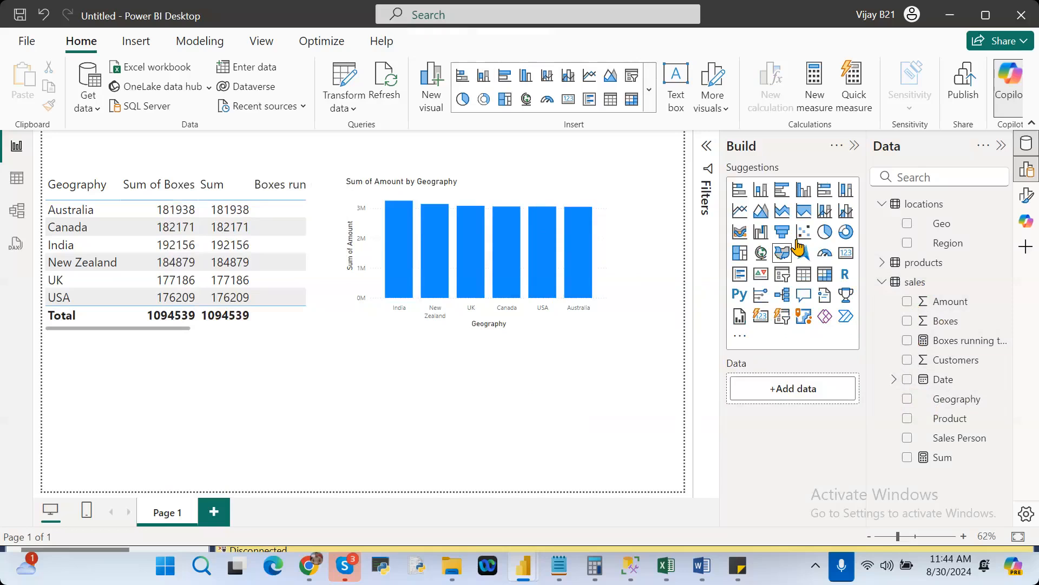
Add a pie chart below the table visual with Geography as the legend and Amount as the values.
{"action": "left_click", "coordinate": [825, 233]}
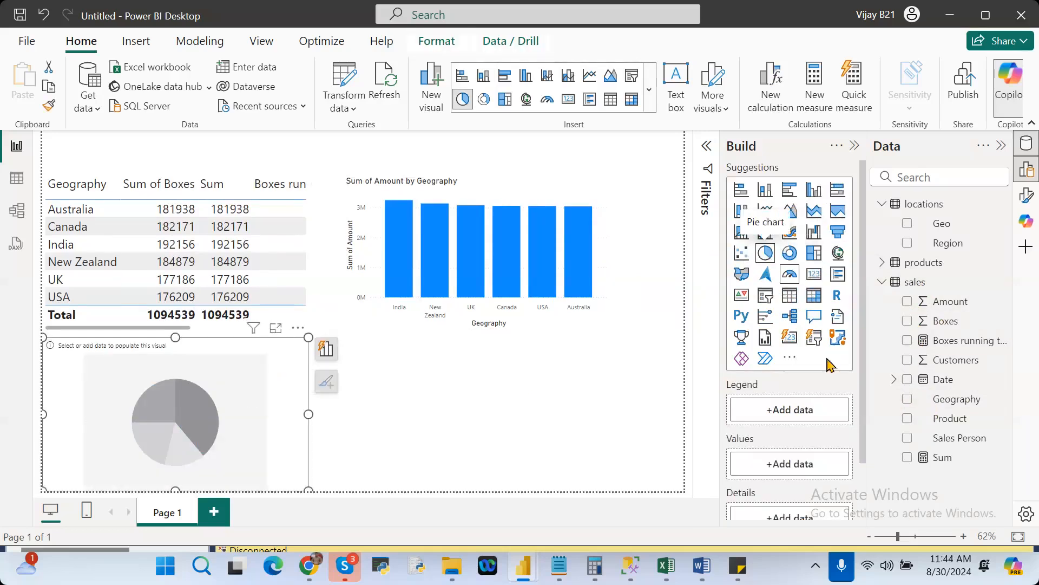
{"action": "left_click", "coordinate": [908, 419]}
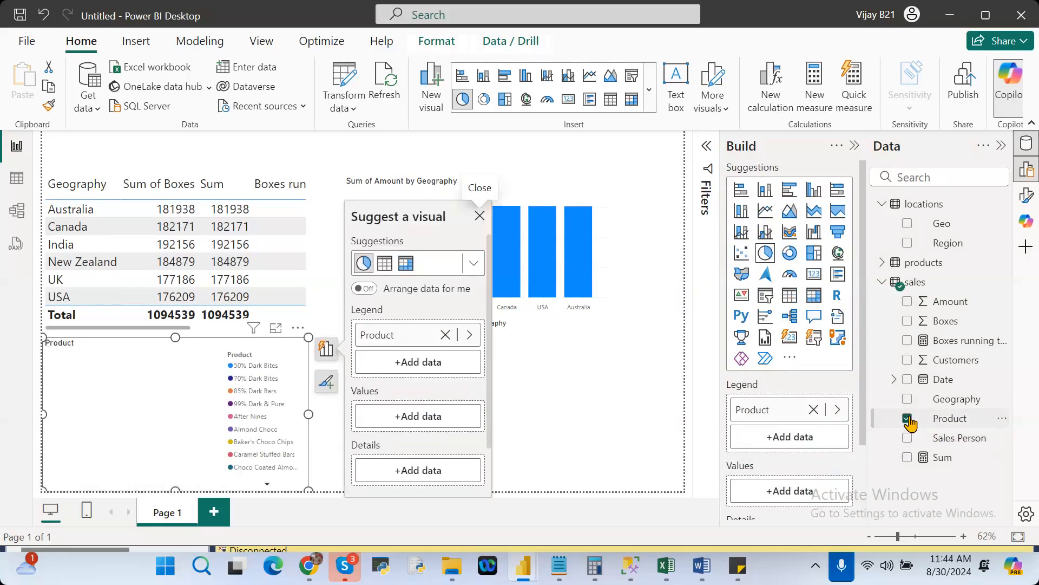
{"action": "left_click", "coordinate": [908, 419]}
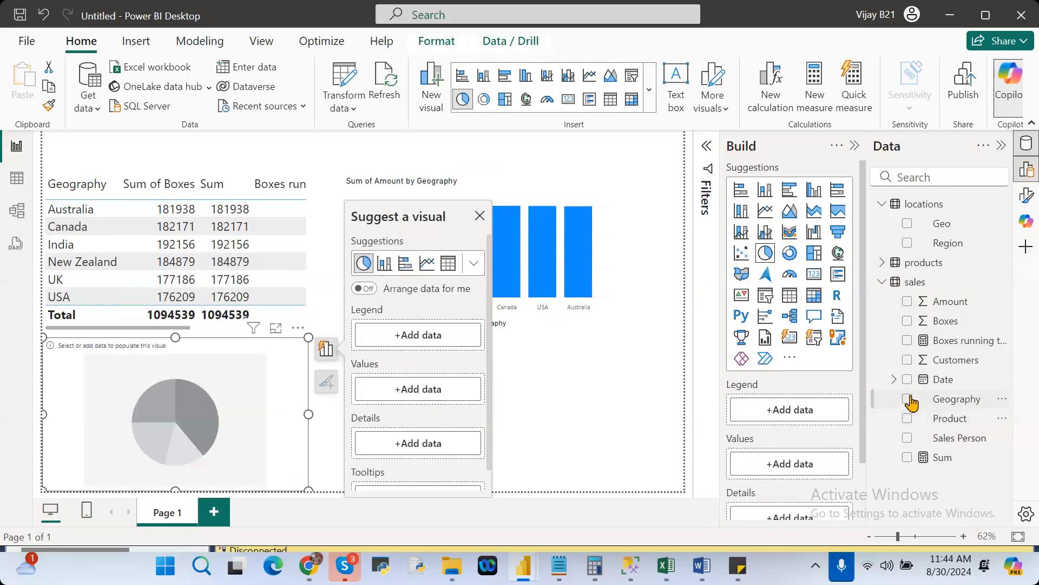
{"action": "left_click", "coordinate": [908, 399]}
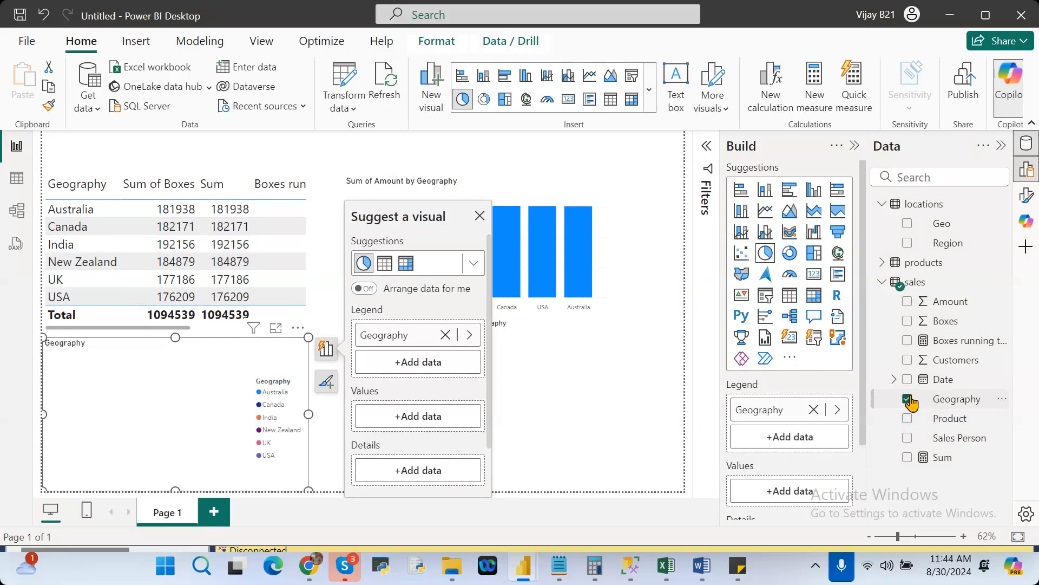
{"action": "left_click", "coordinate": [908, 302]}
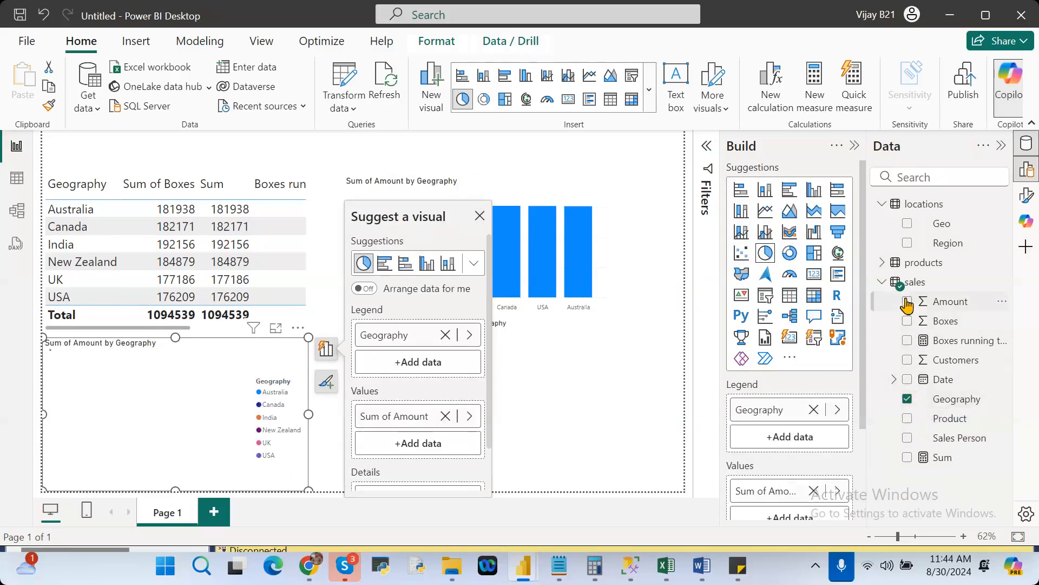
Enlarge the pie chart in focus mode to examine its slices, and return to the report page.
{"action": "left_click", "coordinate": [275, 329]}
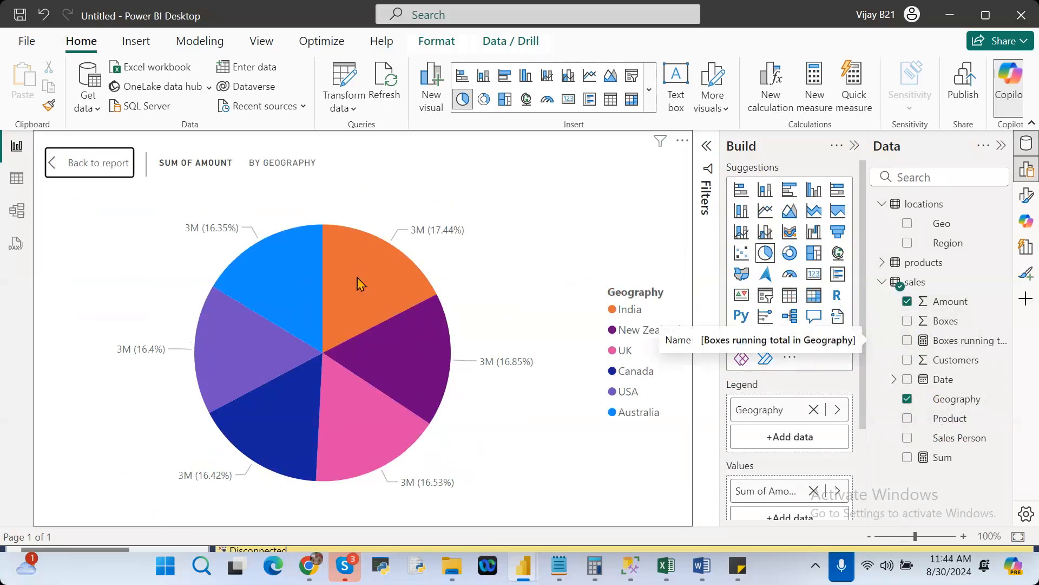
{"action": "mouse_move", "coordinate": [357, 283]}
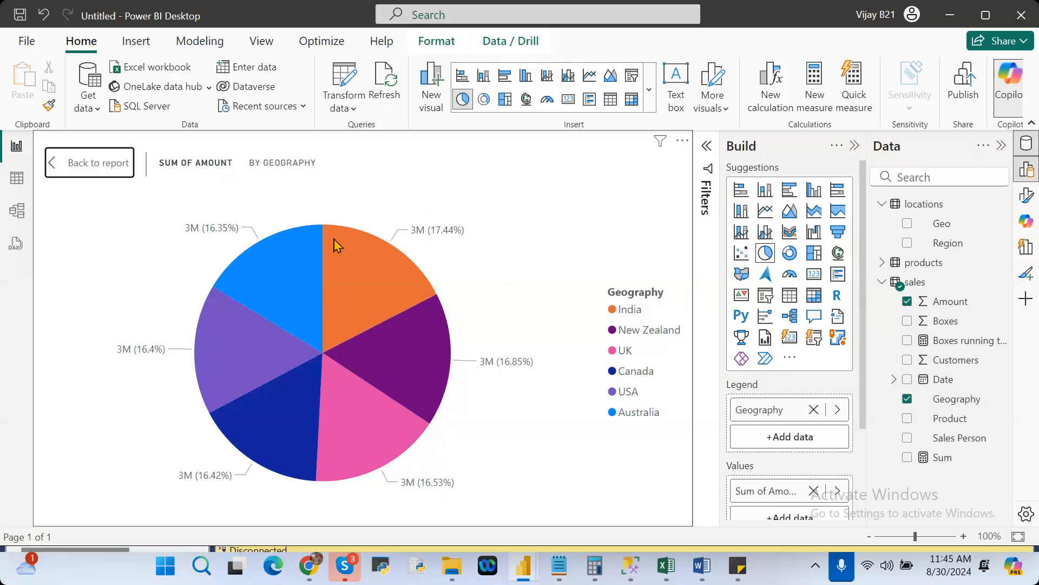
{"action": "mouse_move", "coordinate": [337, 324]}
{"action": "left_click", "coordinate": [65, 171]}
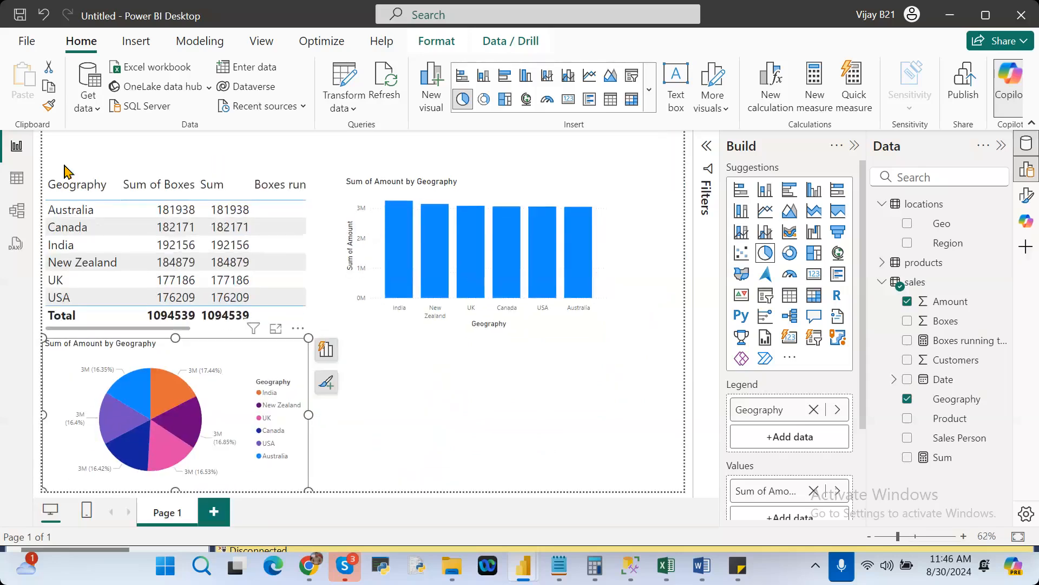
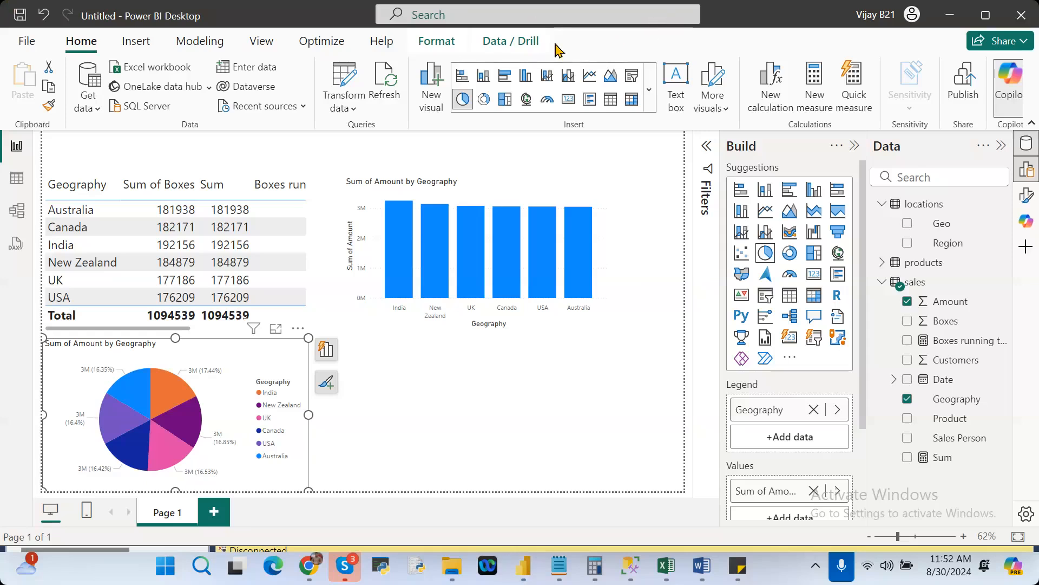
Select the products table to view its available table tools, and clear the selection on the report canvas.
{"action": "left_click", "coordinate": [899, 264]}
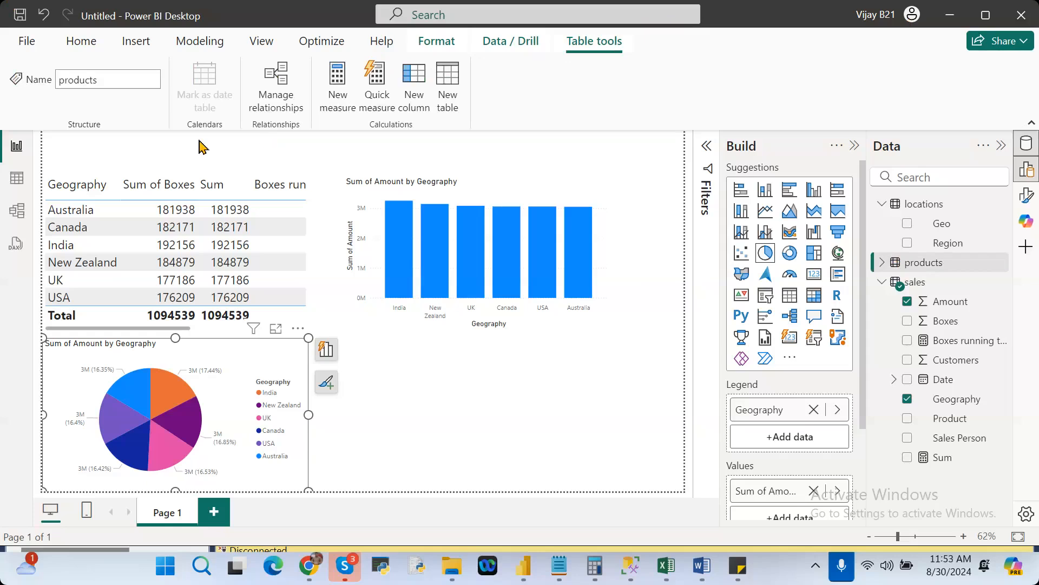
{"action": "left_click", "coordinate": [682, 473]}
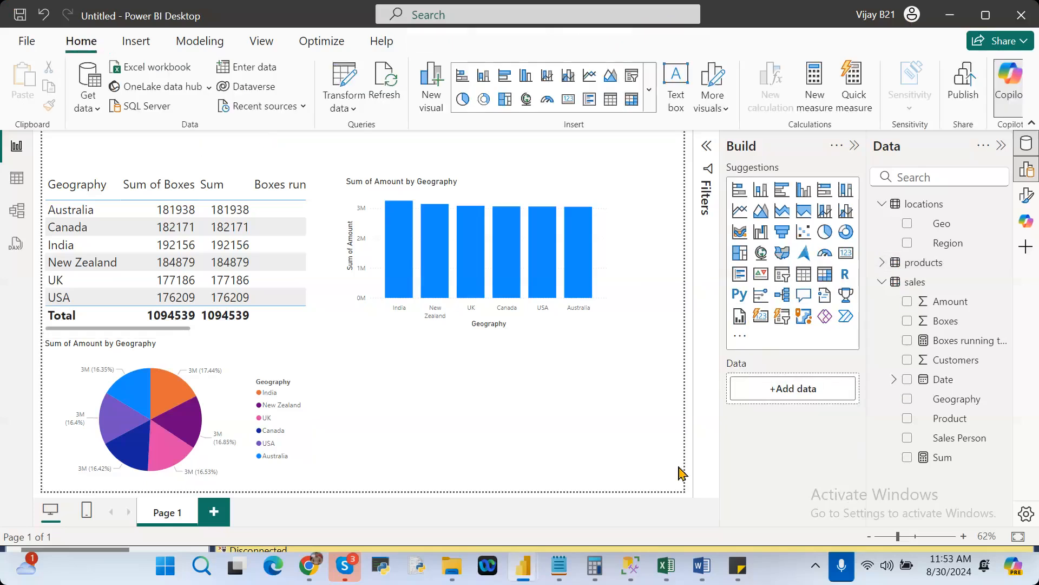